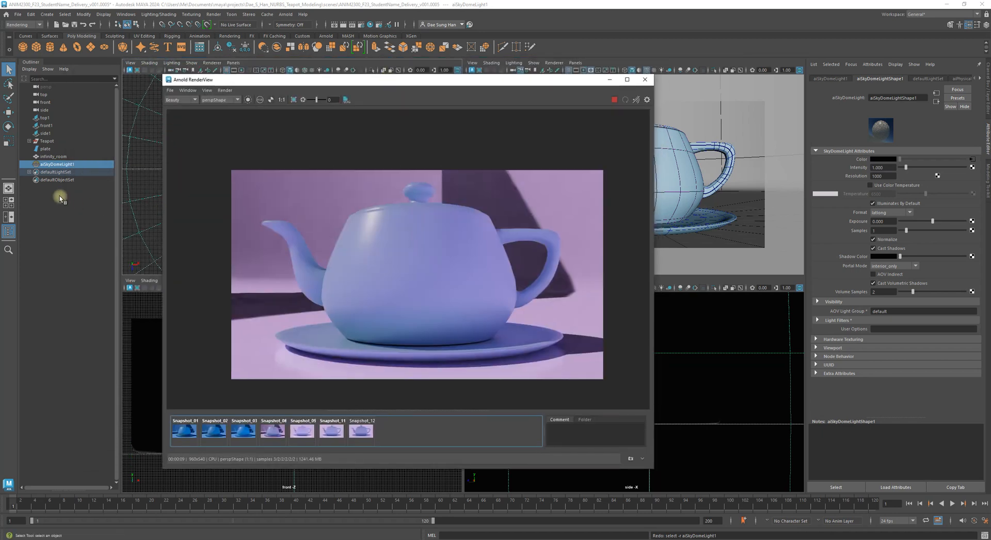
Minimize the Arnold RenderView and examine the whole sky dome light sphere in the side view
double_click(57, 164)
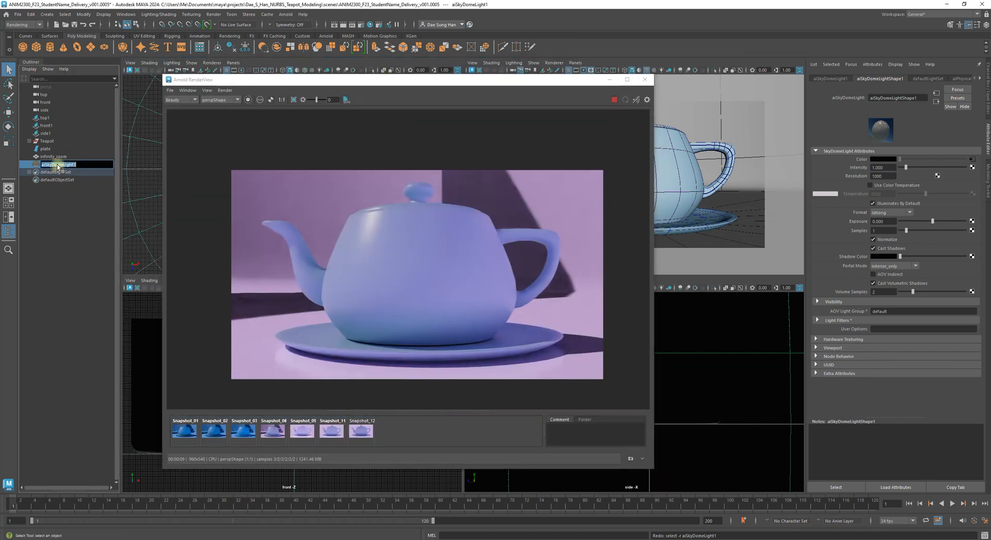
left_click(54, 193)
left_click_drag(52, 167, 77, 164)
left_click_drag(266, 85, 126, 286)
left_click_drag(165, 180, 292, 196)
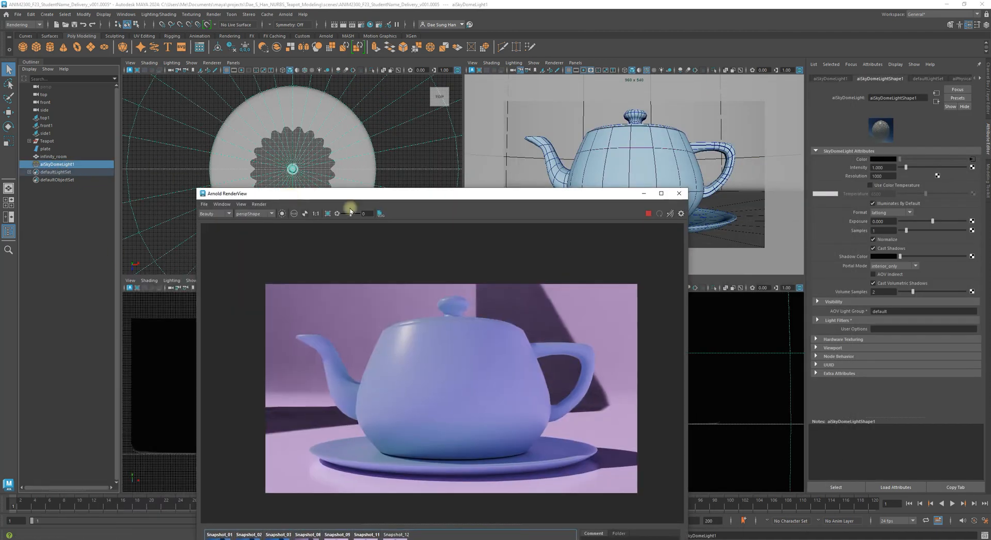
left_click(645, 192)
right_click_drag(659, 399, 442, 360, "alt")
right_click_drag(664, 381, 502, 369, "alt")
middle_click_drag(608, 378, 604, 353, "alt")
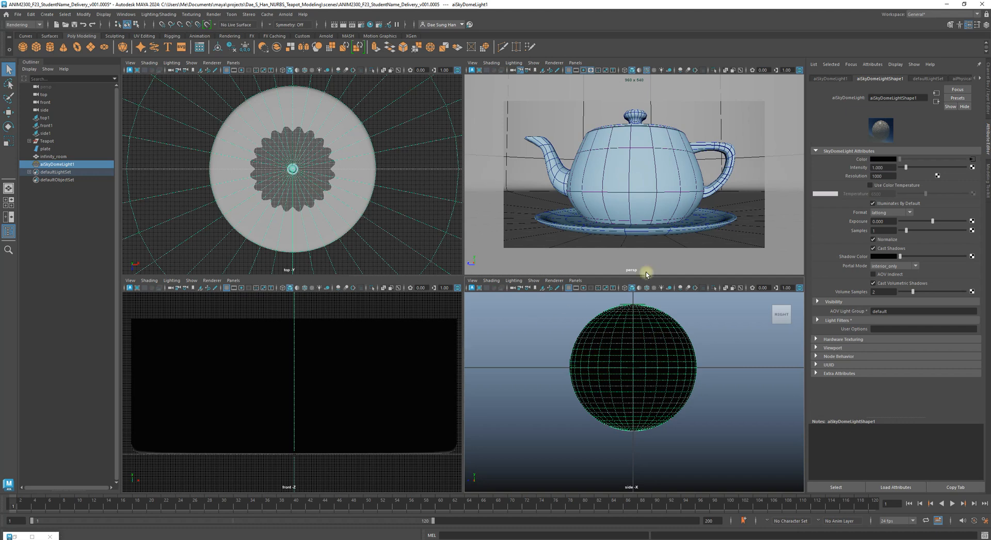
Open the Hypershade and place its window over the viewports
left_click(370, 24)
left_click_drag(369, 89, 381, 52)
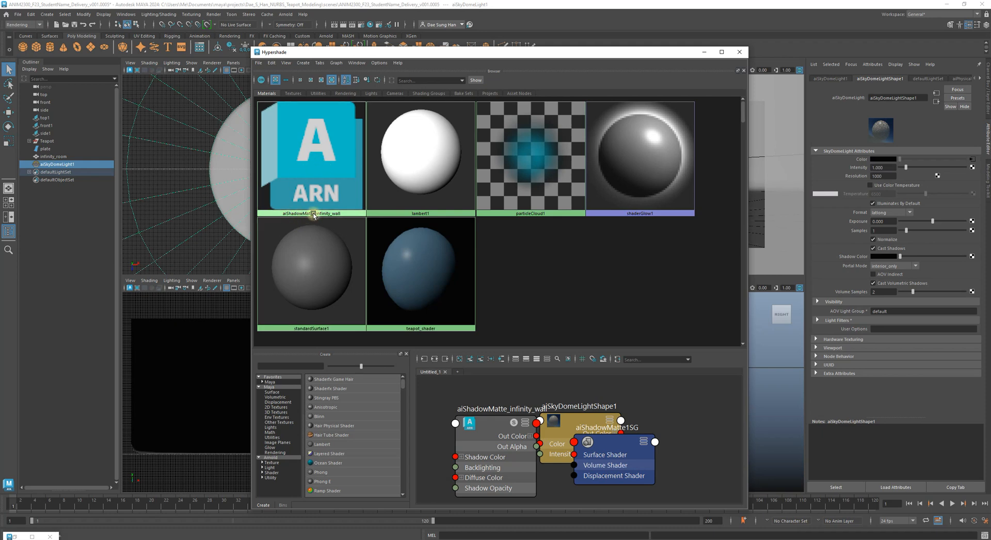
left_click_drag(367, 55, 990, 93)
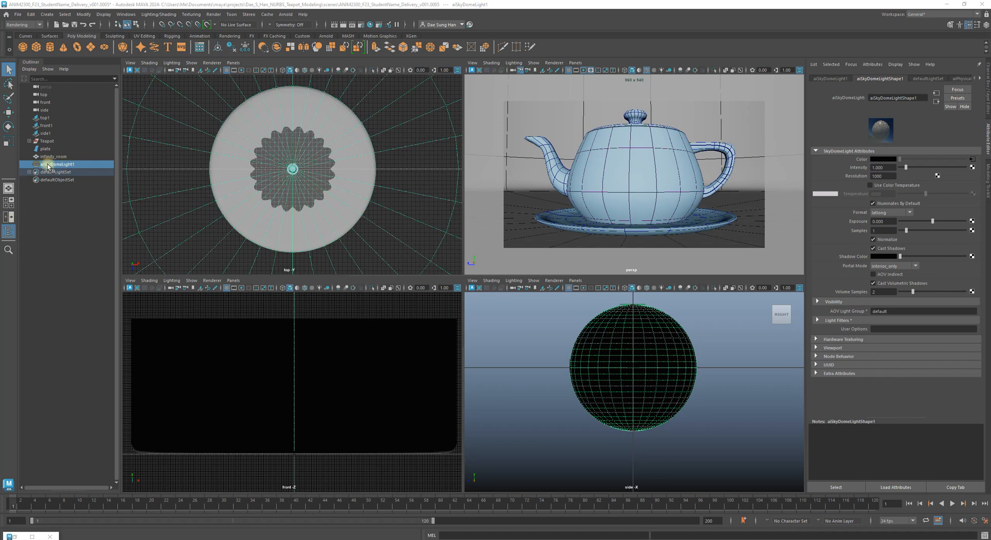
left_click_drag(990, 88, 393, 66)
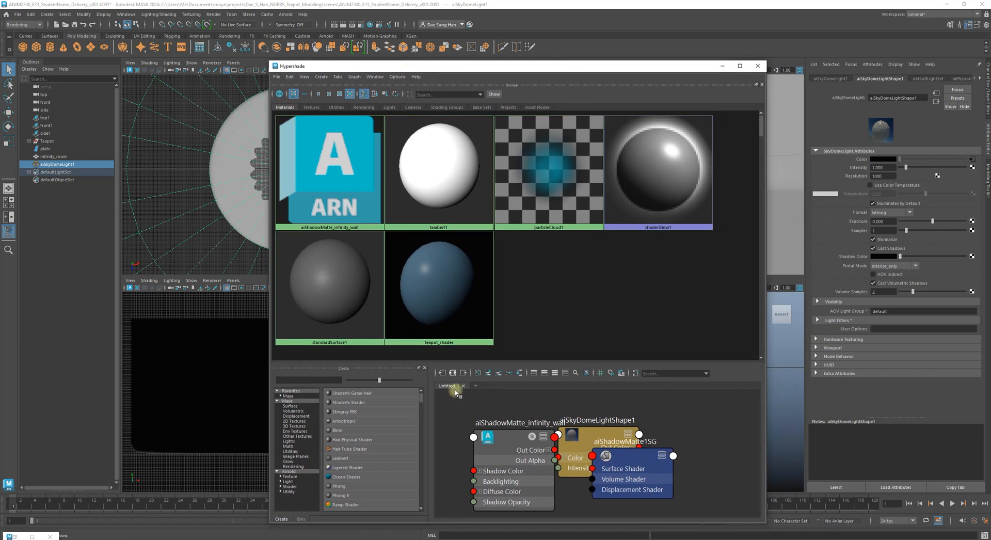
Rearrange the aiShadowMatte_infinity_wall, aiSkyDomeLightShape1 and aiShadowMatte1SG nodes in the Hypershade graph
mouse_move(510, 437)
left_mouse_down()
mouse_move(493, 421)
mouse_move(492, 438)
mouse_move(507, 419)
left_mouse_up()
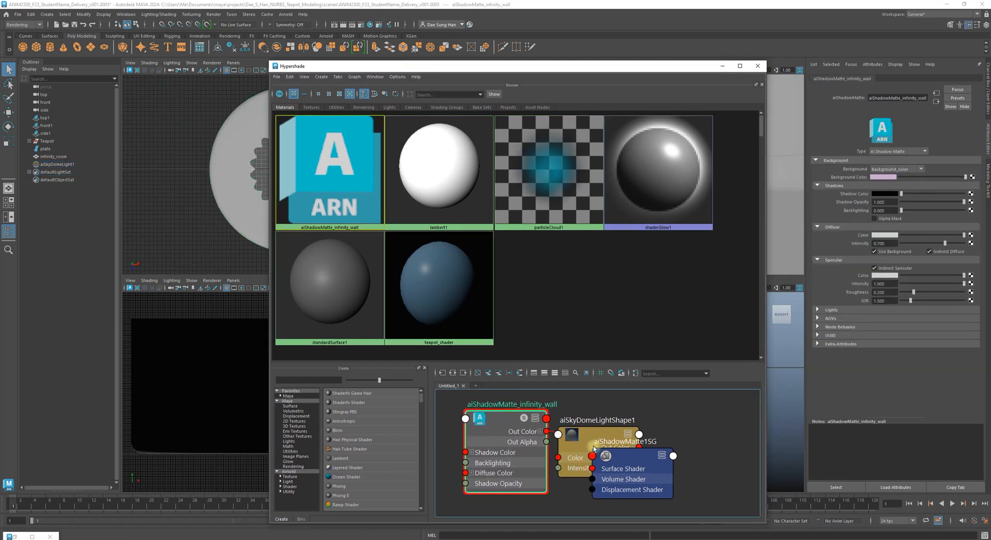
left_click_drag(610, 461, 618, 467)
left_click_drag(595, 435, 610, 423)
mouse_move(503, 420)
left_mouse_down()
mouse_move(494, 423)
mouse_move(513, 421)
left_mouse_up()
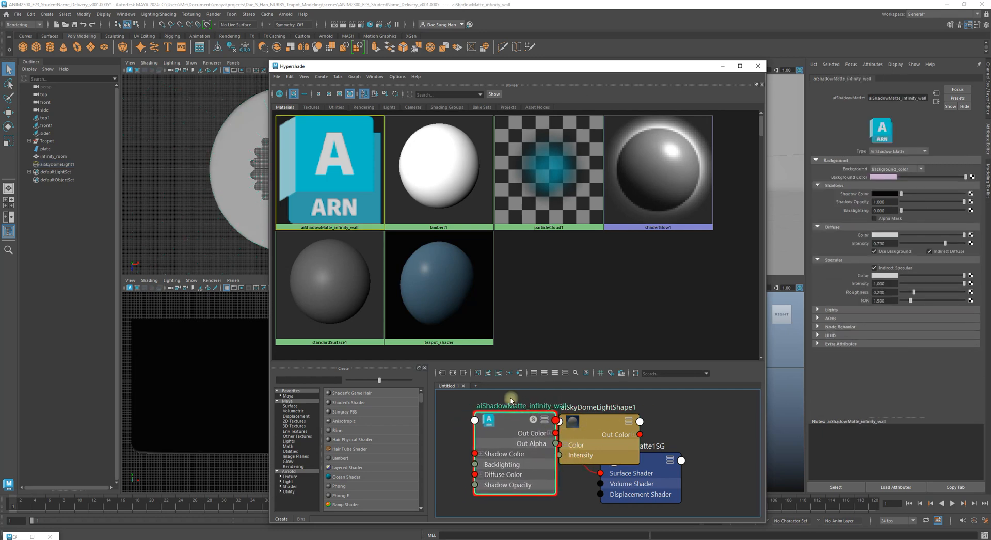
Enlarge the Hypershade work area and clear all nodes from its graph
left_click_drag(551, 361, 547, 279)
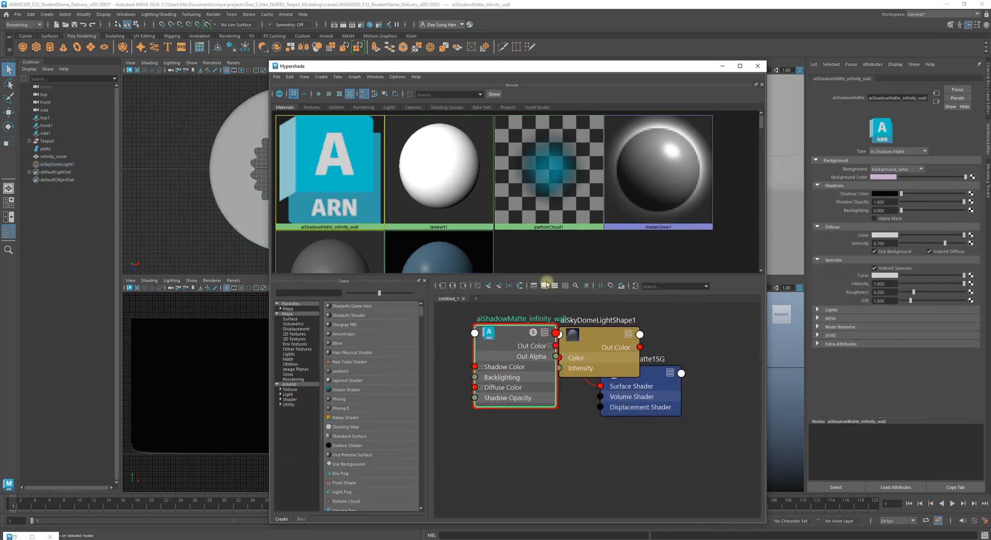
left_click(478, 286)
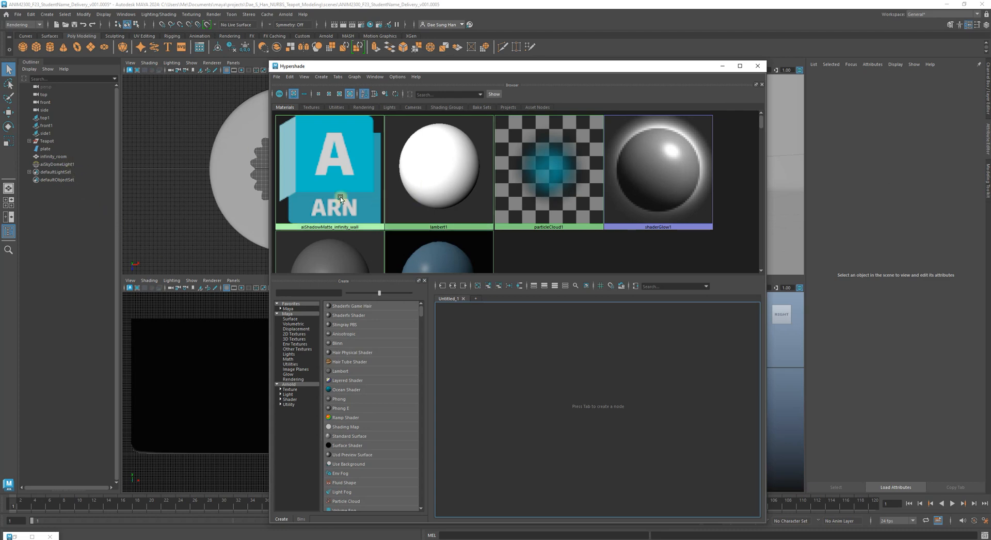
Examine the attributes of the aiShadowMatte_infinity_wall material and of aiSkyDomeLight1, comparing with the dome in the side view
left_click(345, 177)
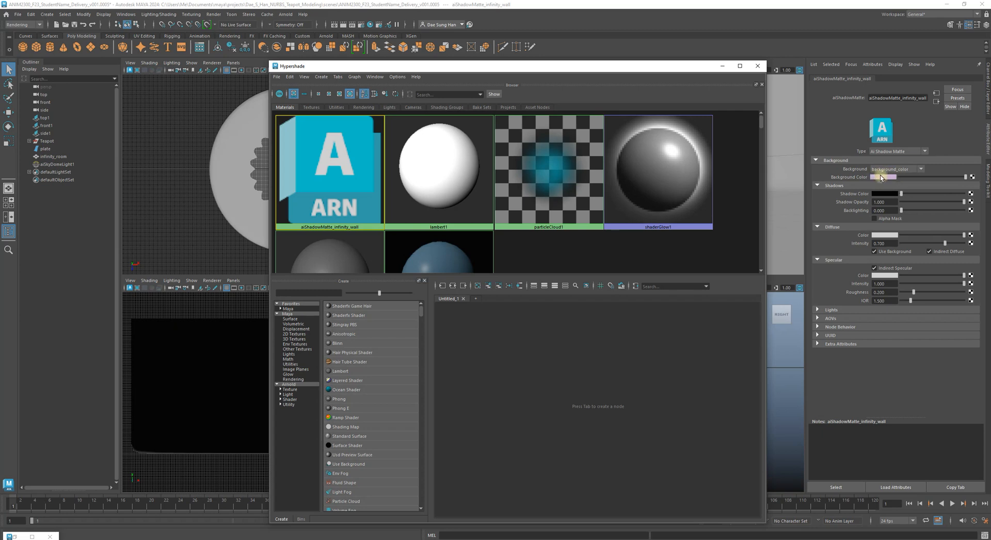
middle_click_drag(897, 177, 368, 160)
left_click(50, 164)
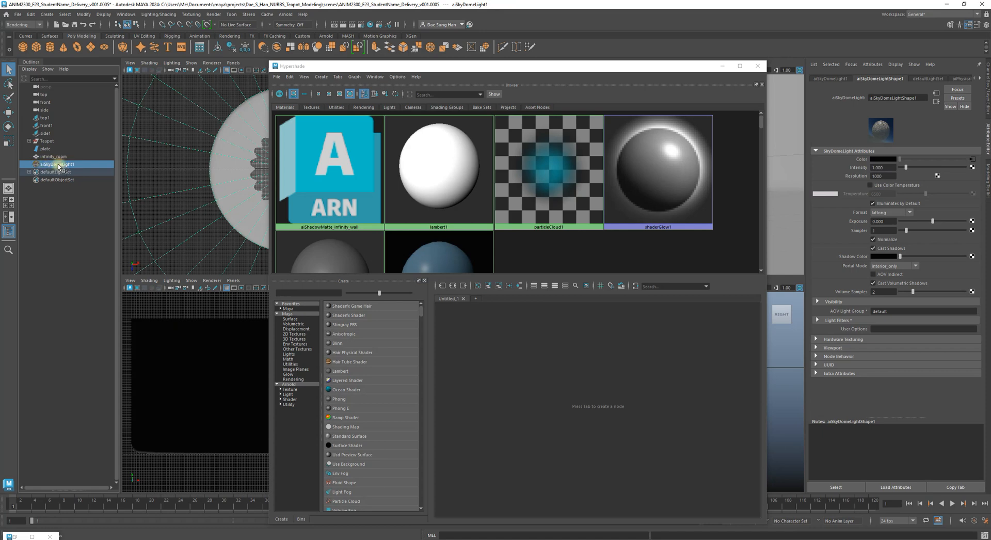
middle_click_drag(68, 167, 48, 165)
left_click_drag(401, 66, 204, 350)
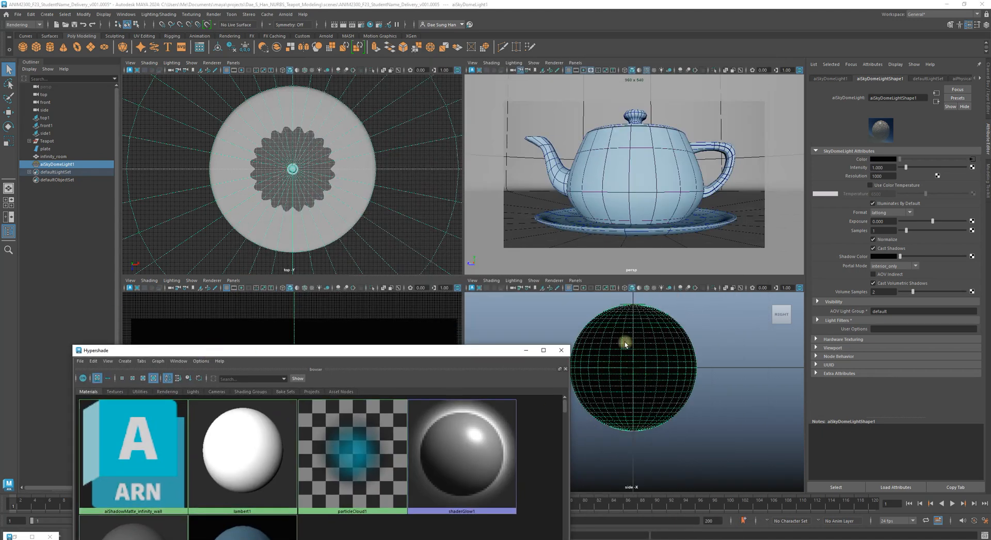
left_click_drag(465, 352, 593, 144)
left_click(79, 163)
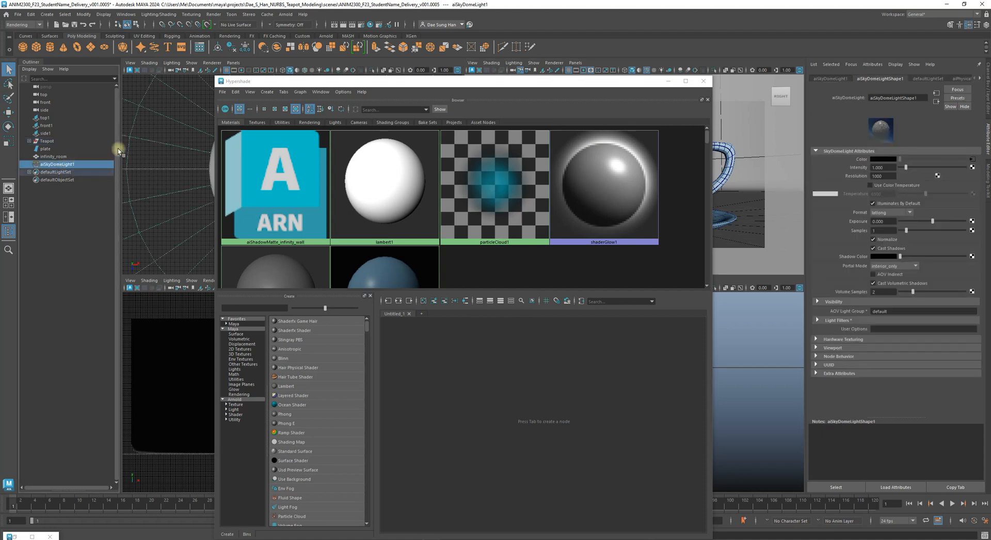
Reposition the Hypershade and restore the minimized Arnold RenderView window
left_click_drag(326, 83, 268, 42)
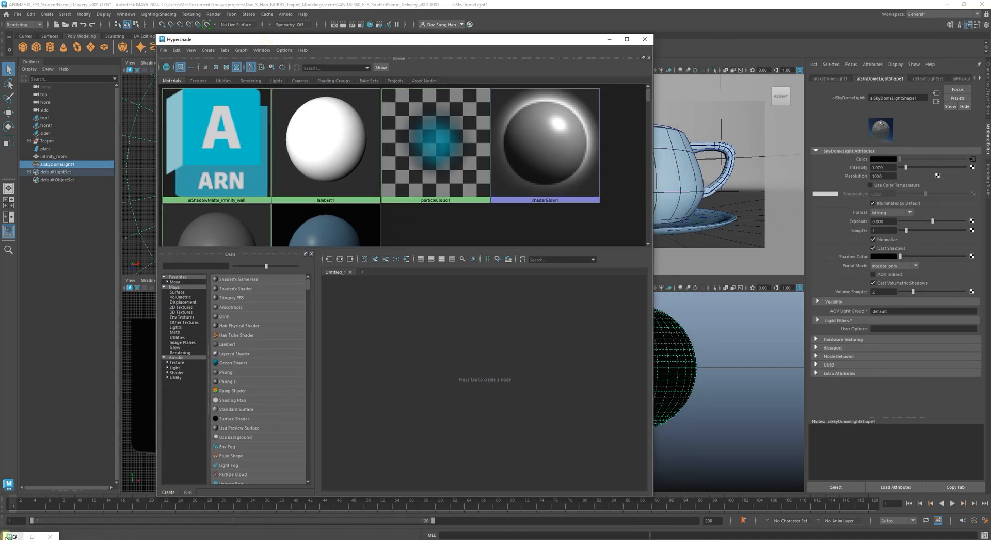
left_click_drag(349, 39, 328, 81)
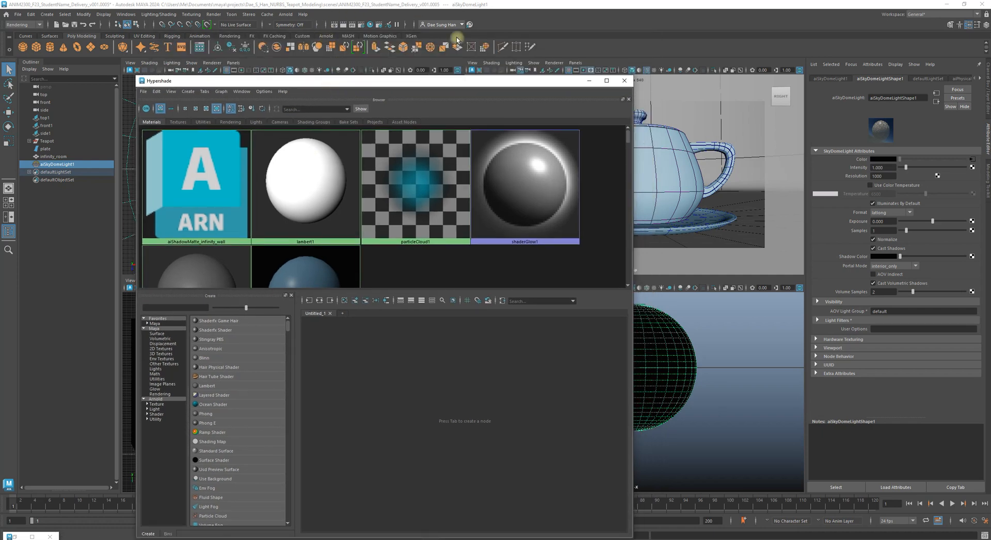
left_click(285, 14)
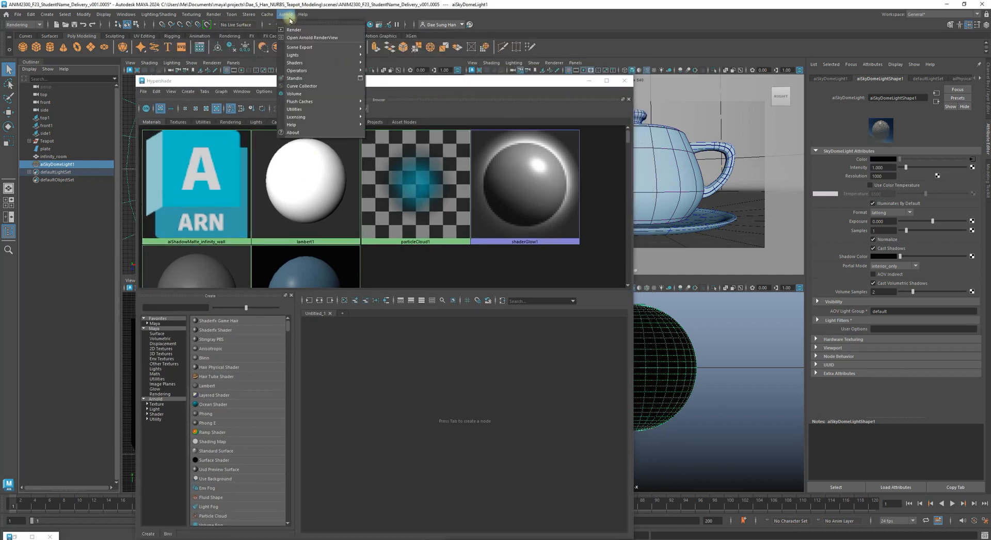
left_click(316, 37)
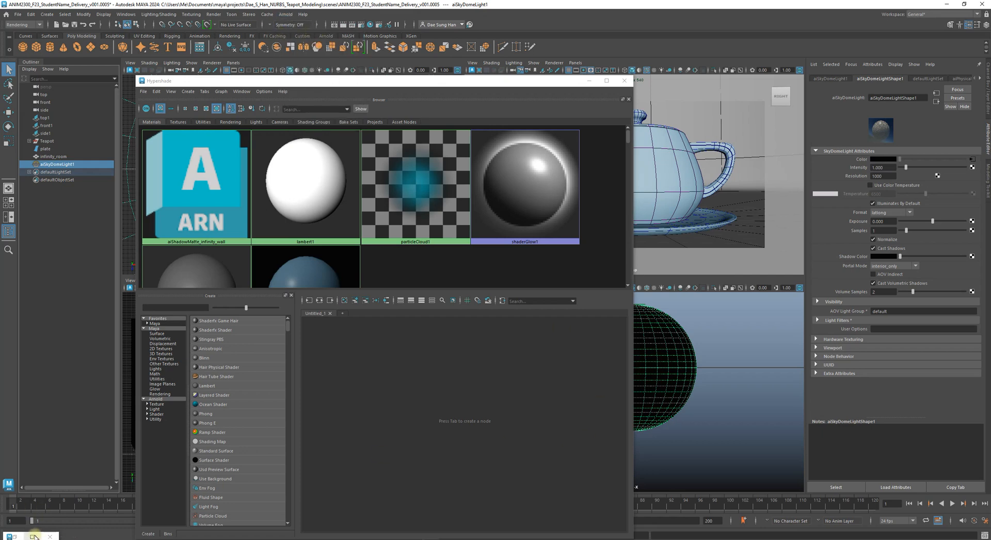
left_click(18, 537)
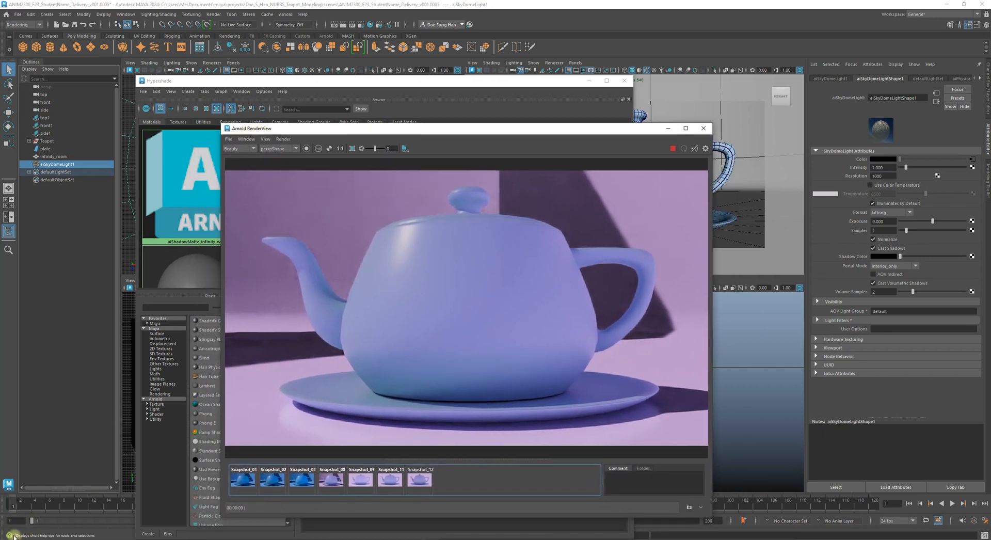
left_click_drag(484, 132, 541, 101)
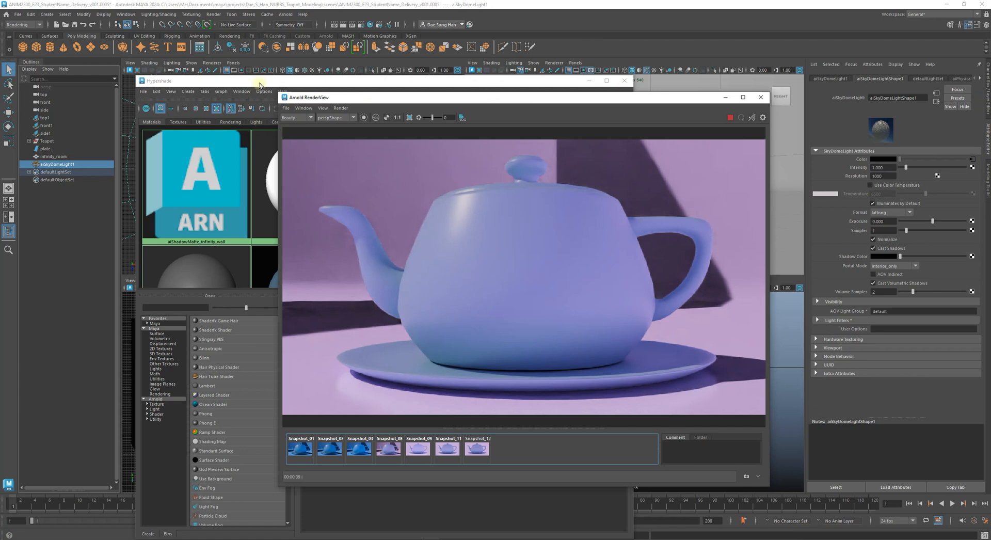
Move the Hypershade out of the way and place the Arnold RenderView clear of the sky dome light's attributes
left_click(260, 85)
left_click(587, 81)
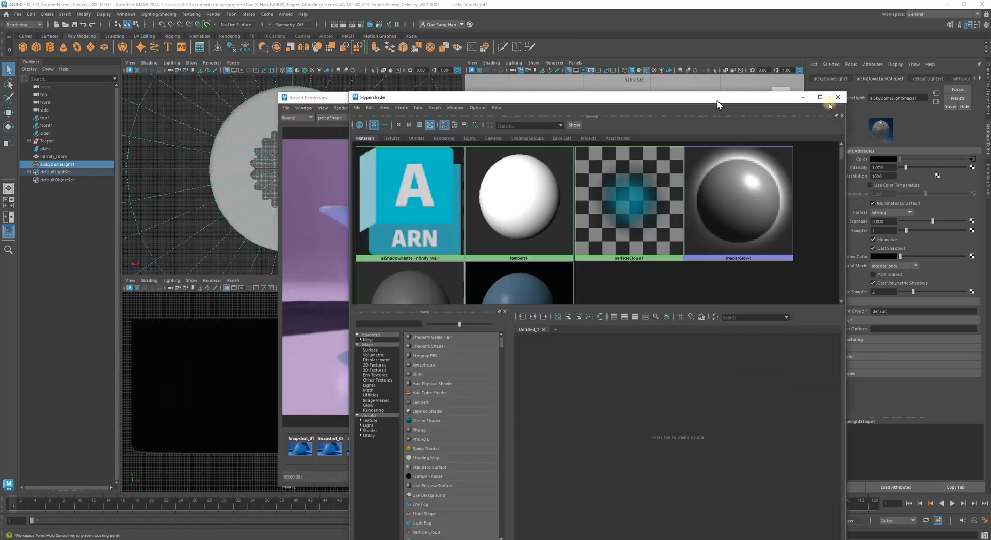
left_click_drag(582, 104, 543, 69)
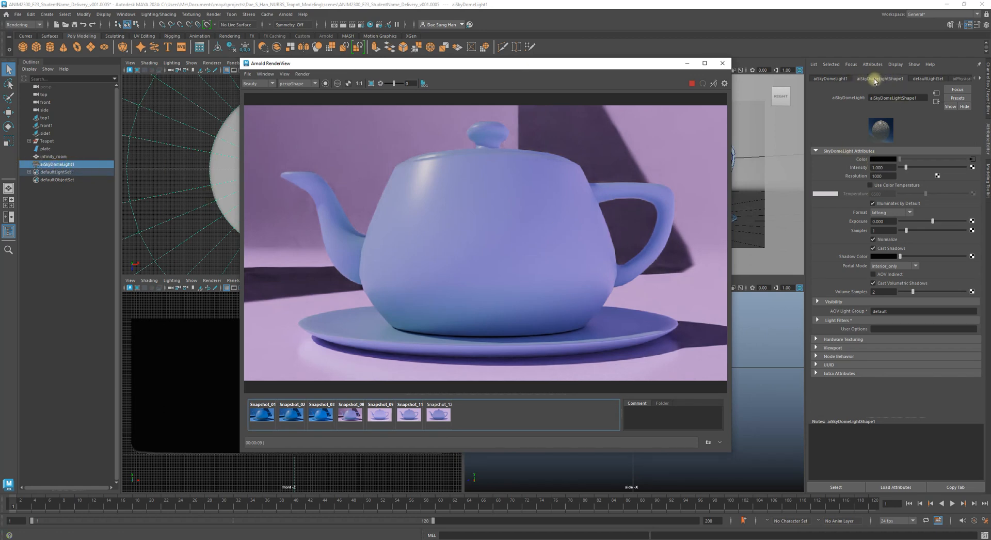
left_click(989, 133)
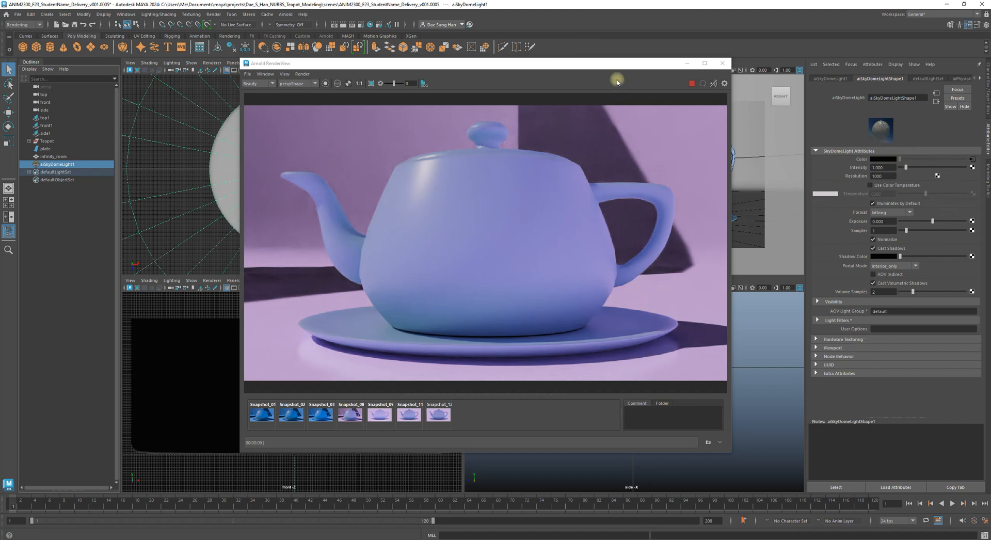
left_click_drag(618, 63, 409, 72)
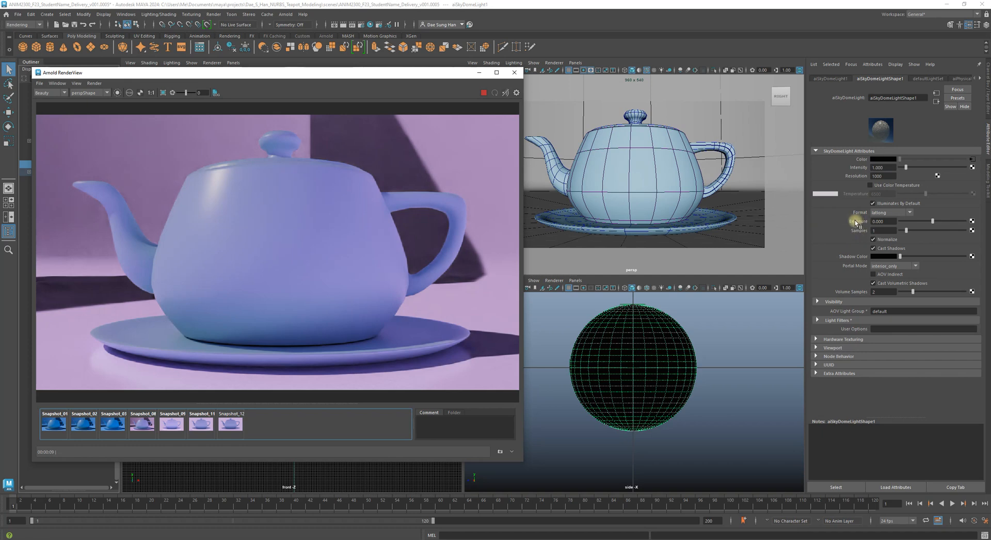
Set the sky dome light's exposure to 0.5, reset it to 0 for comparison, and enter 0.5 again
left_click(894, 222)
type(".5")
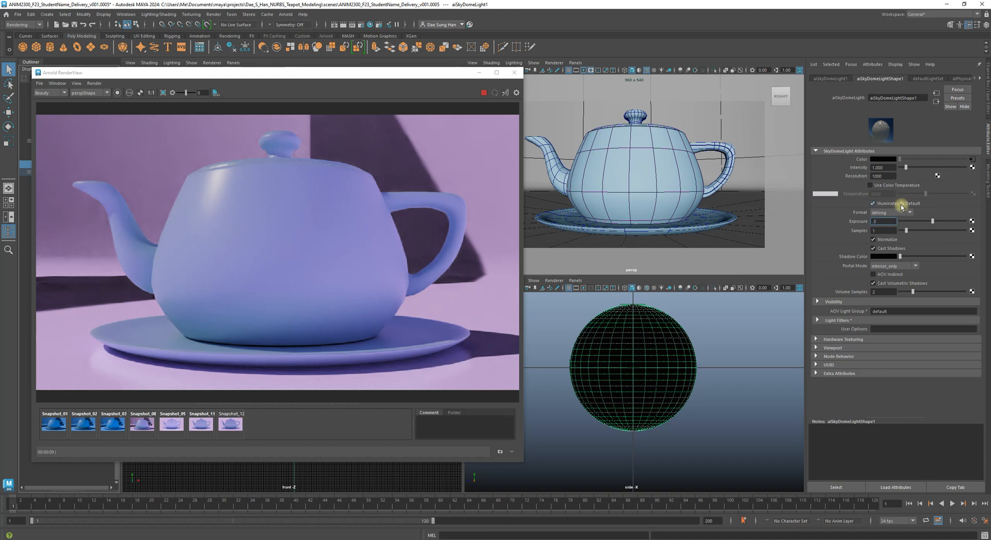
key("Return")
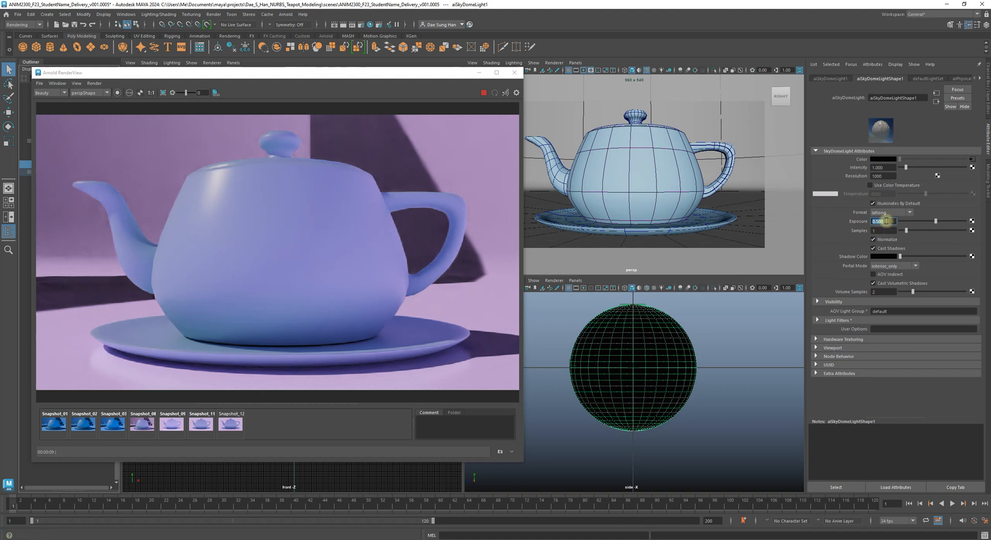
type("0")
key("Return")
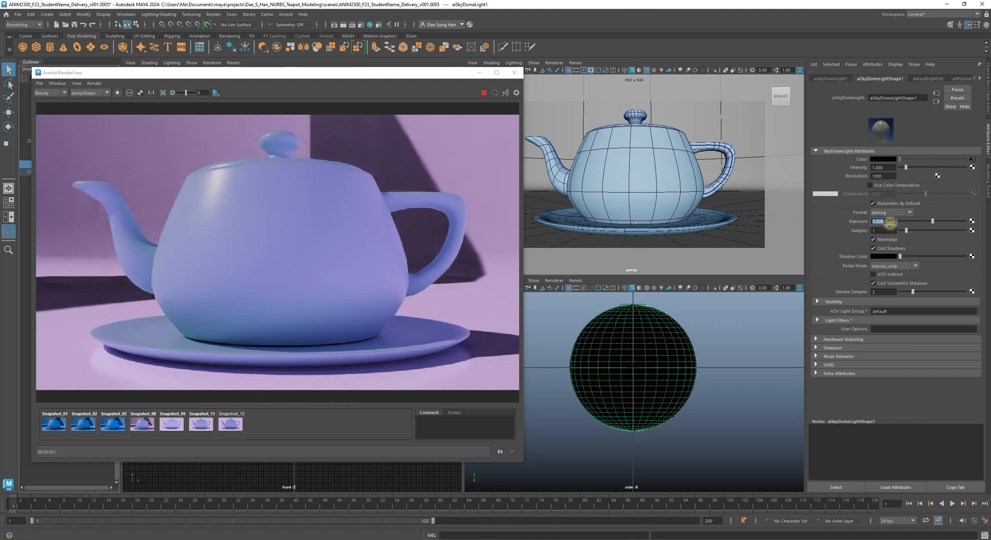
type("0.5")
key("Return")
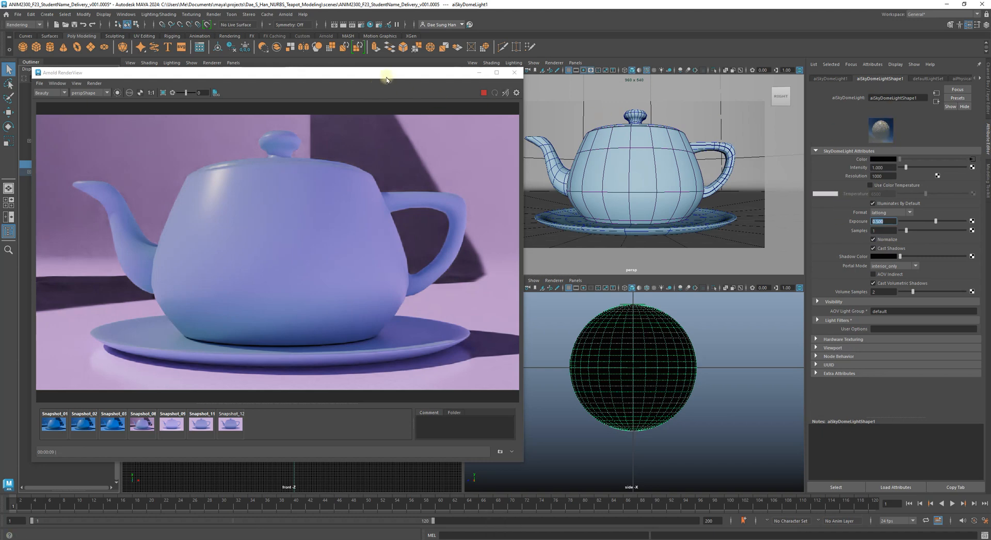
Delete Snapshot_12, Snapshot_11 and Snapshot_09 from the Arnold RenderView snapshots
left_click_drag(382, 73, 552, 74)
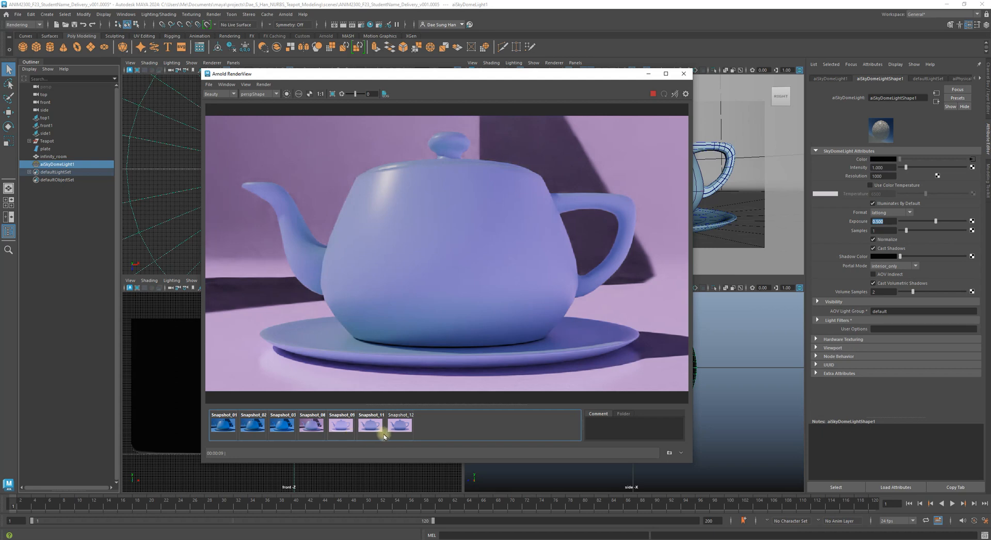
left_click(402, 426)
key("Delete")
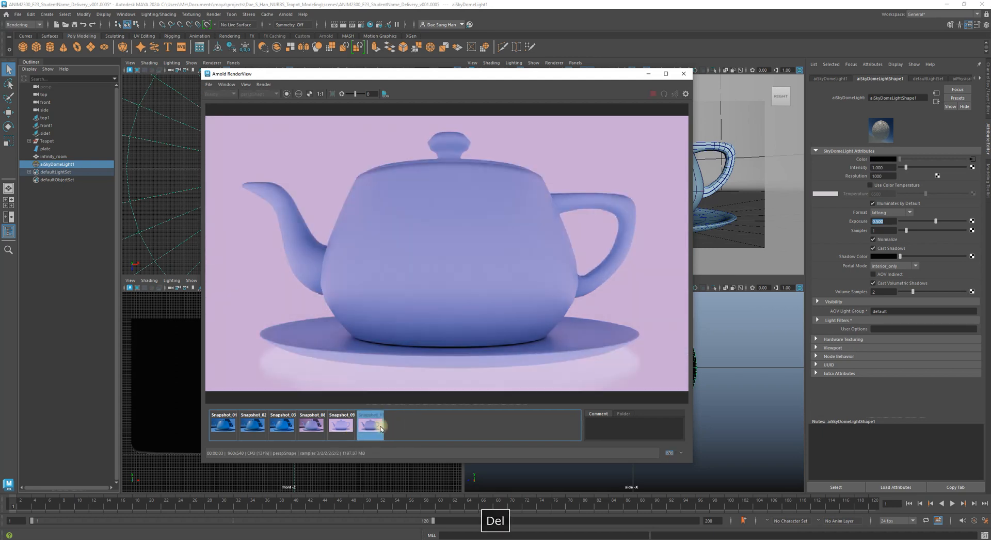
left_click(370, 425)
key("Delete")
left_click(340, 427)
key("Delete")
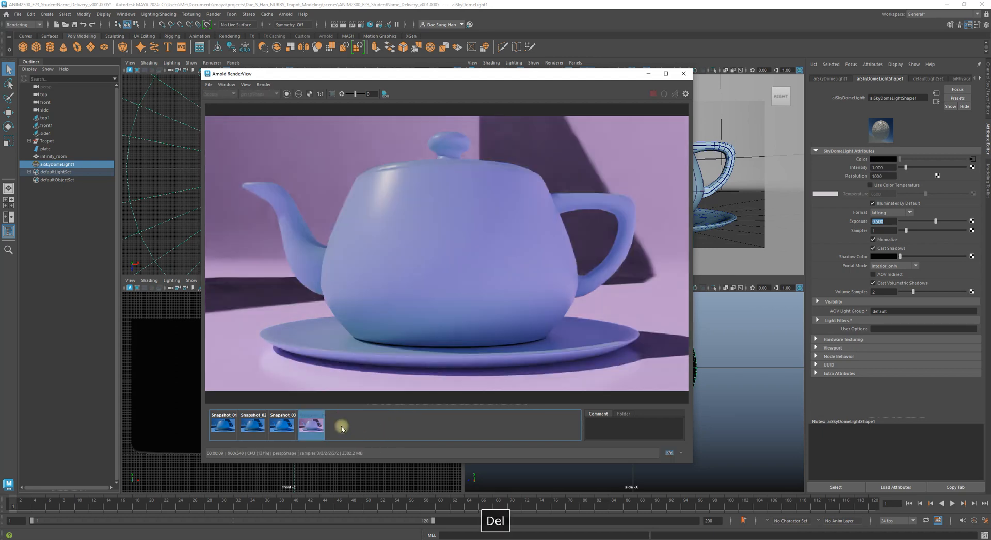
left_click(346, 425)
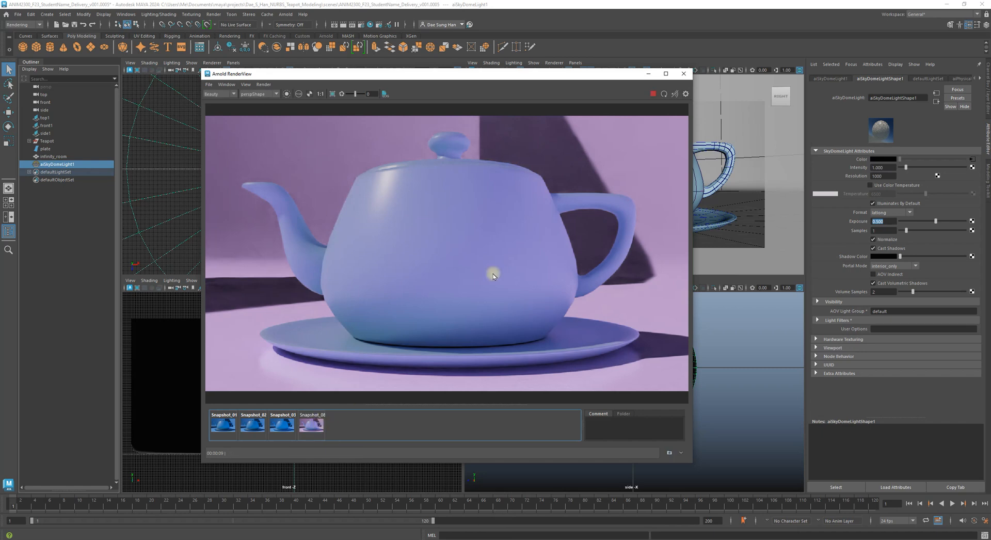
Delete Snapshot_01, Snapshot_02 and Snapshot_03 from the Arnold RenderView snapshots
left_click(229, 428)
key("Delete")
key("Delete")
key("Delete")
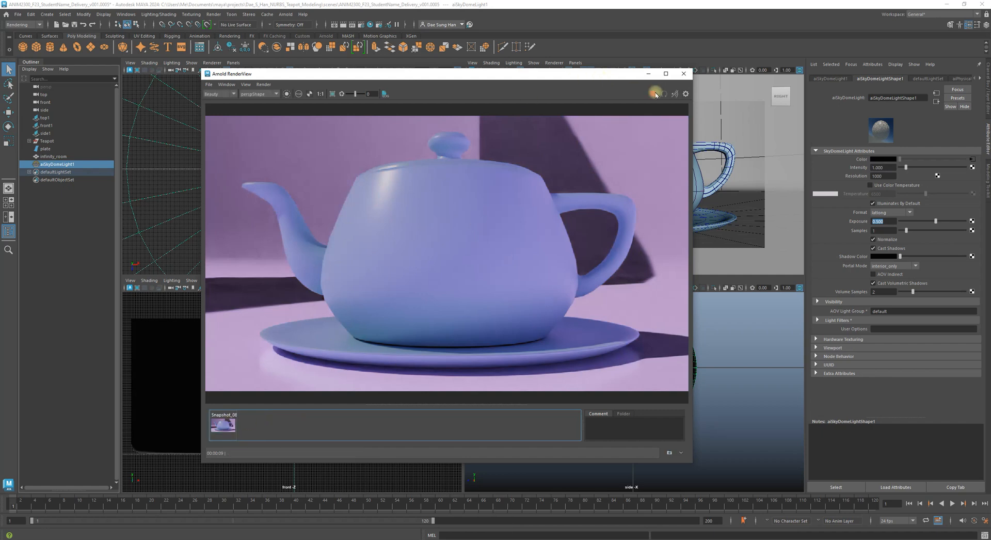
Update the full scene in the Arnold RenderView to refresh the teapot render
left_click(264, 84)
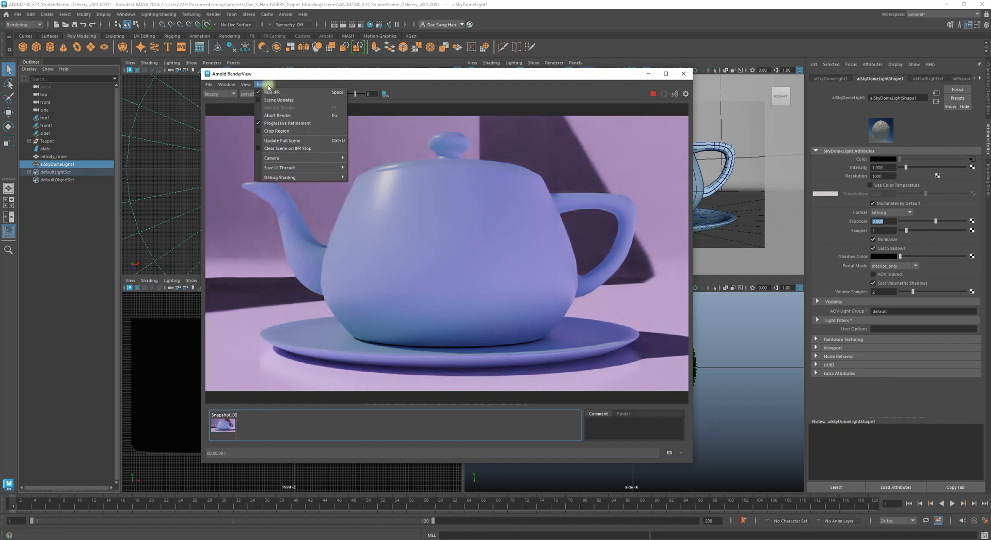
left_click(282, 141)
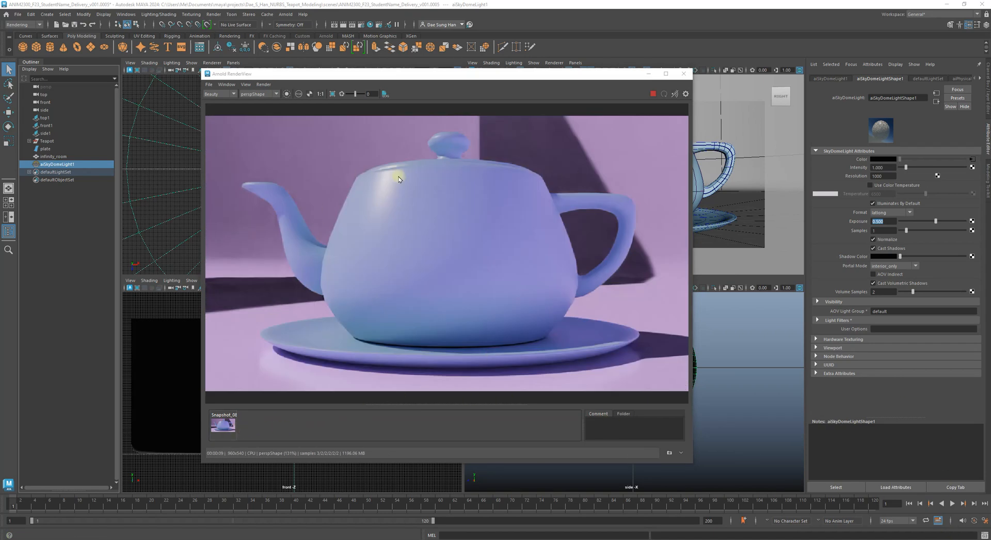
Compare the stored snapshot with the current render by switching between them, viewing the teapot image at 1:1 scale
left_click(222, 425)
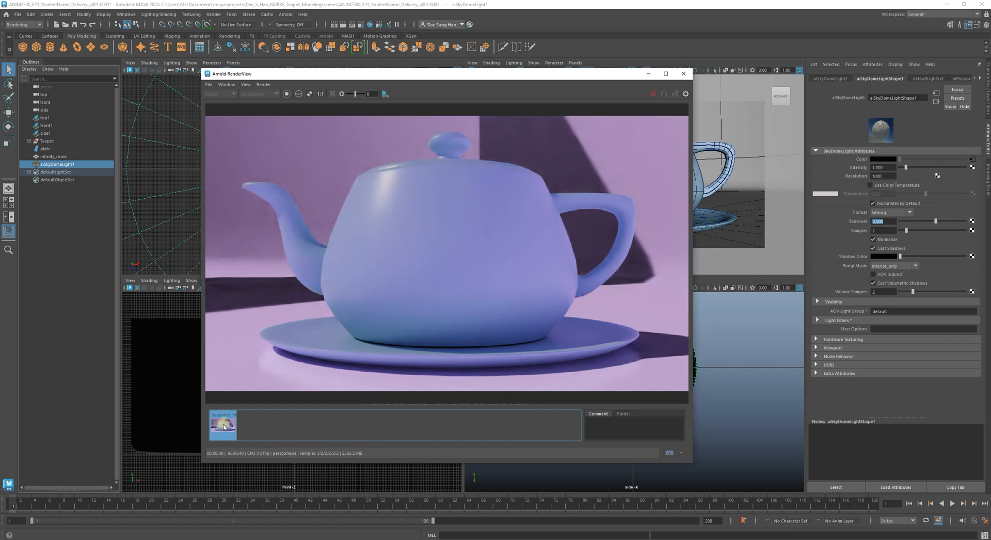
left_click(321, 94)
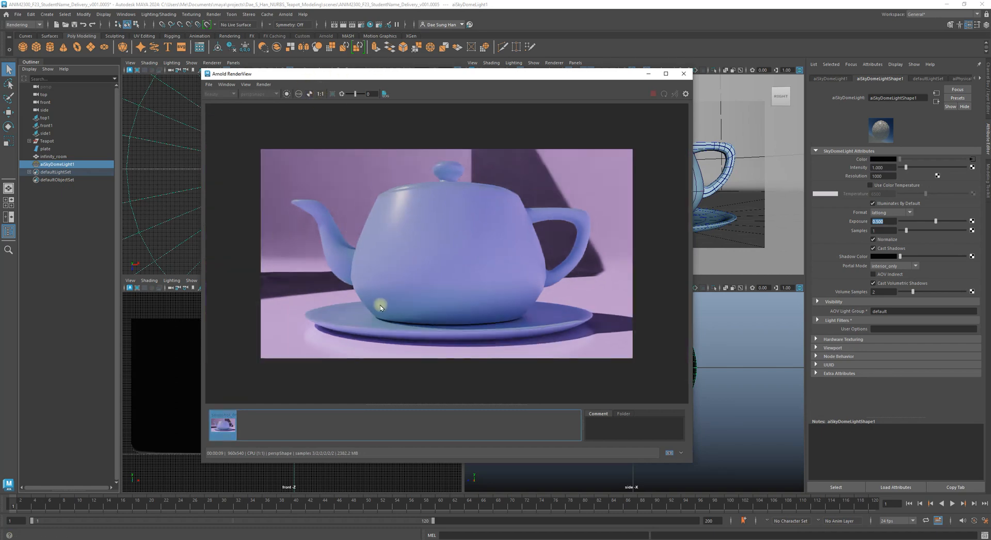
left_click(232, 421)
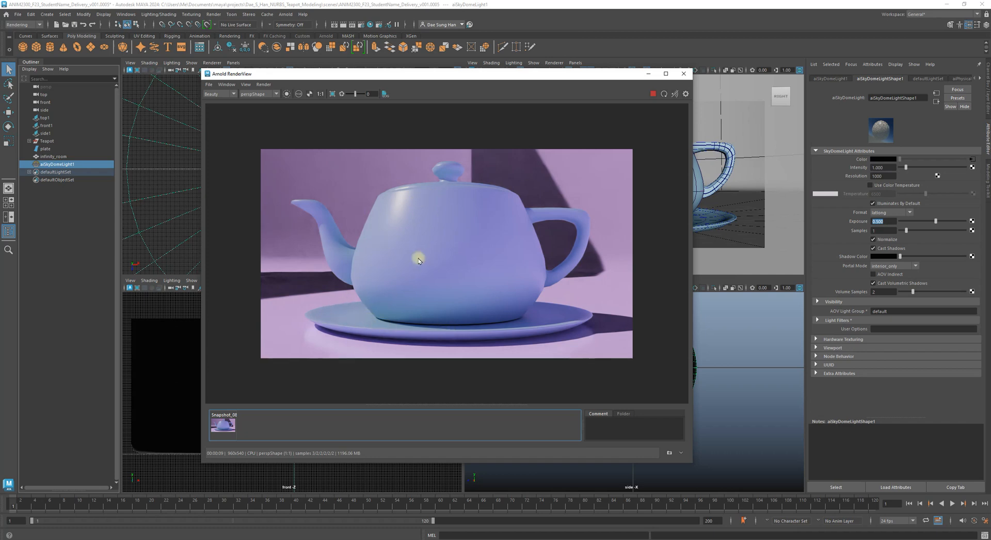
left_click(222, 426)
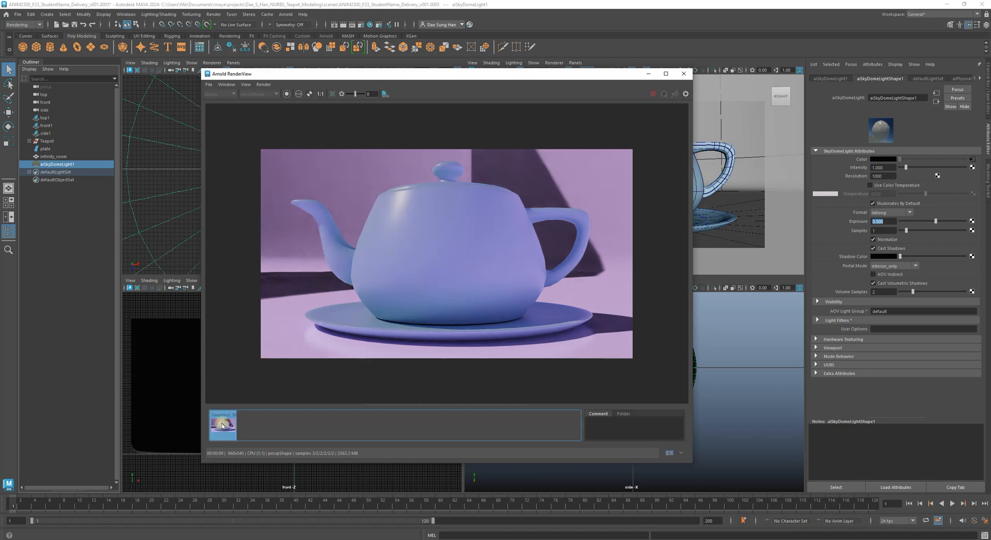
left_click(223, 426)
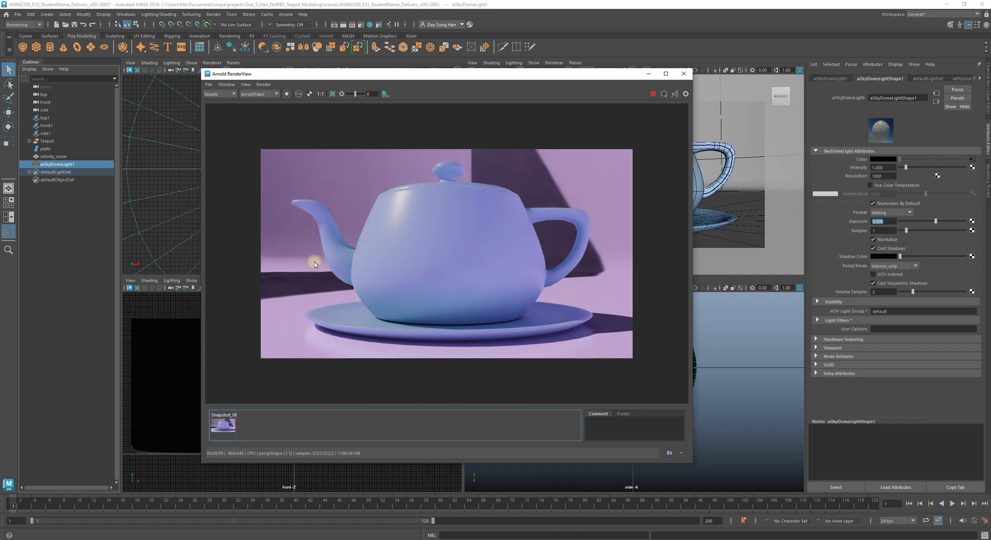
left_click(225, 422)
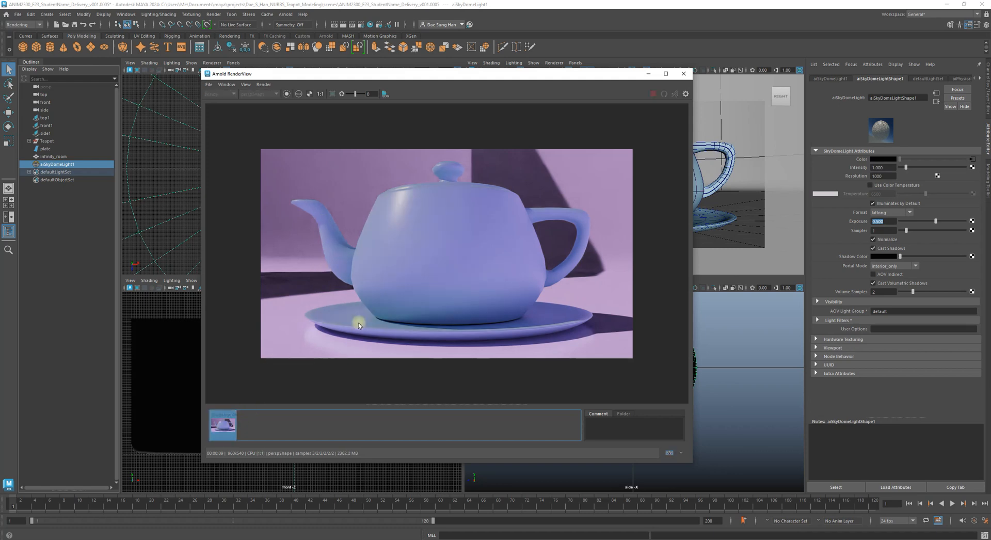
left_click(223, 424)
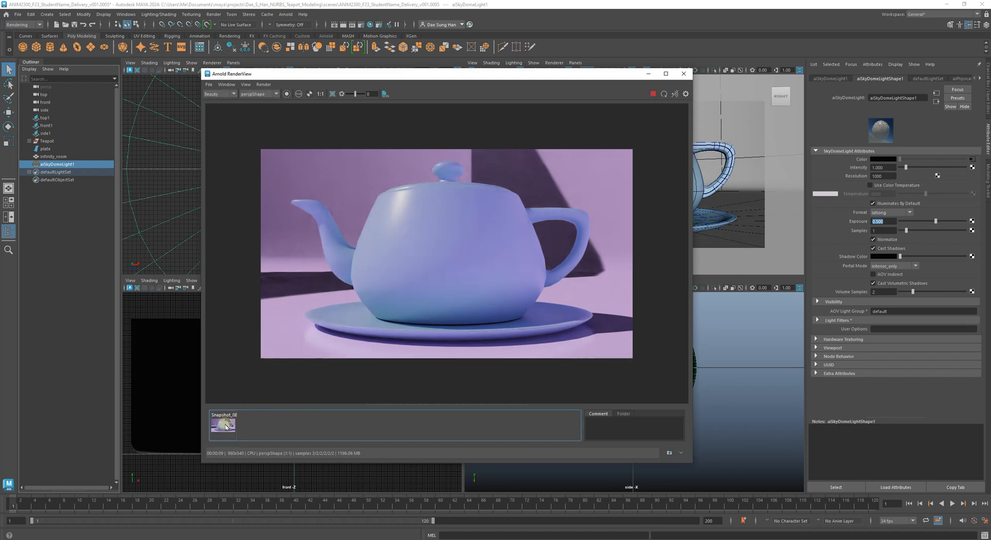
left_click(227, 425)
left_click(225, 428)
left_click(228, 425)
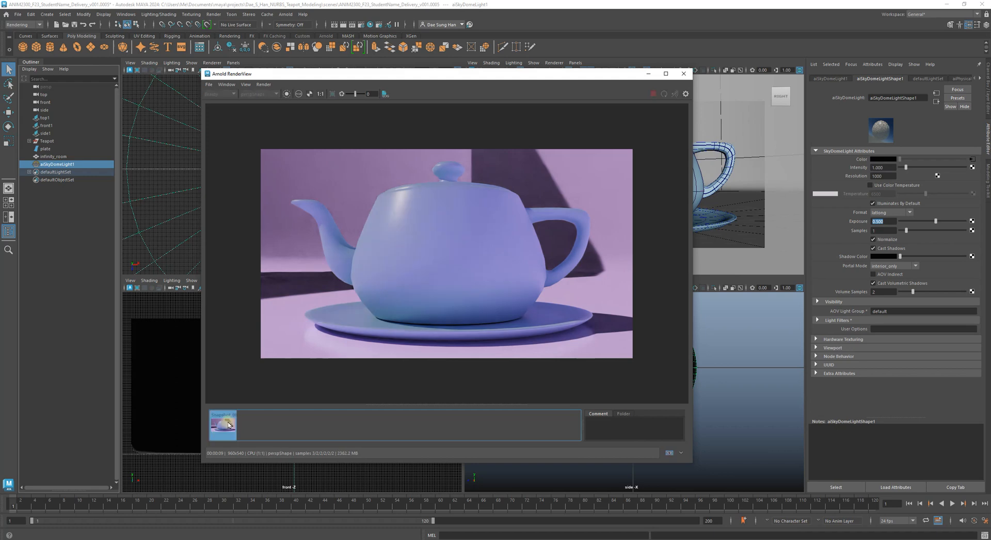
left_click(228, 425)
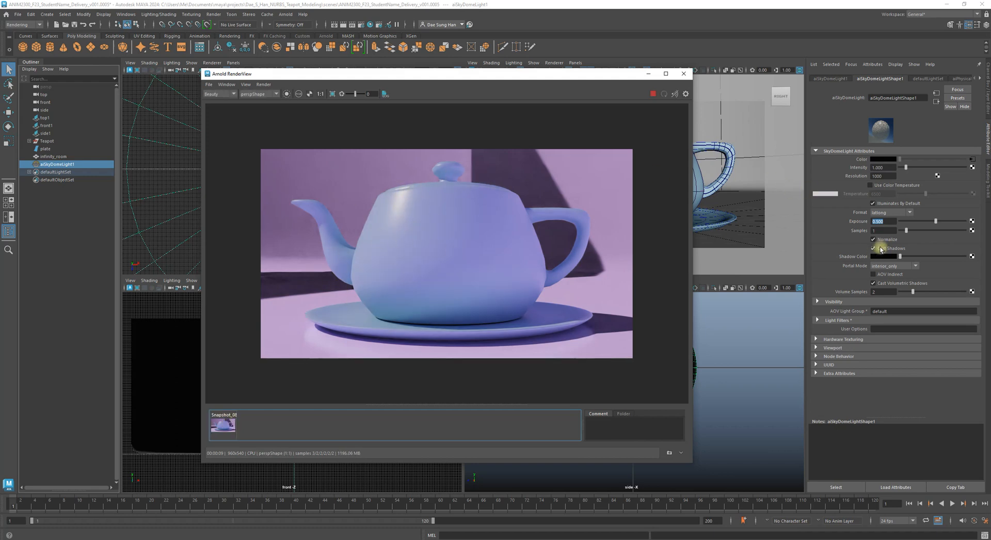
Open the sky dome light's Samples value for editing
left_click(860, 227)
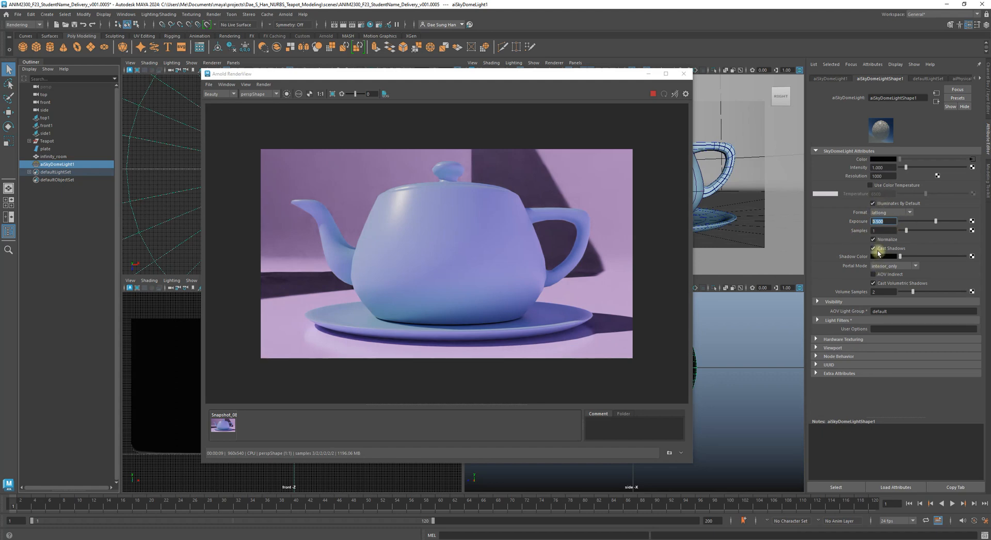
left_click_drag(888, 231, 849, 232)
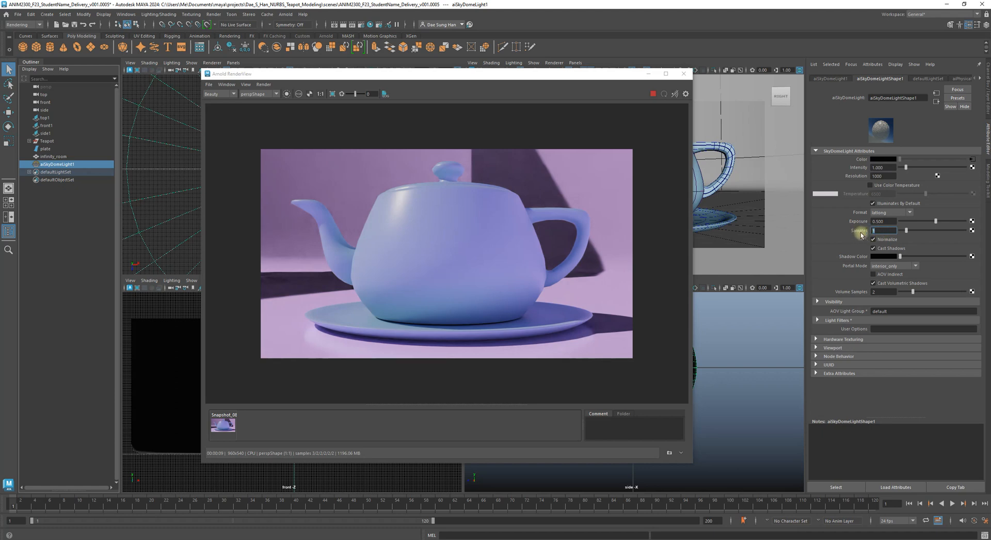
type("5")
Move the Arnold RenderView window aside to uncover the viewports
left_click(360, 77)
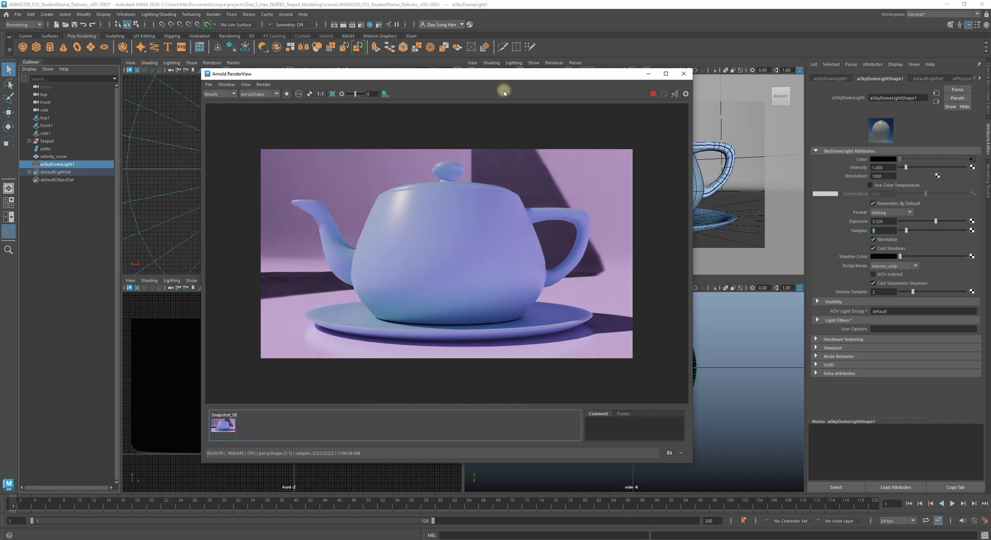
left_click_drag(495, 74, 342, 293)
left_click_drag(290, 365, 373, 420)
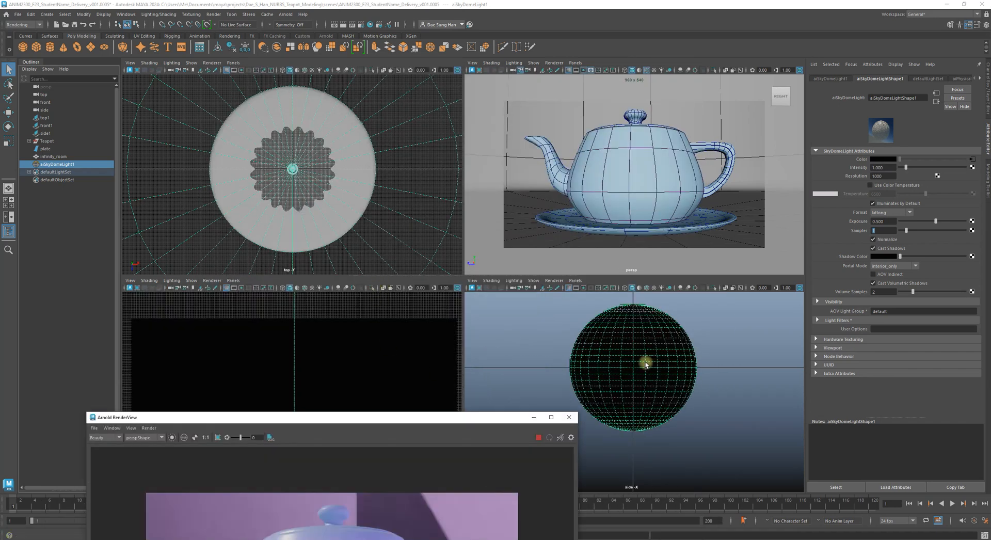
Select the teapot's body and switch the side view to wireframe display, framing the infinity wall
right_click_drag(590, 353, 793, 389, "alt")
right_click_drag(496, 335, 719, 370, "alt")
left_click(625, 183)
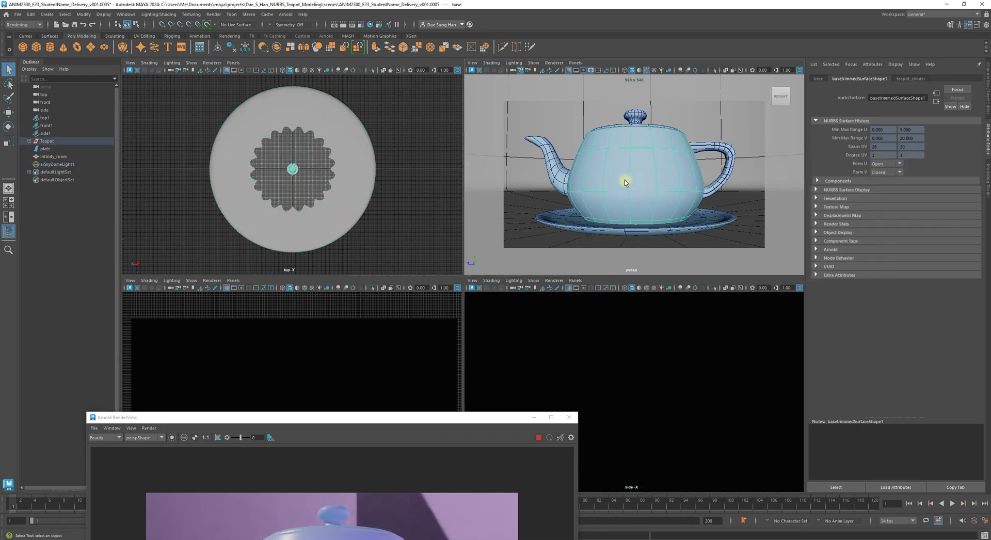
middle_click_drag(646, 354, 667, 370, "alt")
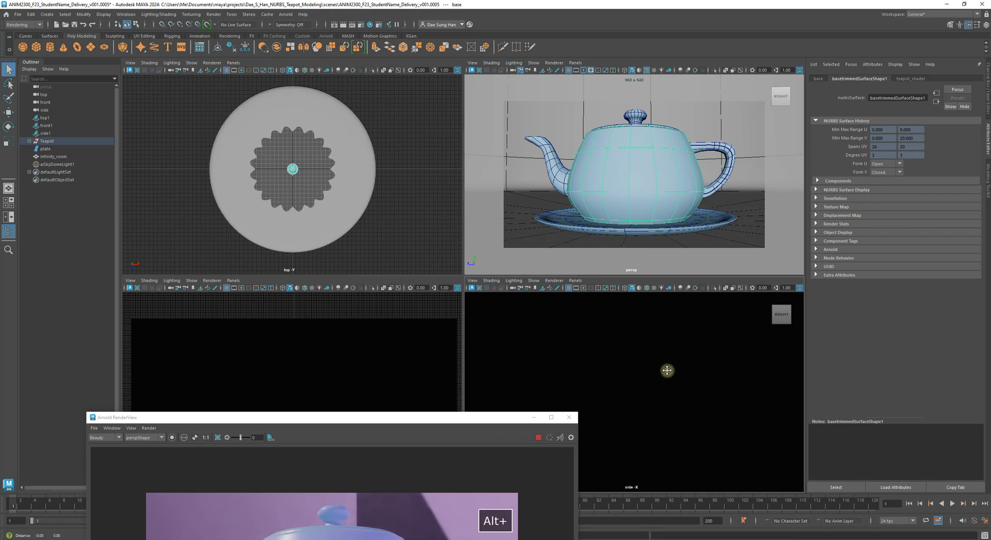
key("4")
right_click_drag(684, 380, 642, 361, "alt")
middle_click_drag(642, 361, 666, 419, "alt")
left_click_drag(496, 421, 353, 398)
right_click_drag(666, 382, 604, 354, "alt")
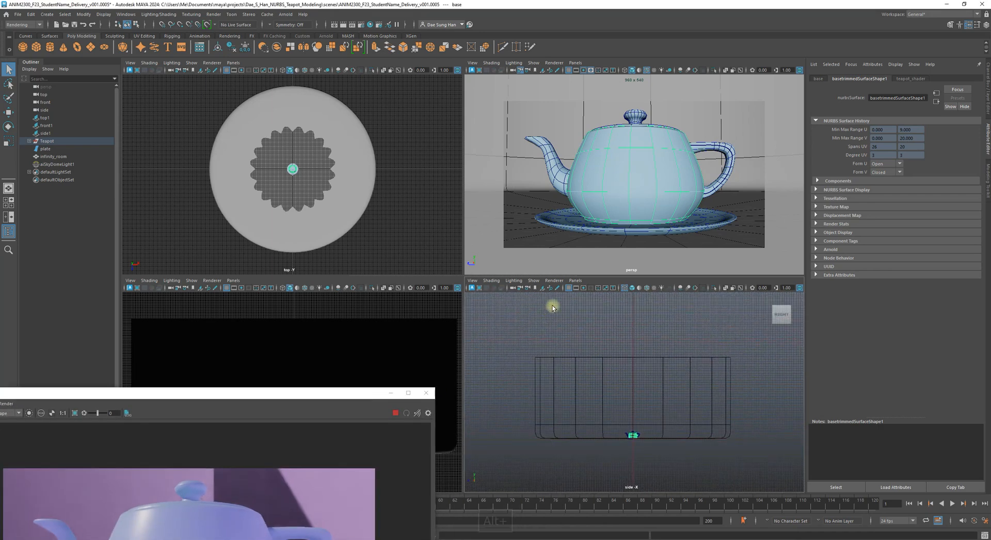
right_click_drag(562, 327, 631, 342, "alt")
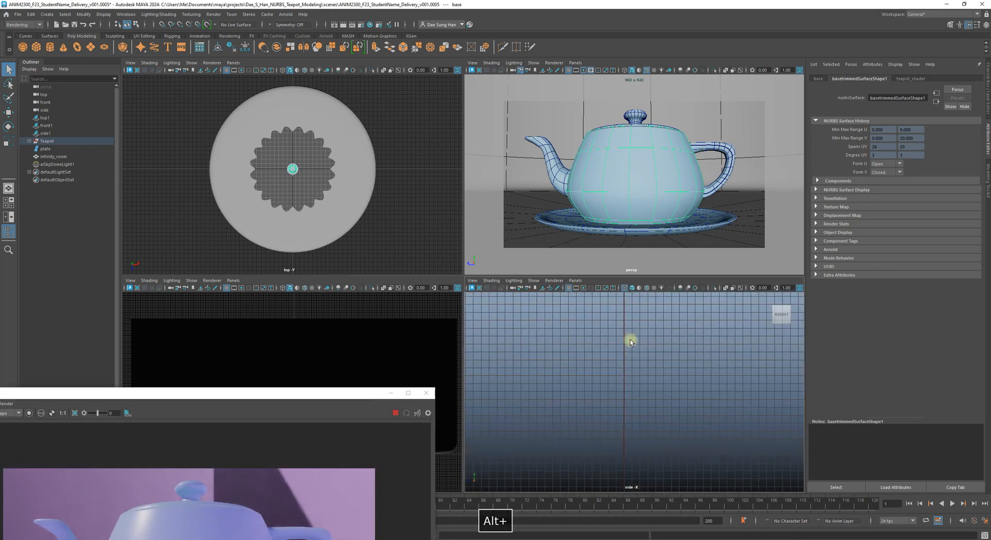
Hide the grid in the side view and examine how the infinity wall surrounds the teapot
left_click(570, 289)
right_click_drag(561, 351, 493, 374, "alt")
middle_click_drag(560, 362, 565, 305, "alt")
right_click_drag(567, 306, 721, 430, "alt")
right_click_drag(682, 363, 664, 340, "alt")
middle_click_drag(690, 310, 696, 412, "alt")
right_click_drag(696, 412, 614, 349, "alt")
middle_click_drag(546, 329, 539, 340, "alt")
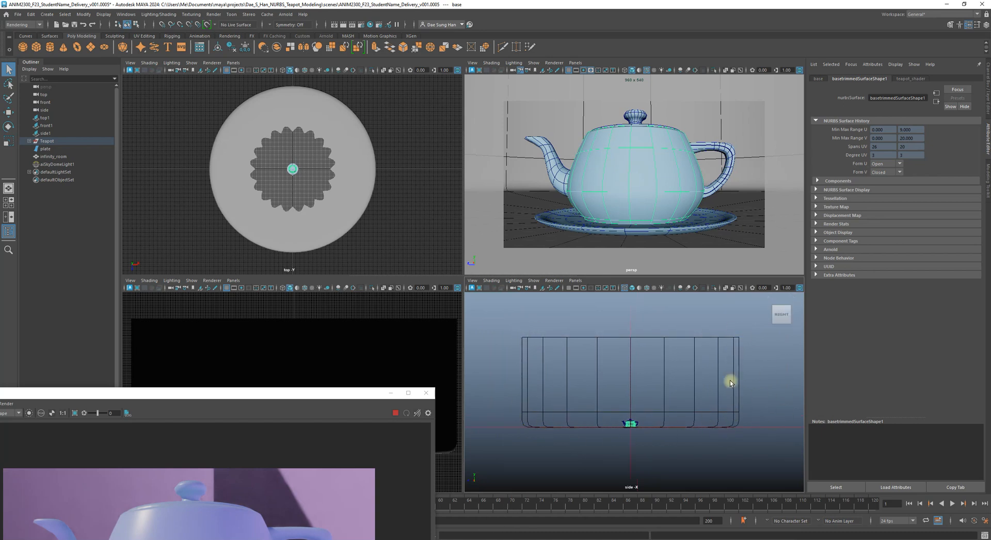
right_click_drag(614, 394, 748, 421, "alt")
middle_click_drag(625, 411, 645, 421, "alt")
right_click_drag(644, 420, 558, 378, "alt")
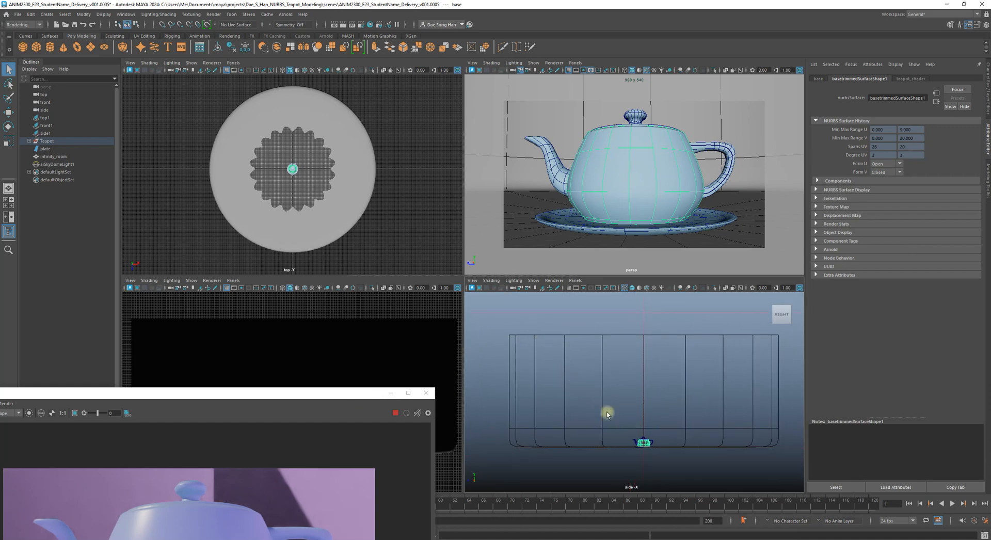
Bring the Arnold RenderView back over the viewports, leaving the Outliner accessible
left_click_drag(335, 396, 429, 86)
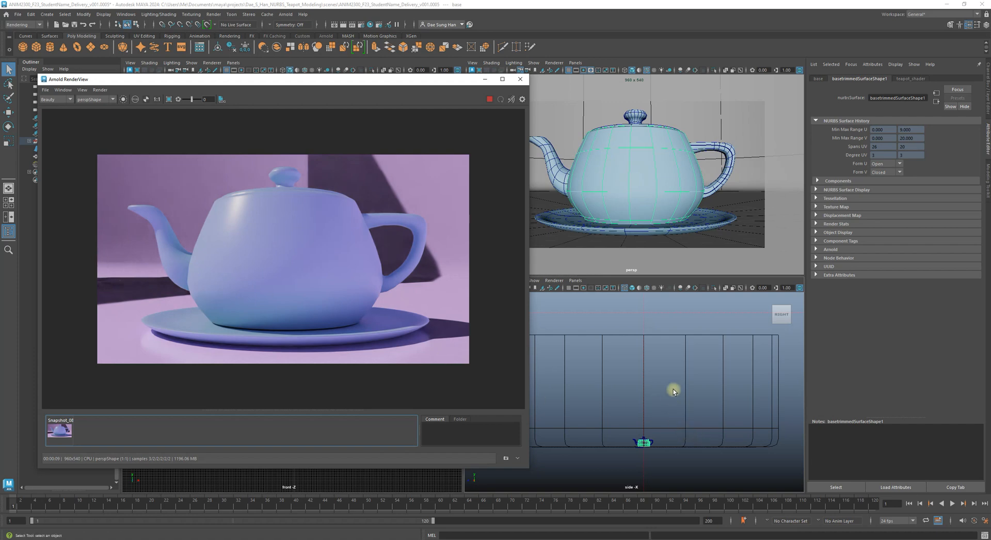
left_click_drag(366, 82, 381, 90)
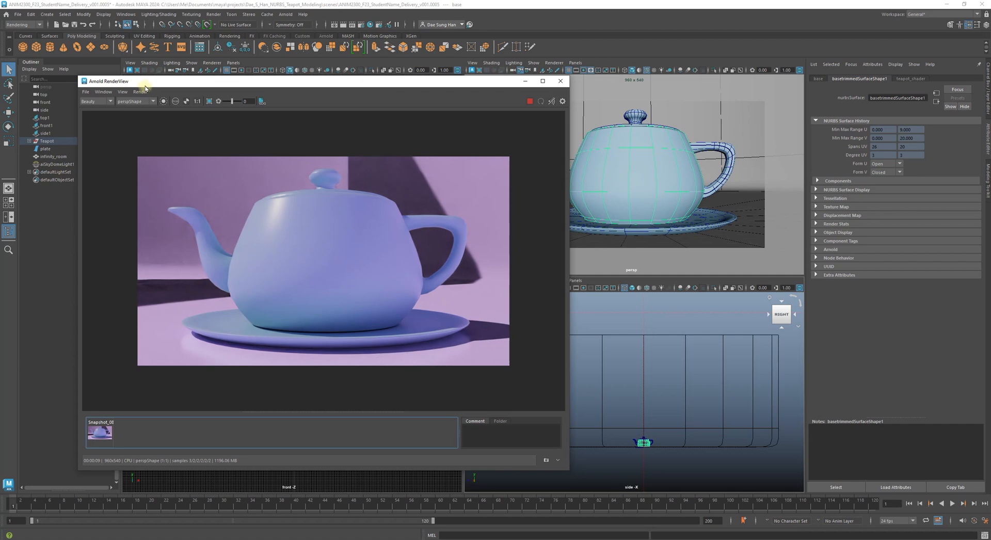
left_click_drag(140, 83, 202, 85)
Set aiSkyDomeLight1's samples to 2 and update the full scene in the Arnold RenderView
left_click(54, 164)
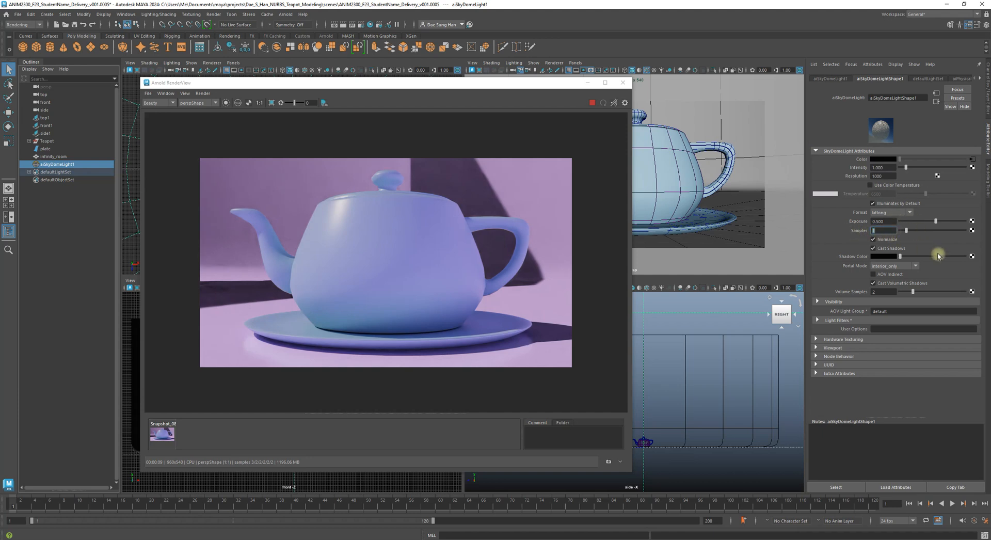
type("2")
key("Return")
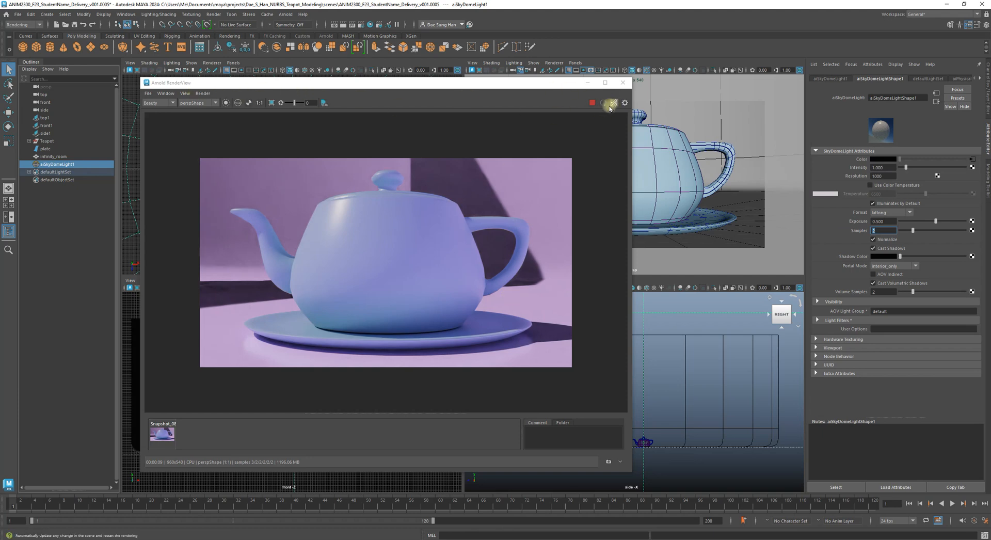
left_click(202, 93)
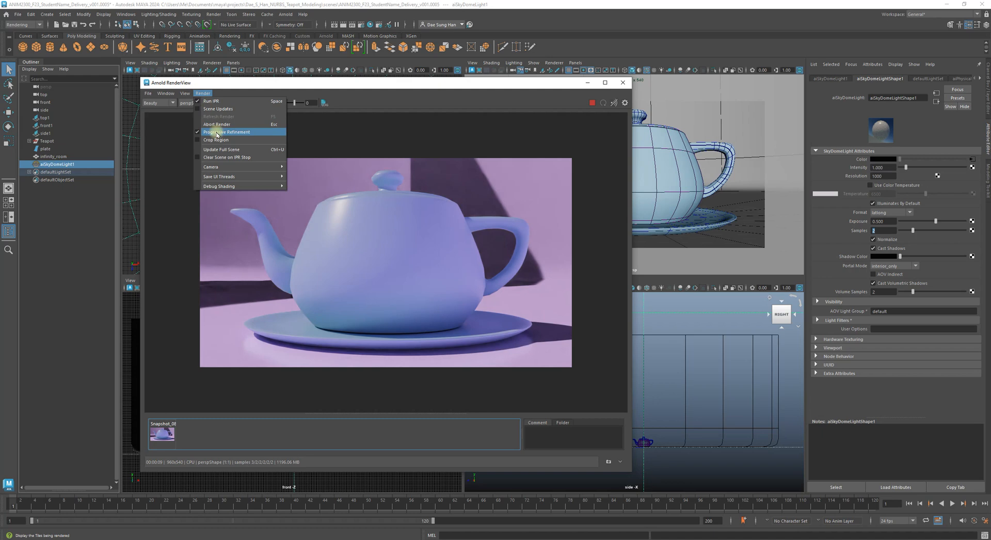
left_click(223, 149)
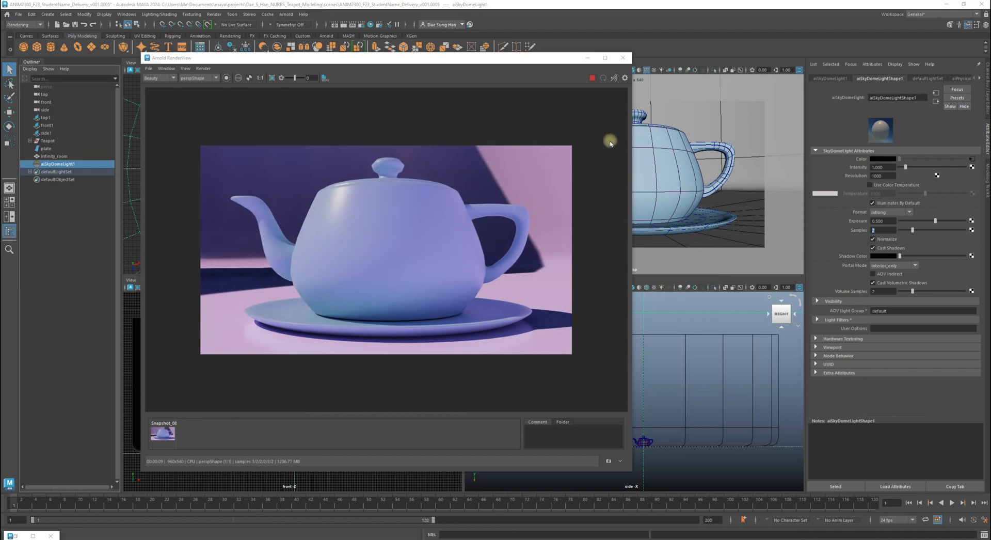
left_click_drag(467, 59, 508, 50)
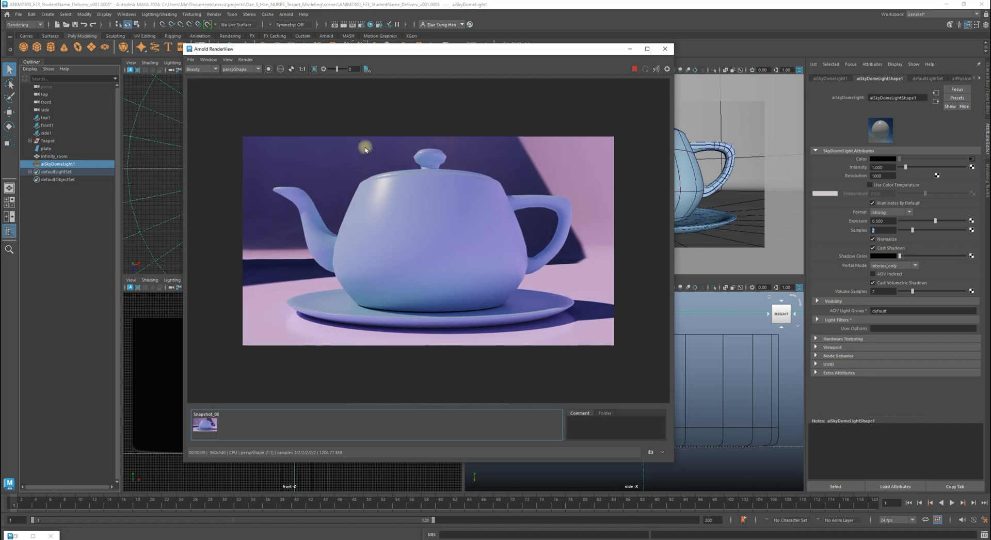
Display the stored snapshot in the Arnold RenderView and examine the teapot's spout and lid knob up close
left_click(199, 420)
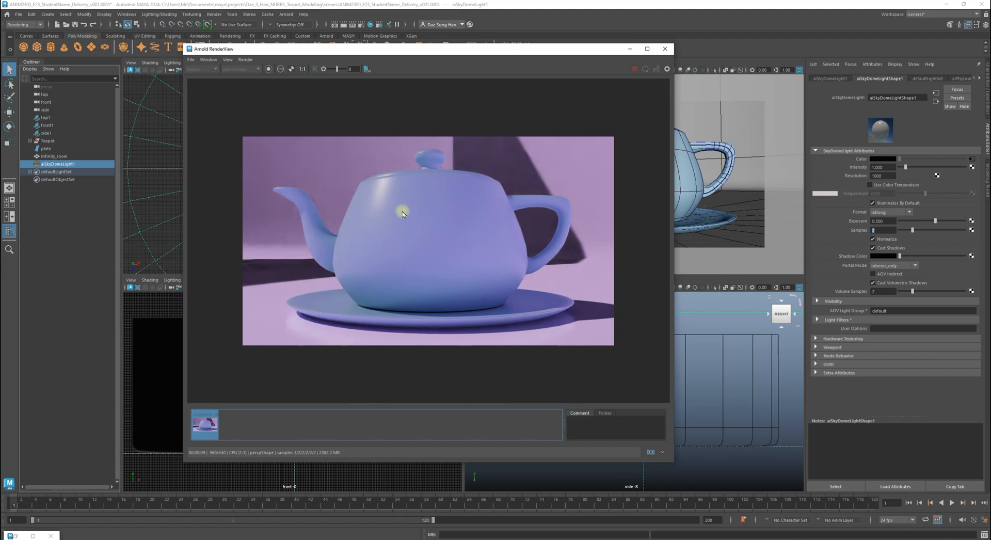
scroll(286, 273, "up", 2)
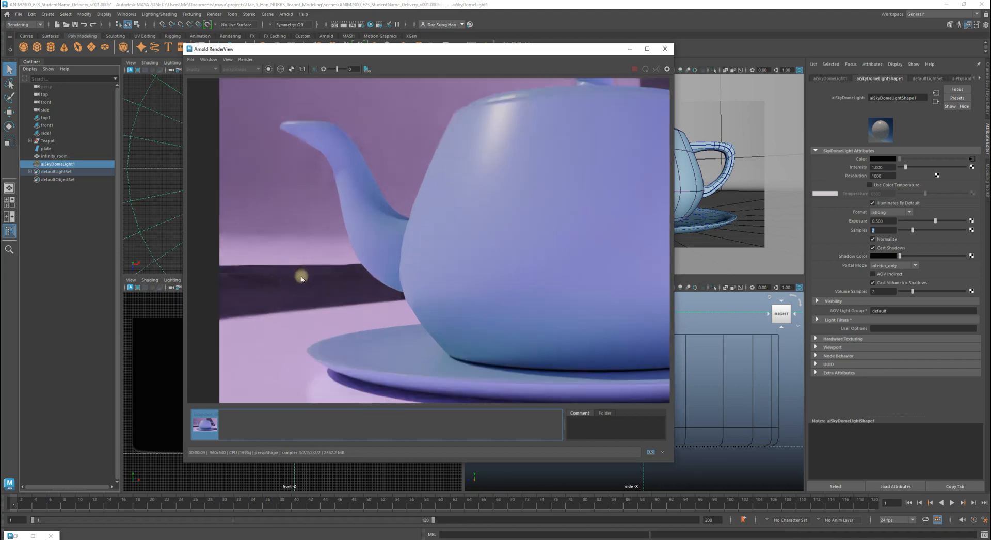
middle_click_drag(343, 272, 397, 318)
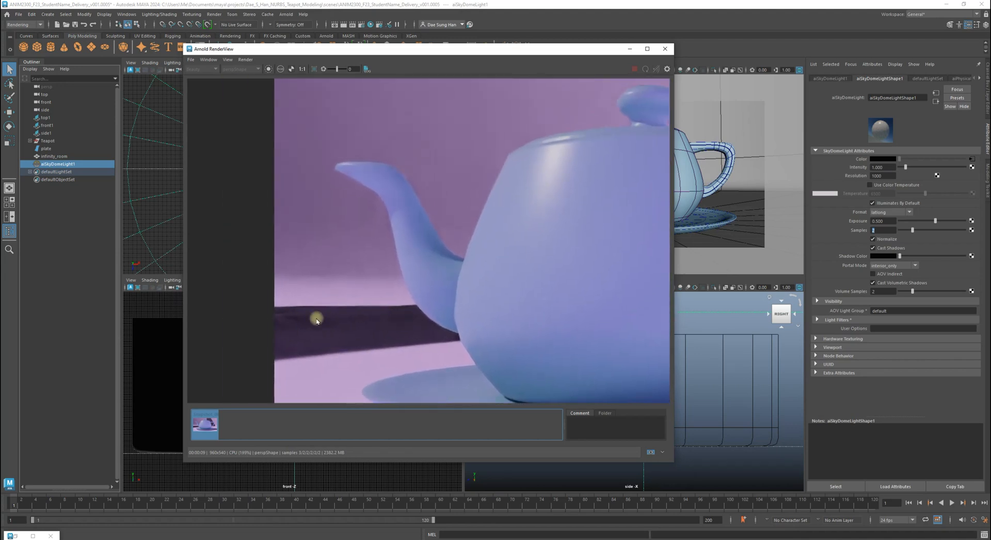
middle_click_drag(397, 216, 312, 248)
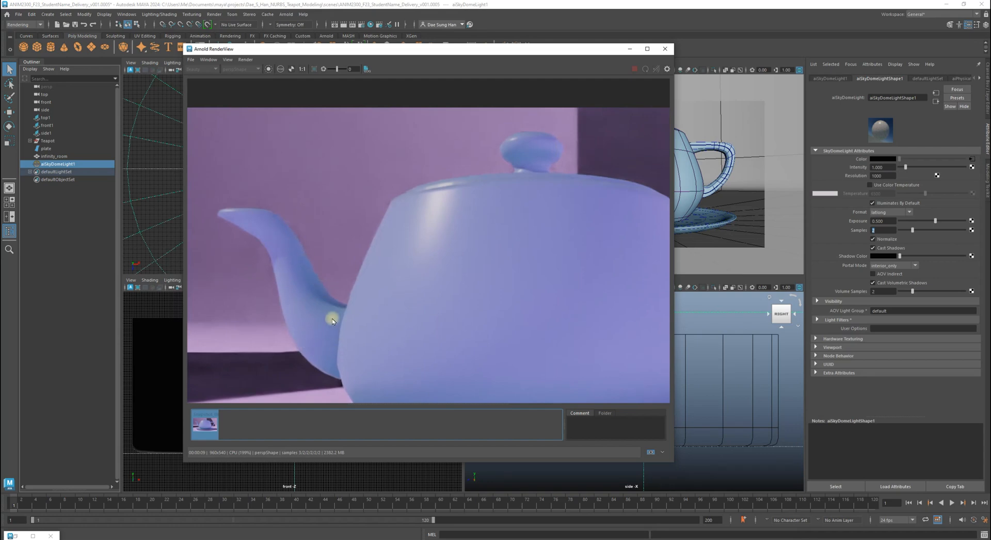
middle_click_drag(361, 165, 408, 199)
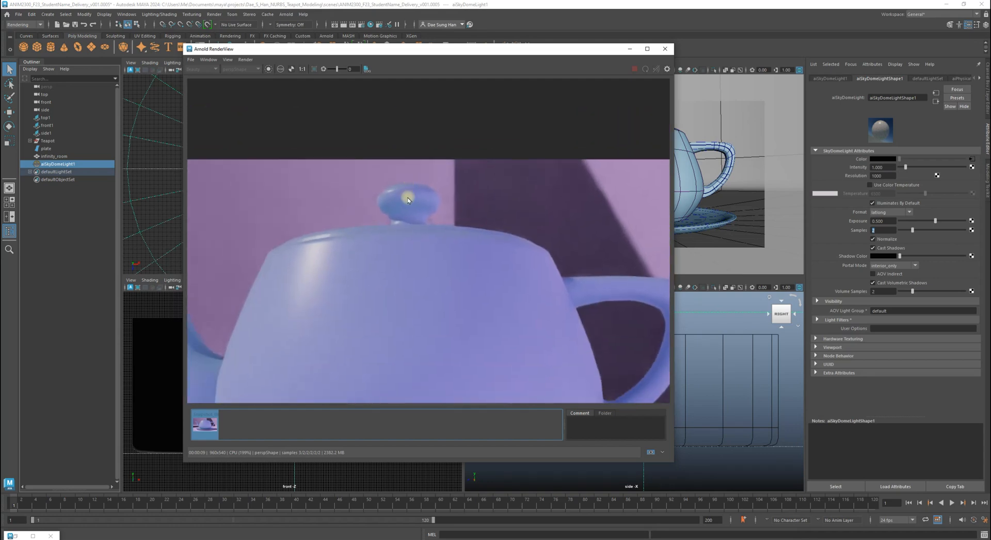
scroll(408, 200, "up", 2)
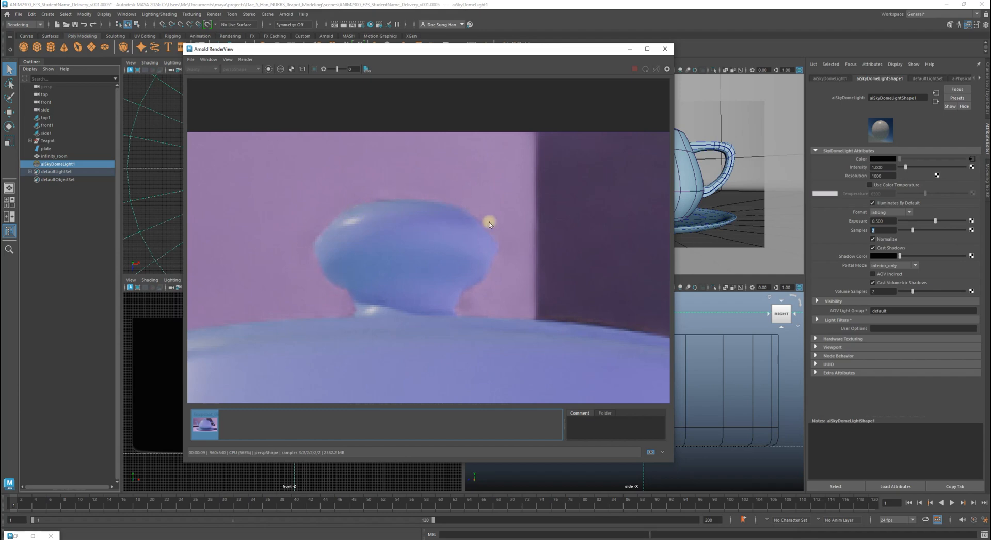
Examine the handle, saucer and wall shadow in the snapshot, finishing with the image at its real size
right_click_drag(487, 269, 229, 241, "alt")
middle_click_drag(507, 268, 324, 182, "alt")
right_click_drag(412, 160, 537, 201, "alt")
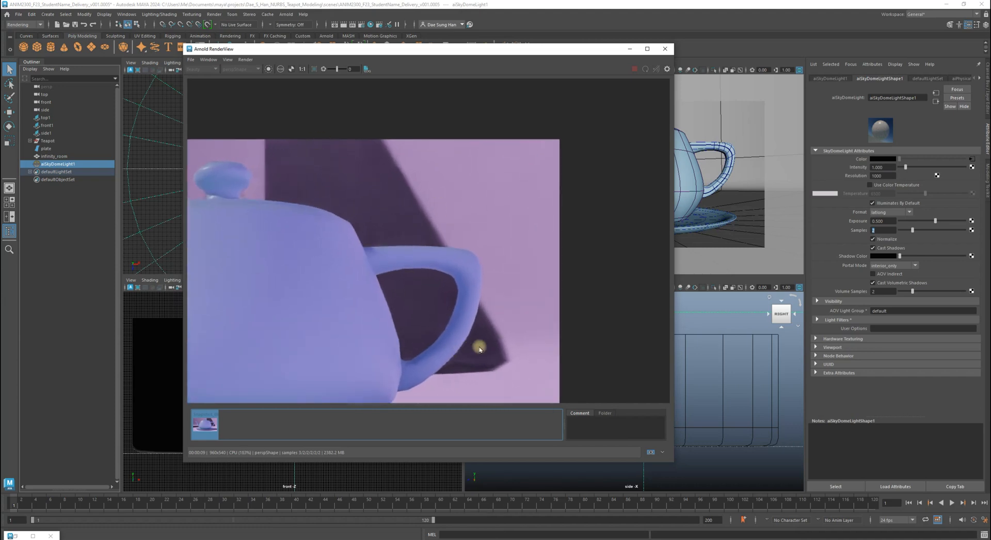
middle_click_drag(472, 348, 432, 281, "alt")
right_click_drag(431, 281, 531, 297, "alt")
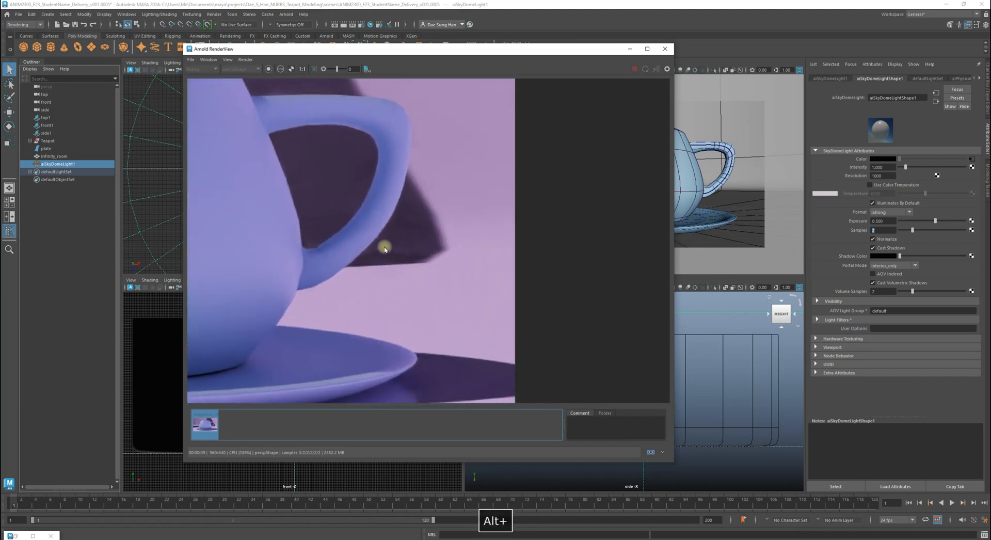
middle_click_drag(401, 320, 525, 237, "alt")
right_click_drag(521, 274, 243, 125, "alt")
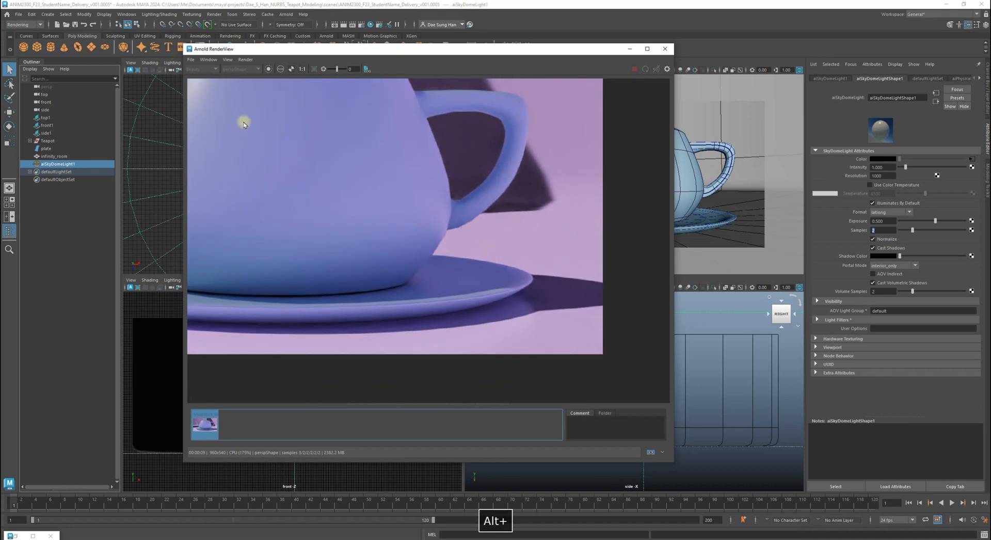
left_click(300, 71)
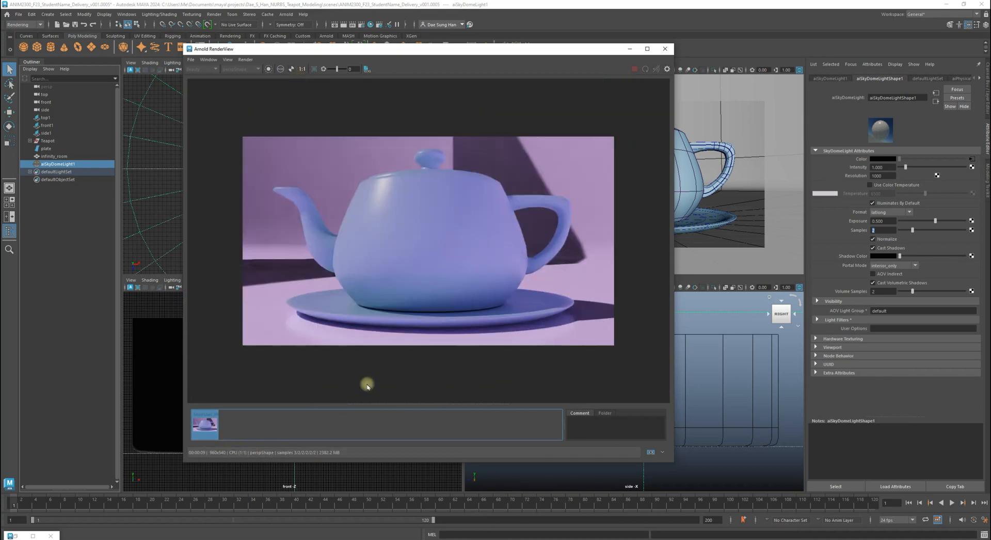
left_click(882, 230)
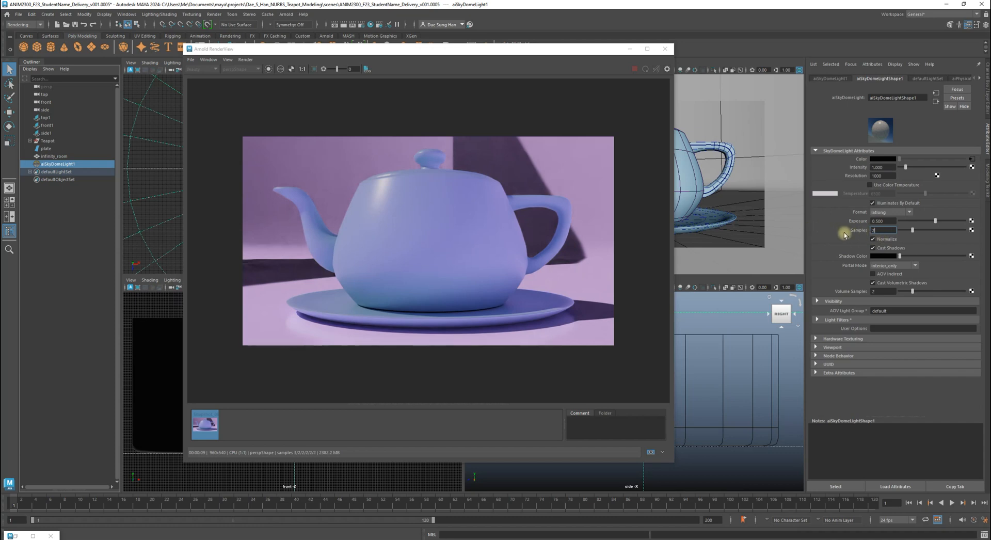
left_click_drag(881, 231, 844, 231)
key("BackSpace")
Compare the current render with the stored snapshot, both at the spout and across the whole teapot
left_click(201, 429)
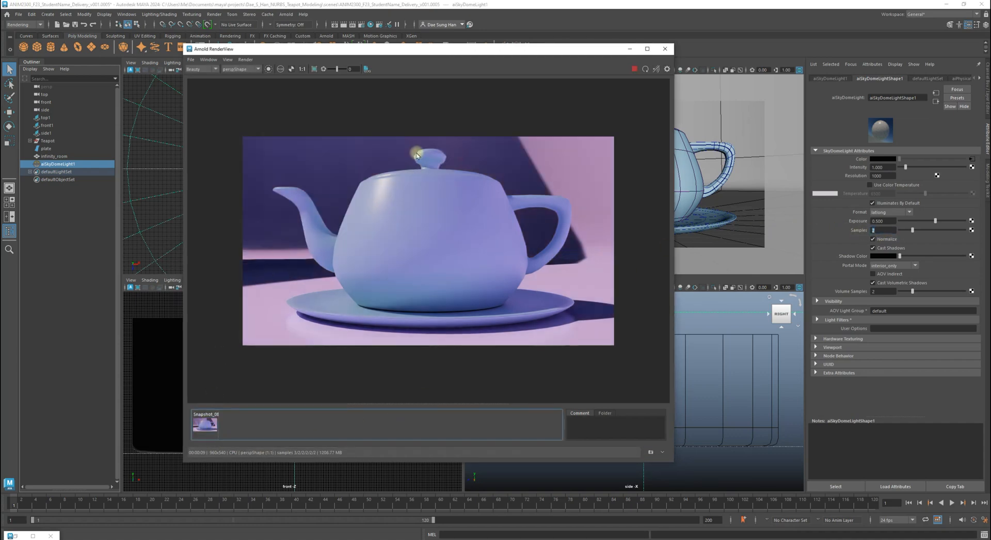
right_click_drag(277, 188, 490, 168, "alt")
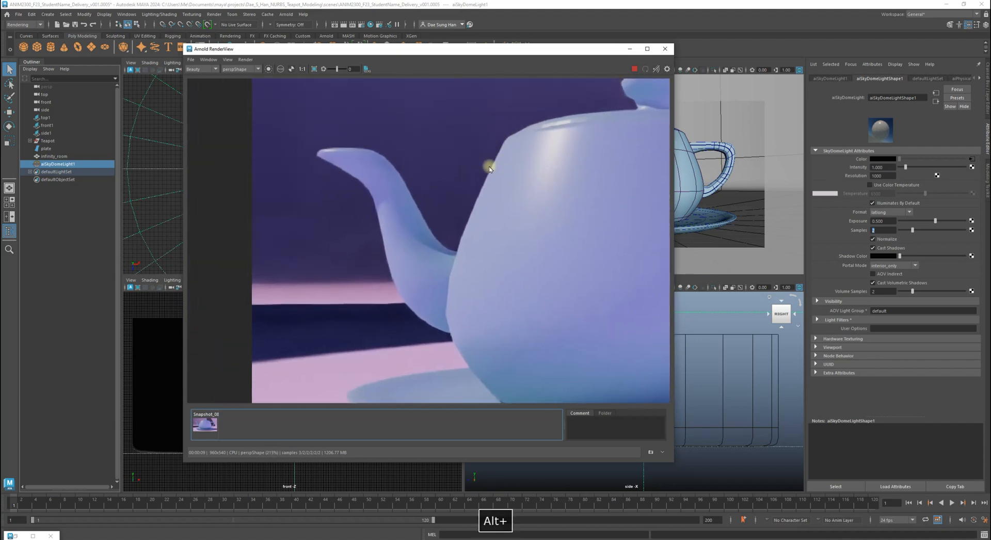
left_click(205, 427)
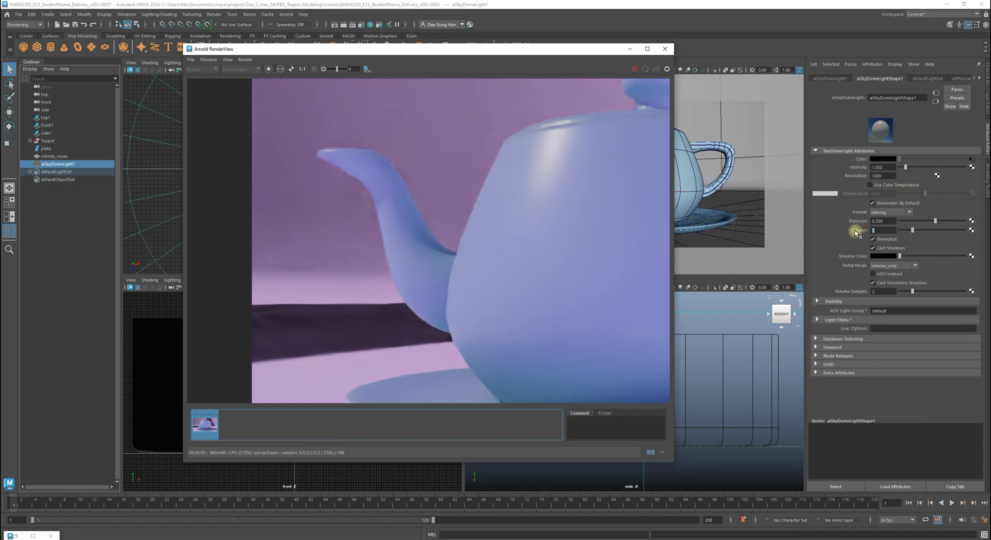
left_click(205, 425)
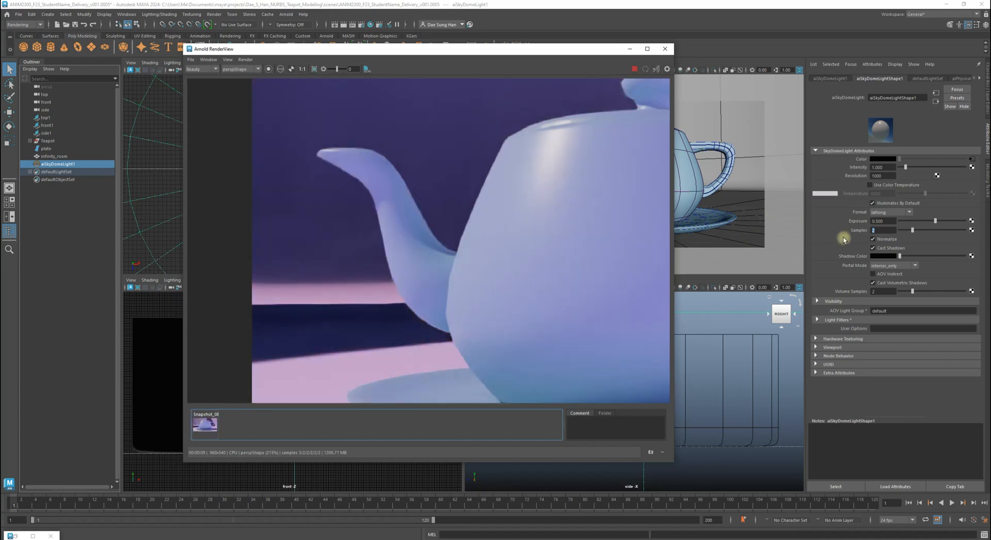
right_click_drag(566, 235, 290, 207, "alt")
middle_click_drag(534, 205, 406, 216, "alt")
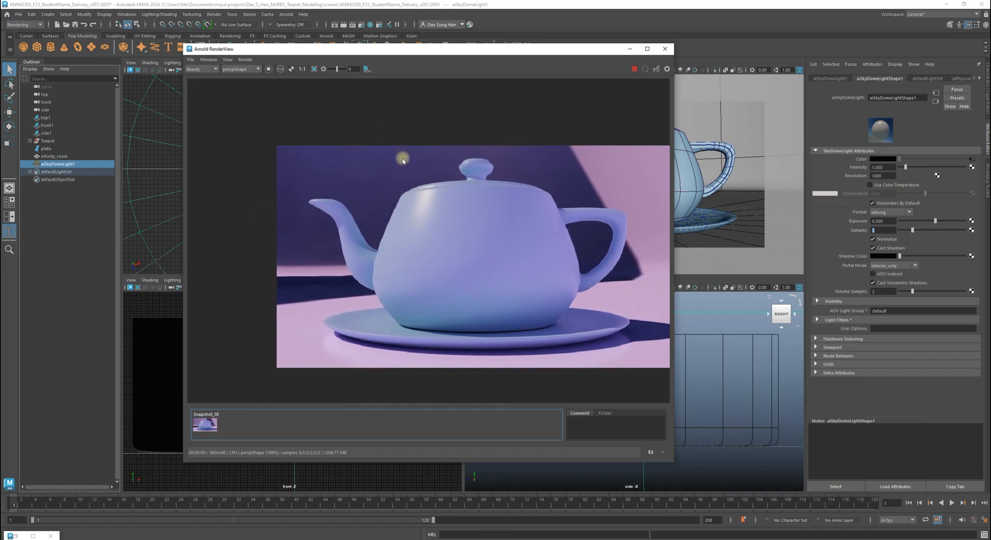
left_click(213, 425)
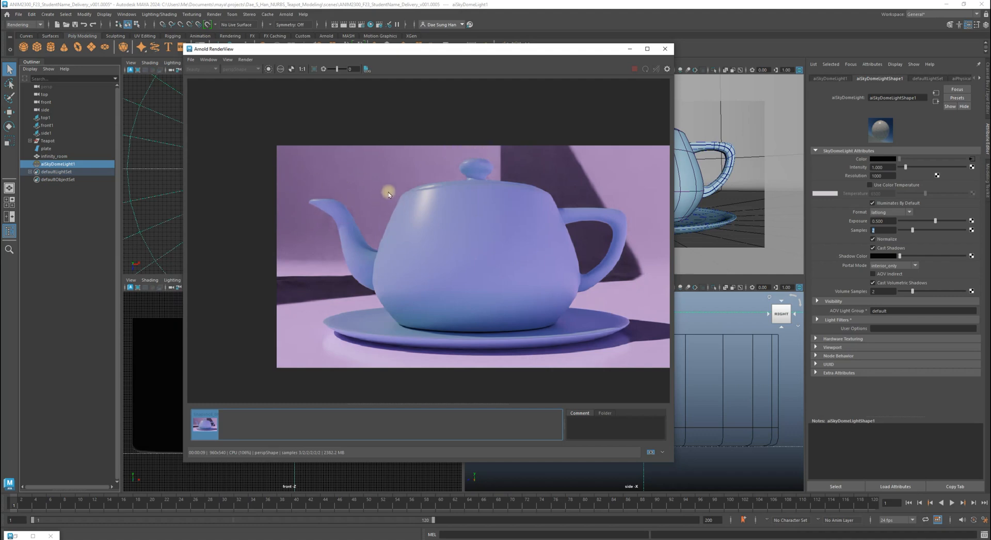
left_click(209, 424)
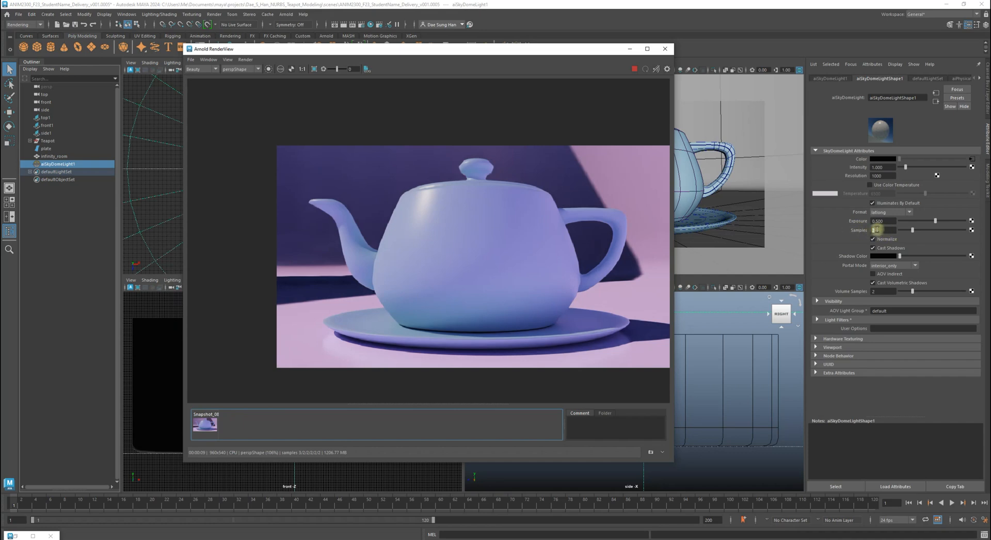
left_click_drag(877, 229, 864, 230)
left_click(61, 165)
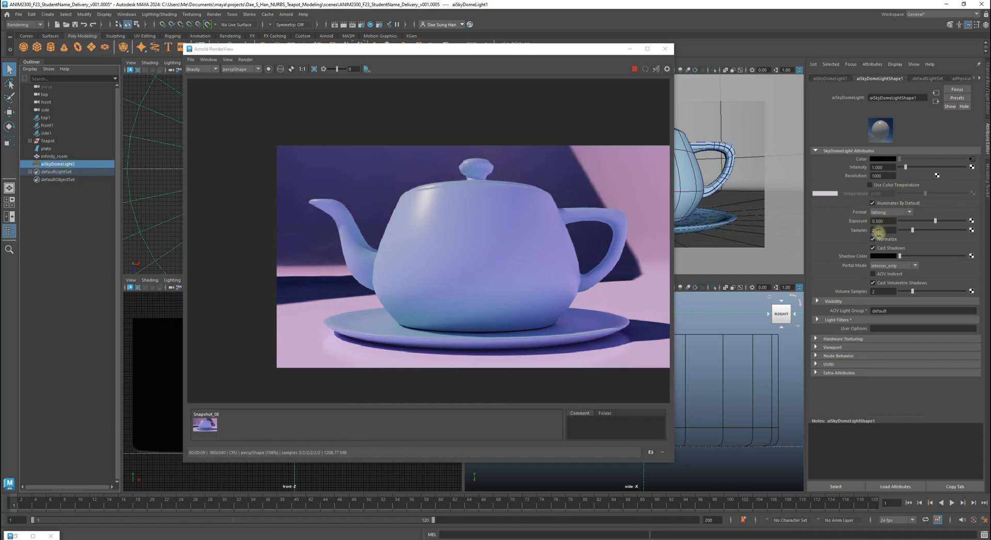
left_click_drag(885, 231, 845, 228)
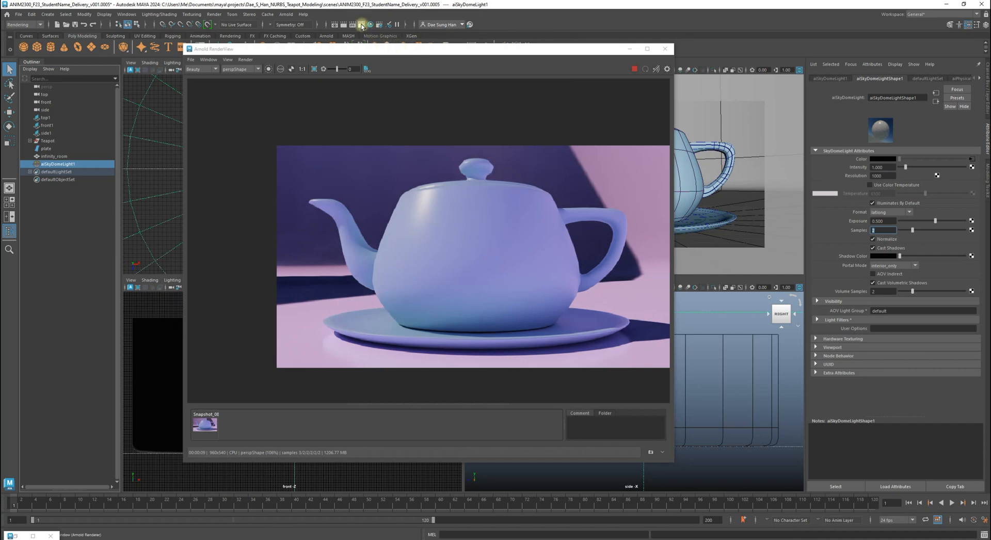
Open the Render Settings with the Arnold sampling options and place the window over the edge of the Arnold RenderView
left_click(362, 26)
left_click_drag(716, 105, 759, 83)
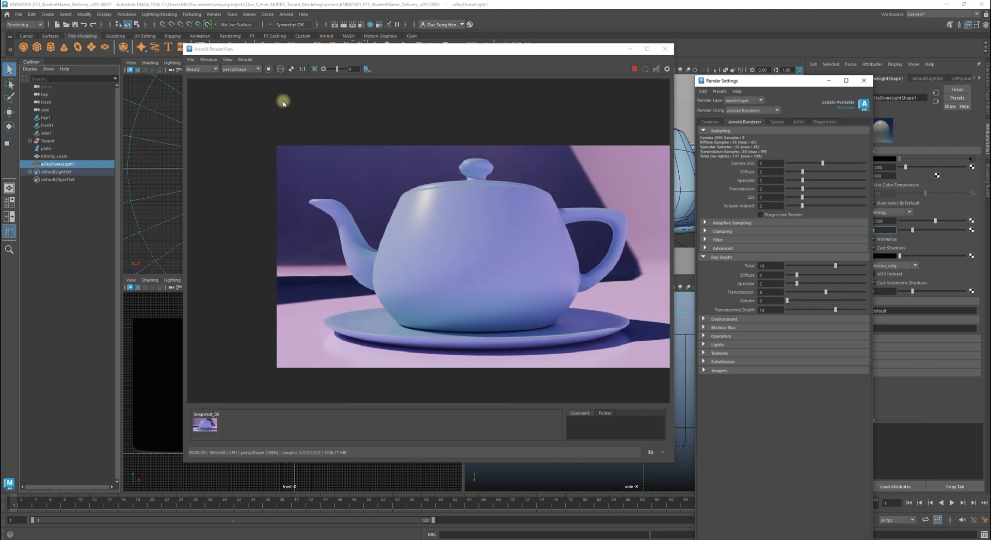
left_click(301, 70)
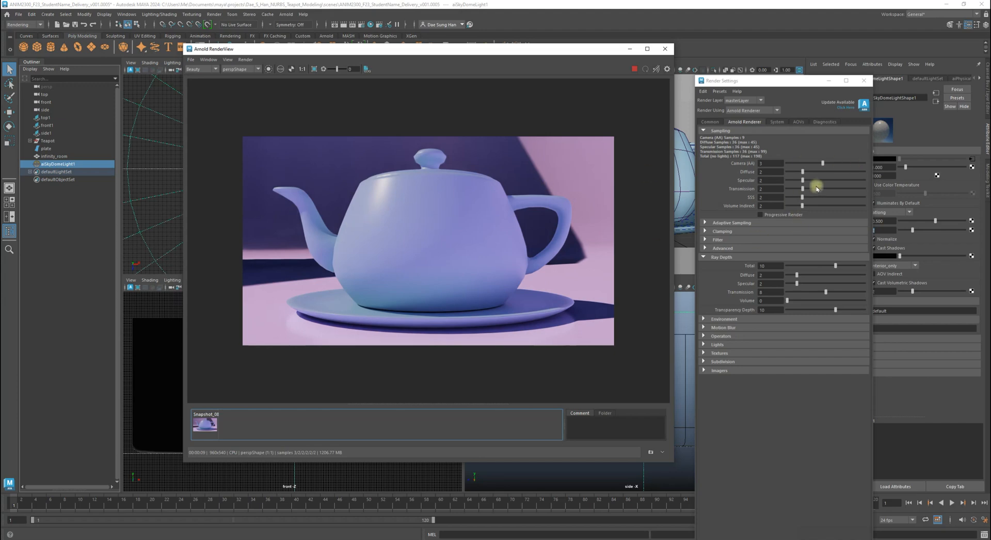
right_click_drag(307, 210, 525, 250, "alt")
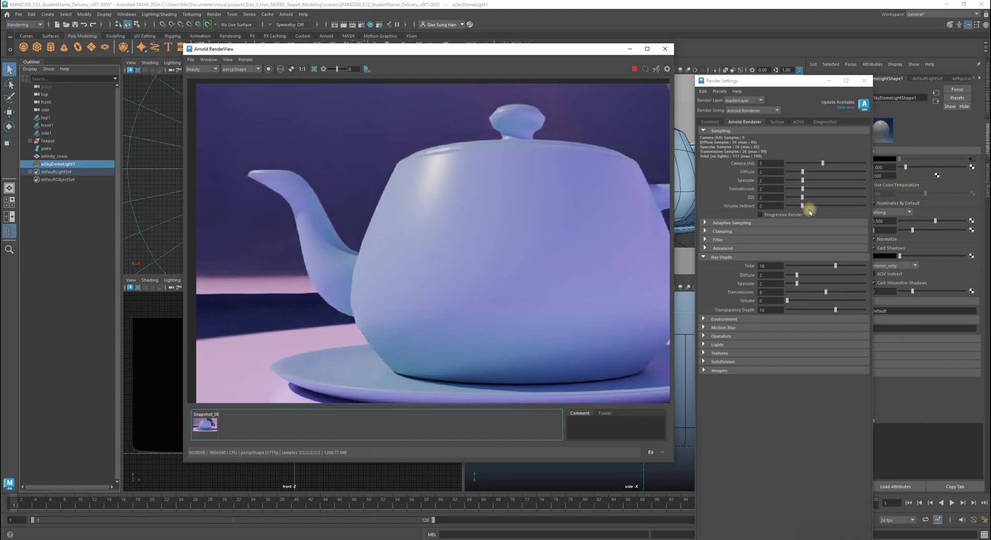
left_click_drag(785, 81, 637, 91)
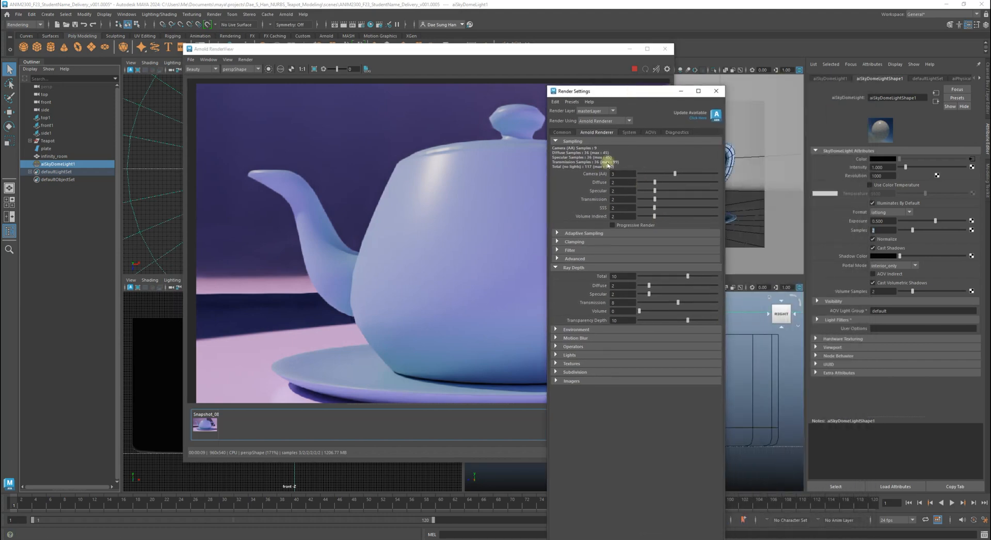
Enter 2 as the sky dome light's samples value
left_click(617, 173)
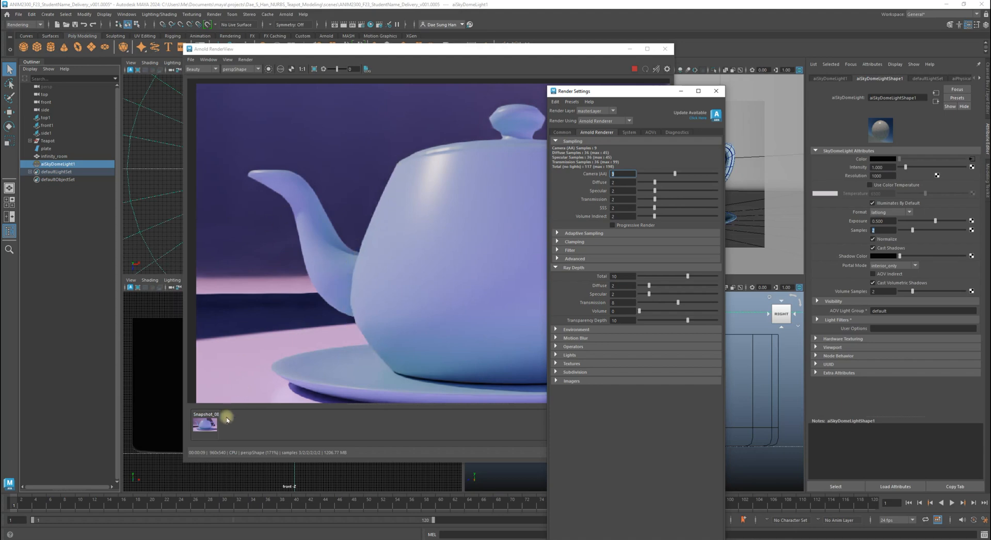
left_click(889, 230)
type("2")
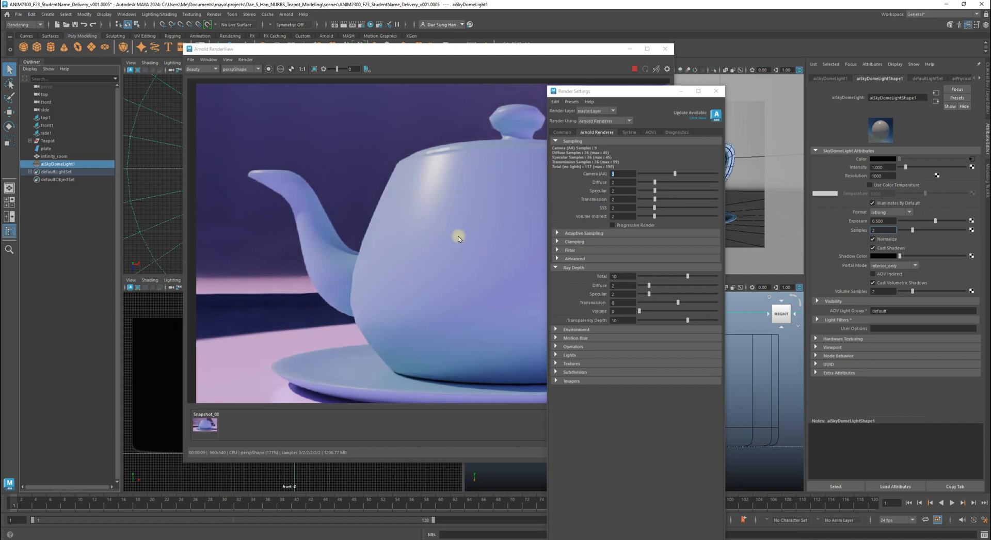
Arrange the Render Settings and Arnold RenderView windows apart and show the stored snapshot at its real size
left_click_drag(612, 97, 736, 84)
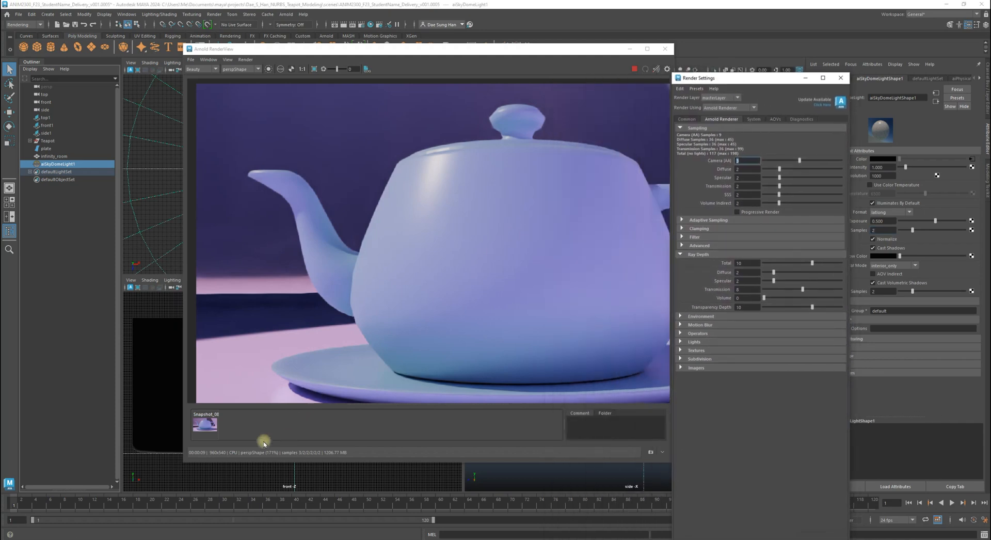
left_click(261, 433)
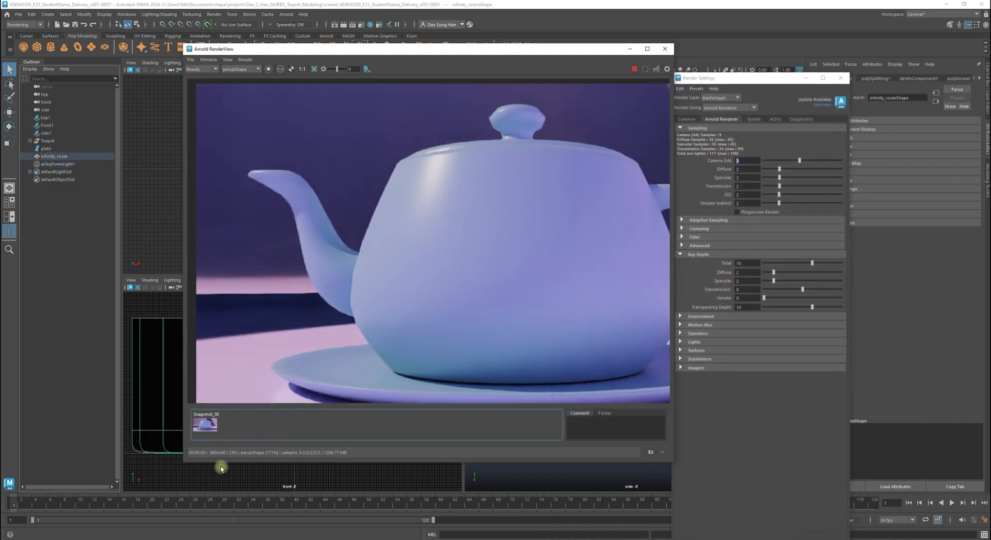
left_click(205, 424)
left_click_drag(436, 50, 341, 69)
left_click(205, 88)
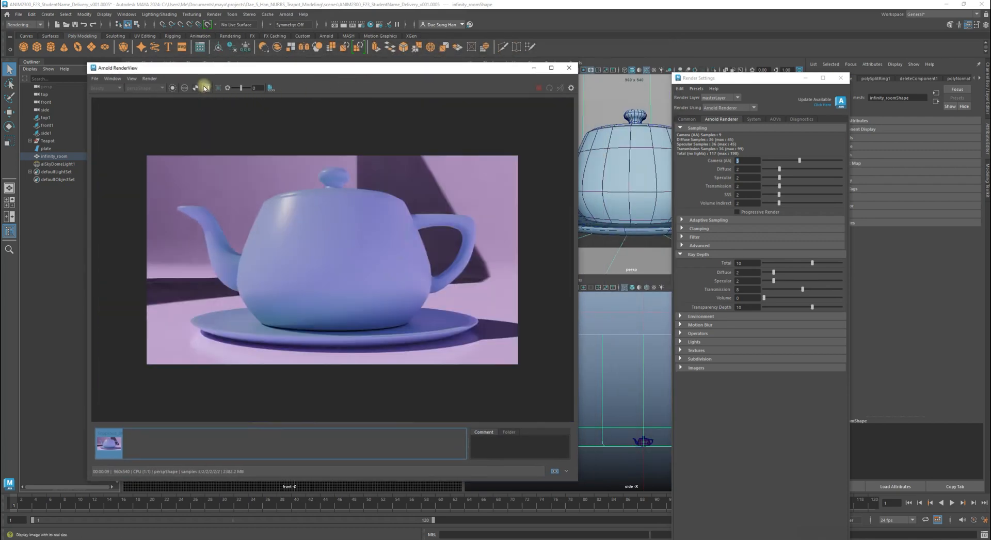
Store the current render as a second snapshot and compare it with the earlier one
left_click(113, 446)
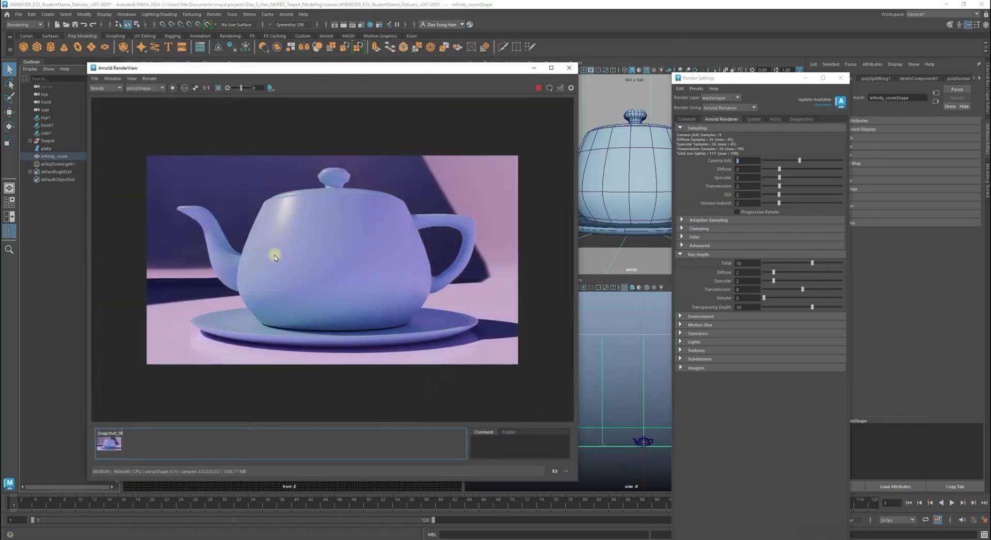
left_click(555, 471)
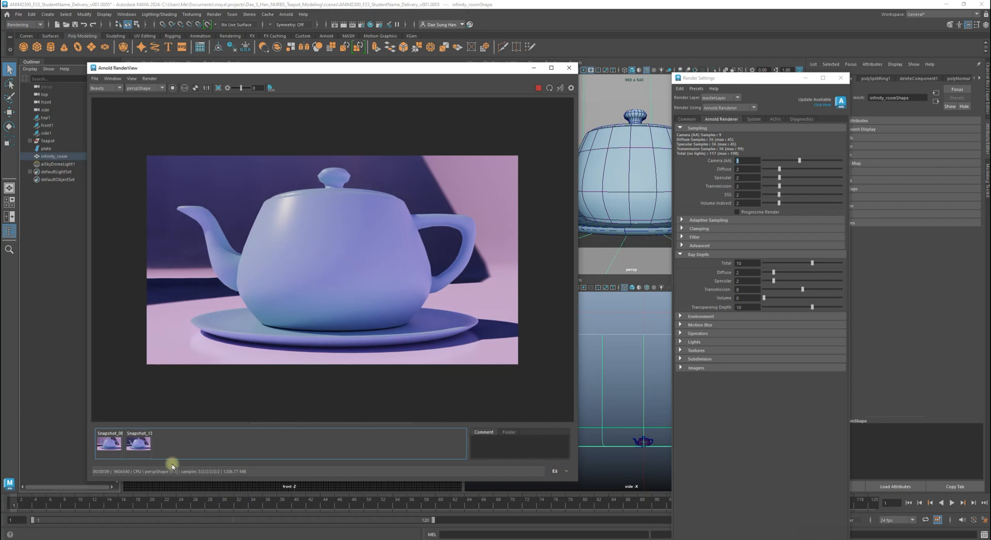
left_click(107, 443)
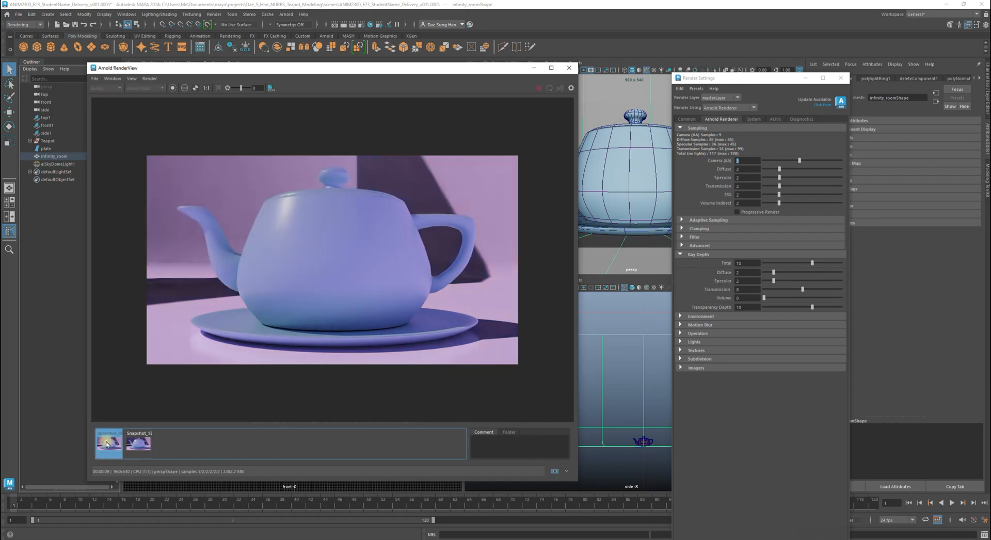
left_click(138, 443)
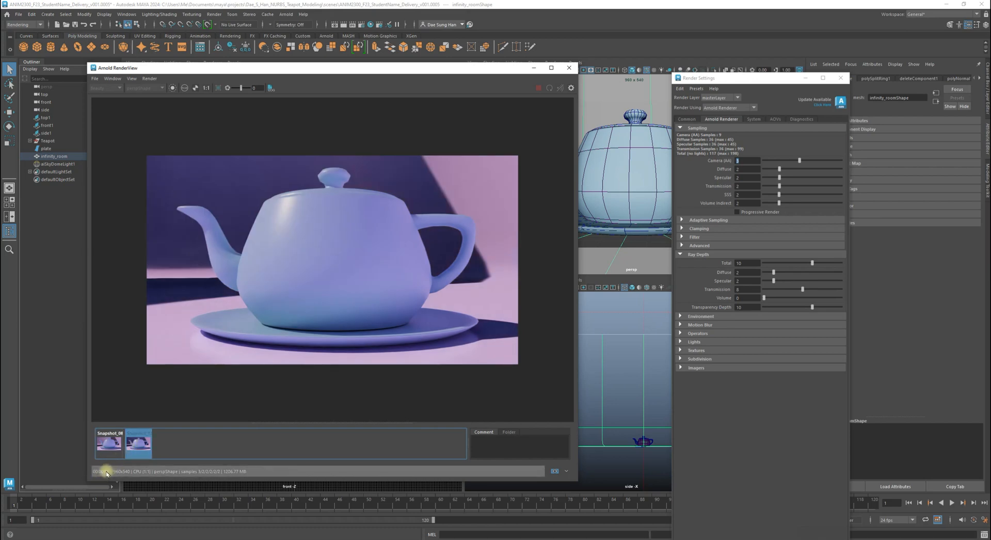
left_click(109, 443)
left_click(139, 443)
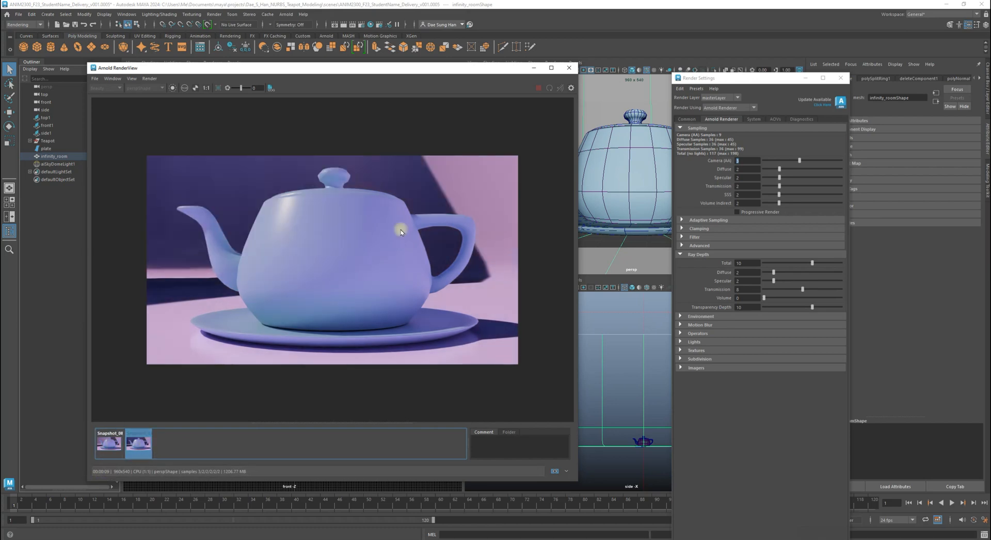
Return the Arnold RenderView to the live render, then reopen the Render Settings and place the window over the RenderView's edge
left_click_drag(767, 84, 572, 184)
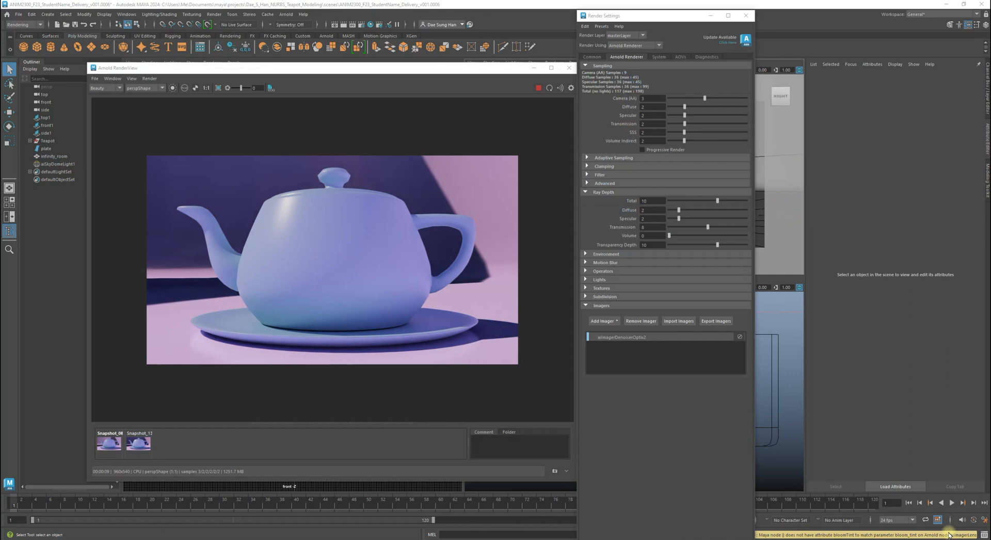
left_click(364, 456)
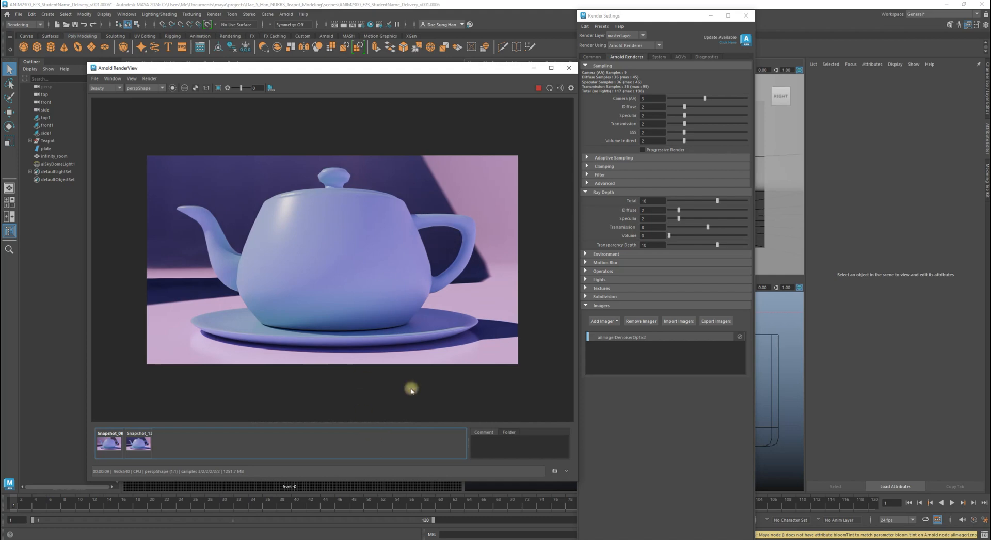
left_click(618, 16)
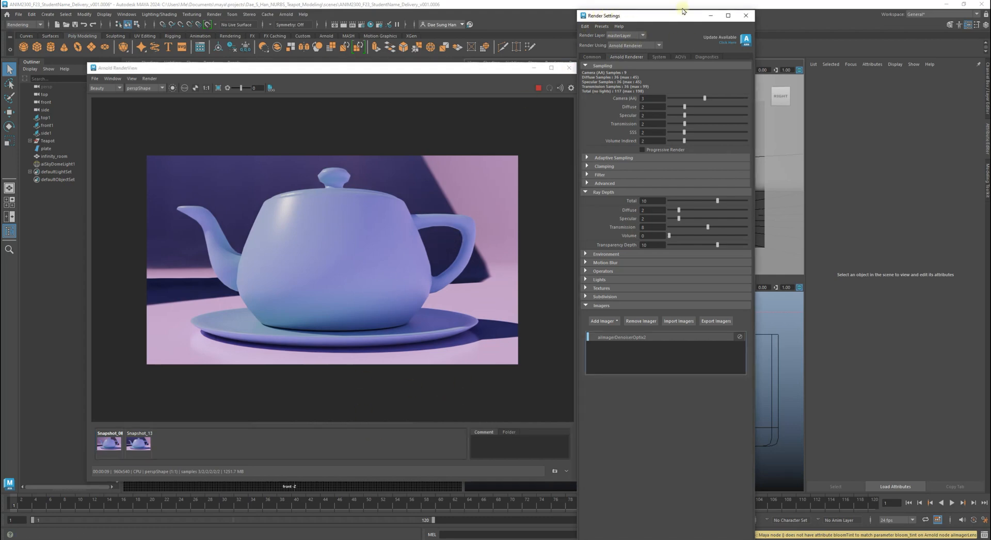
left_click(747, 16)
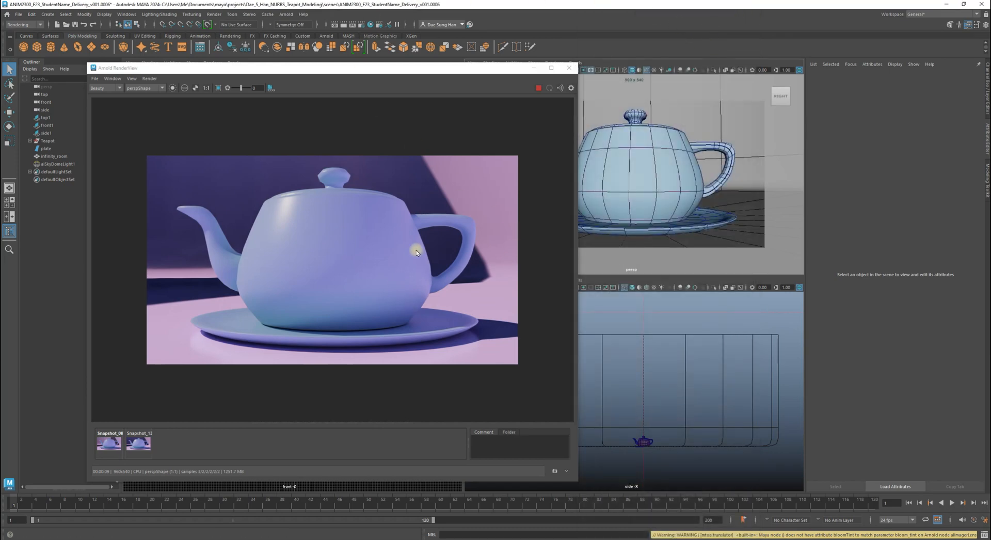
left_click(362, 24)
left_click_drag(629, 12, 533, 54)
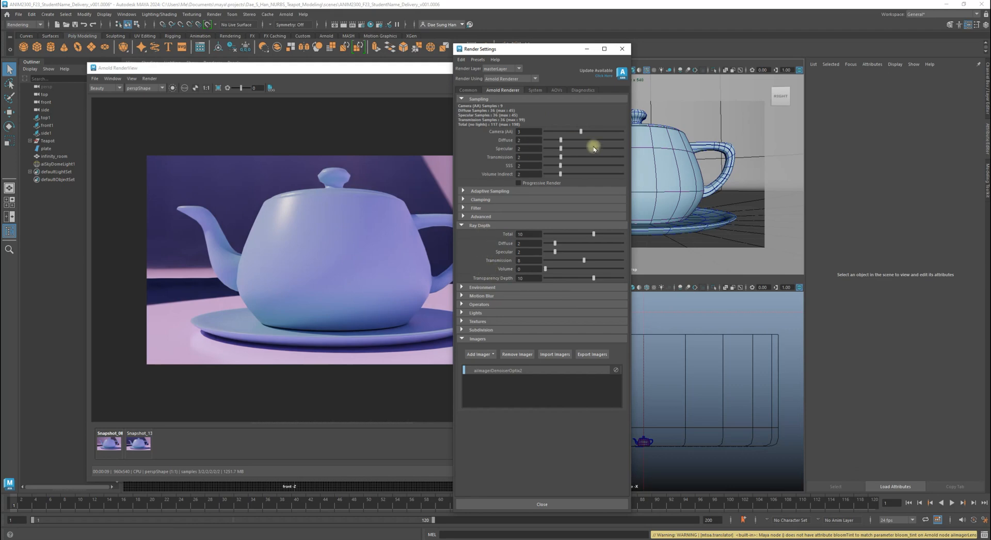
Collapse the Ray Depth, Imagers and Sampling sections of the Arnold Renderer settings and glance at the Common settings
left_click(518, 226)
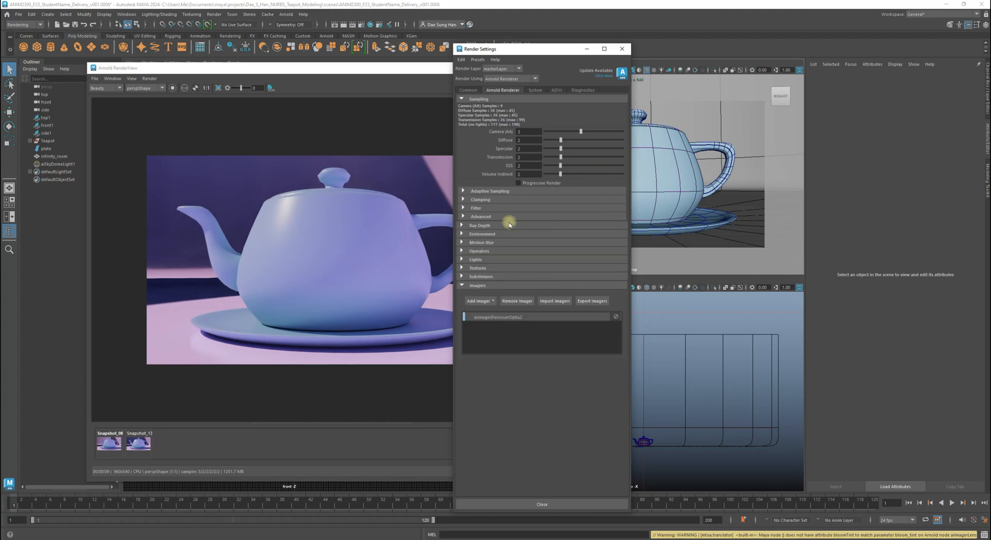
left_click(494, 285)
left_click(485, 99)
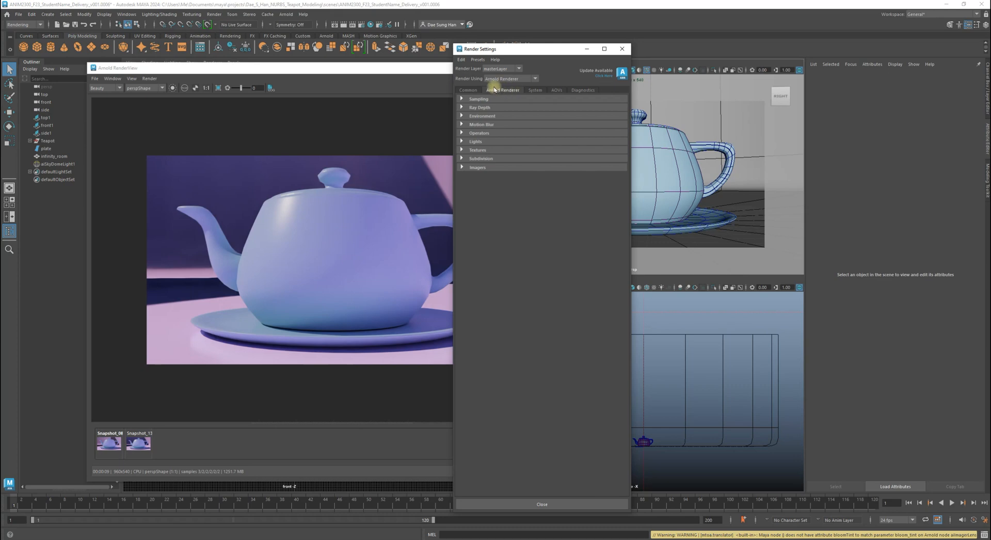
left_click(469, 90)
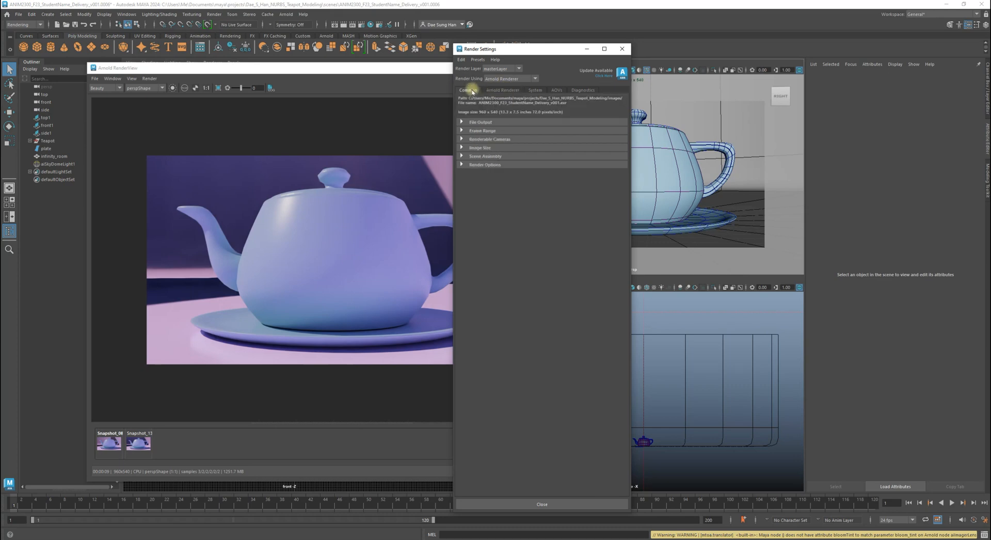
left_click(500, 91)
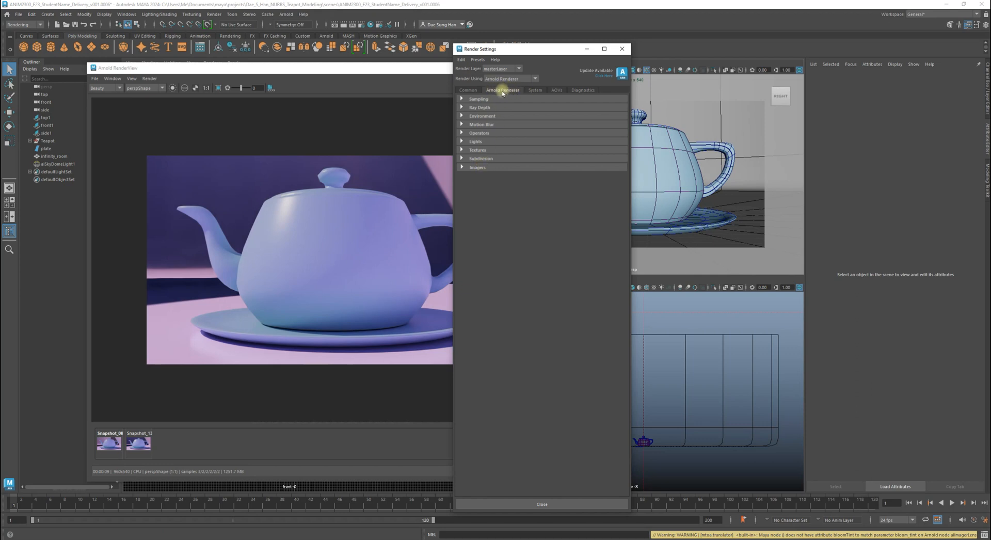
Add a Lens Effects imager to the Arnold Renderer's Imagers list
left_click(477, 167)
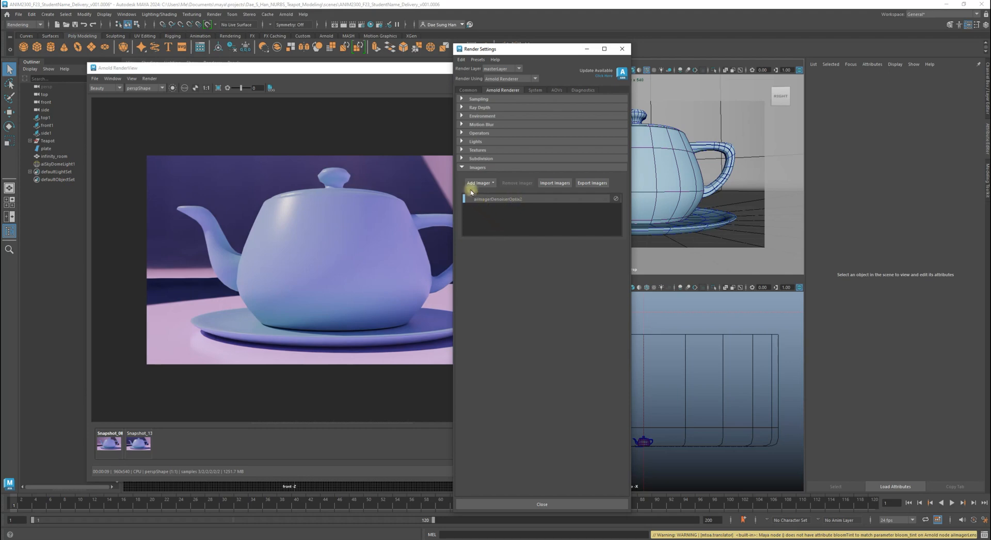
left_click(485, 183)
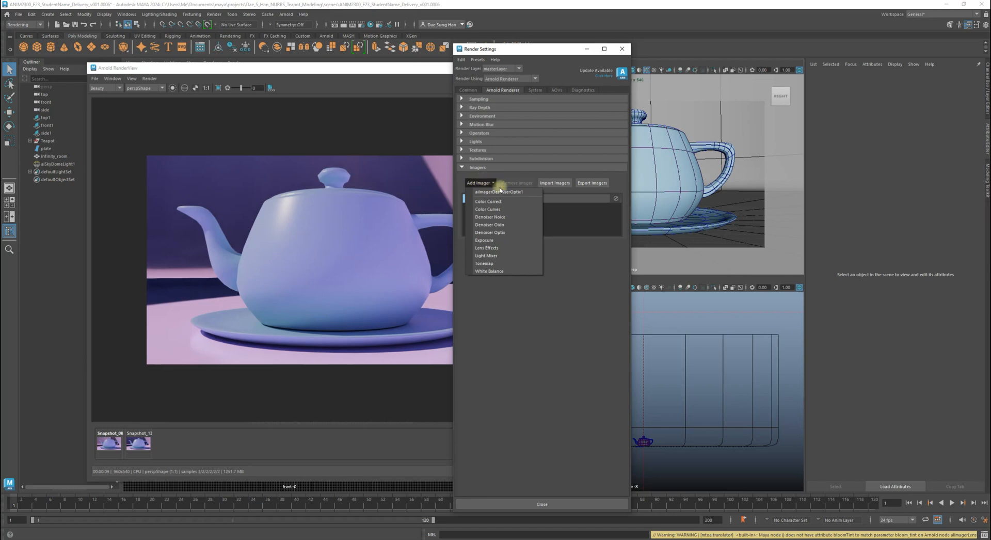
left_click(490, 248)
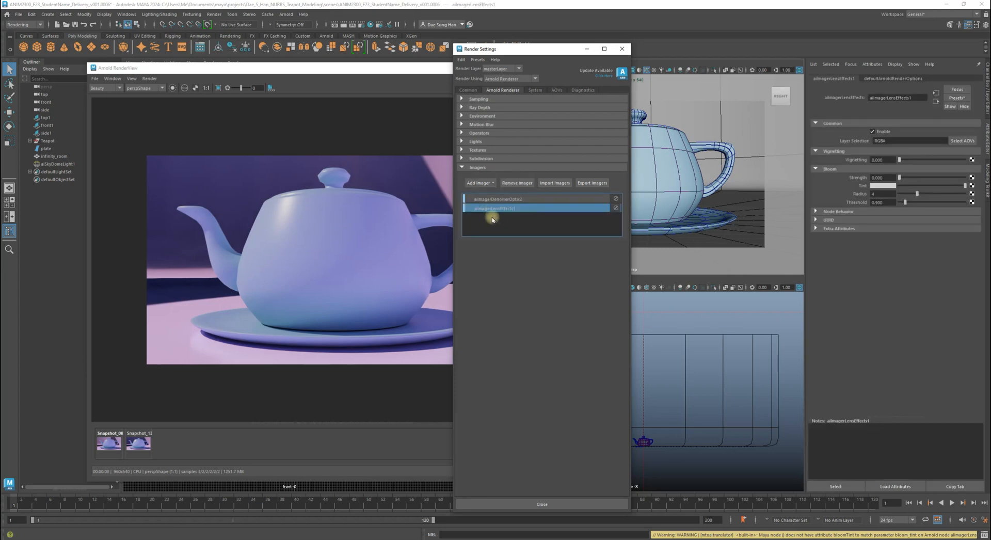
Review the attributes of the OptiX denoiser and Lens Effects imagers and the list of available imager types
left_click(504, 199)
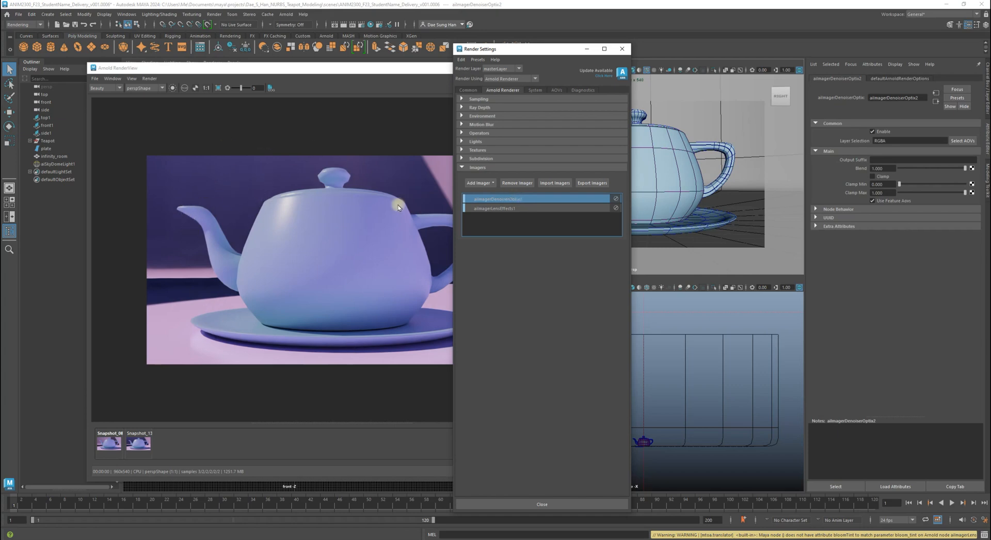
left_click_drag(504, 51, 571, 51)
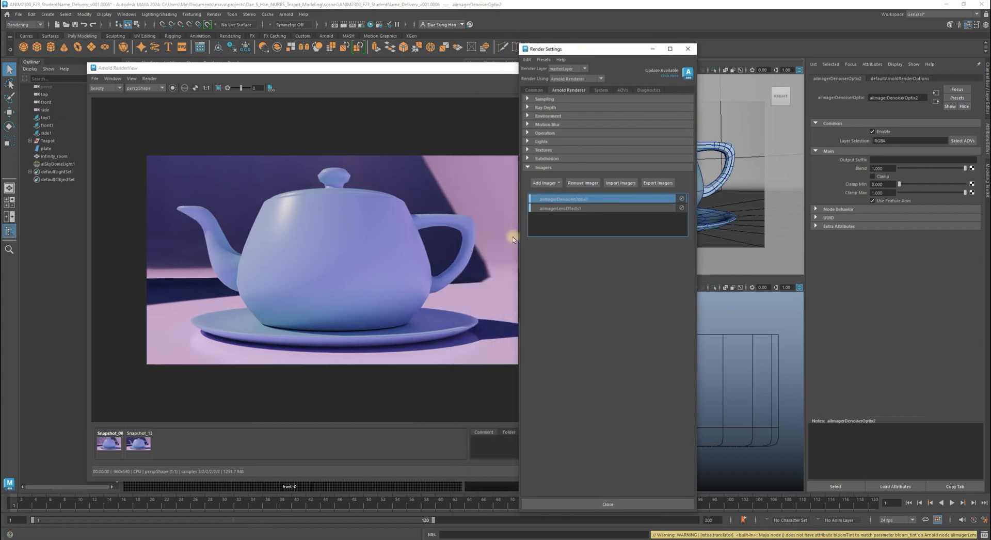
left_click(572, 208)
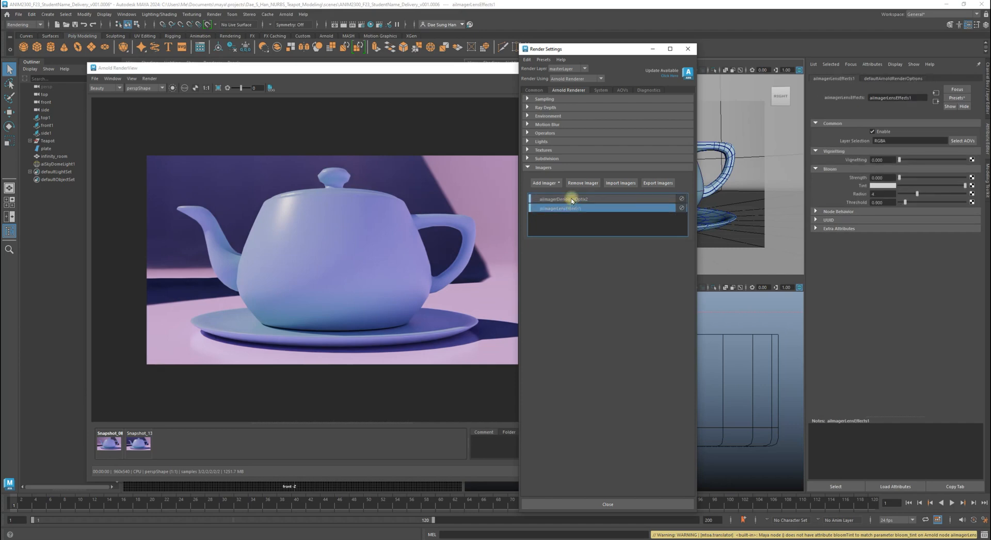
left_click(573, 200)
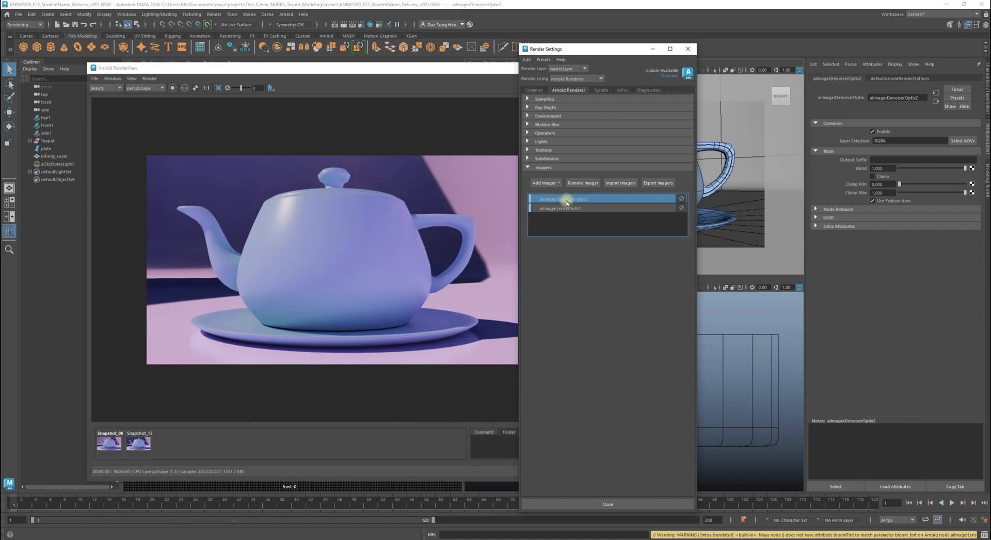
left_click(564, 208)
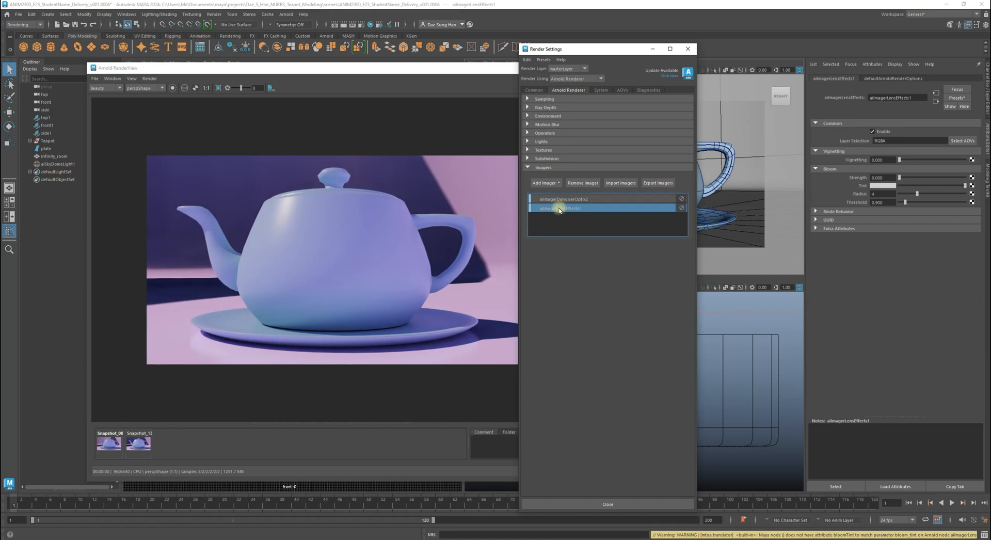
left_click(544, 181)
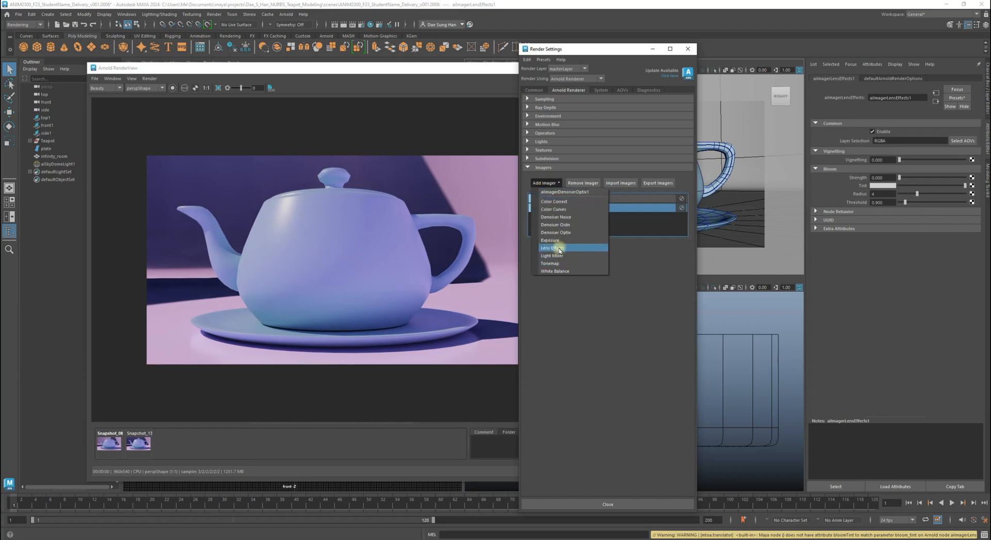
left_click(652, 269)
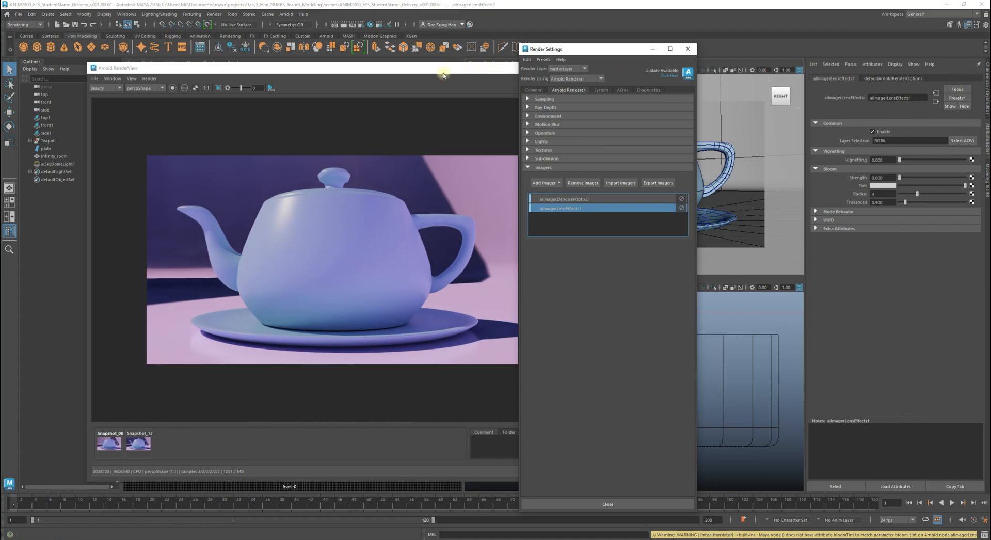
Arrange the Arnold RenderView and Render Settings side by side, show the second snapshot and bring up the Lens Effects attributes
left_click_drag(469, 64, 411, 64)
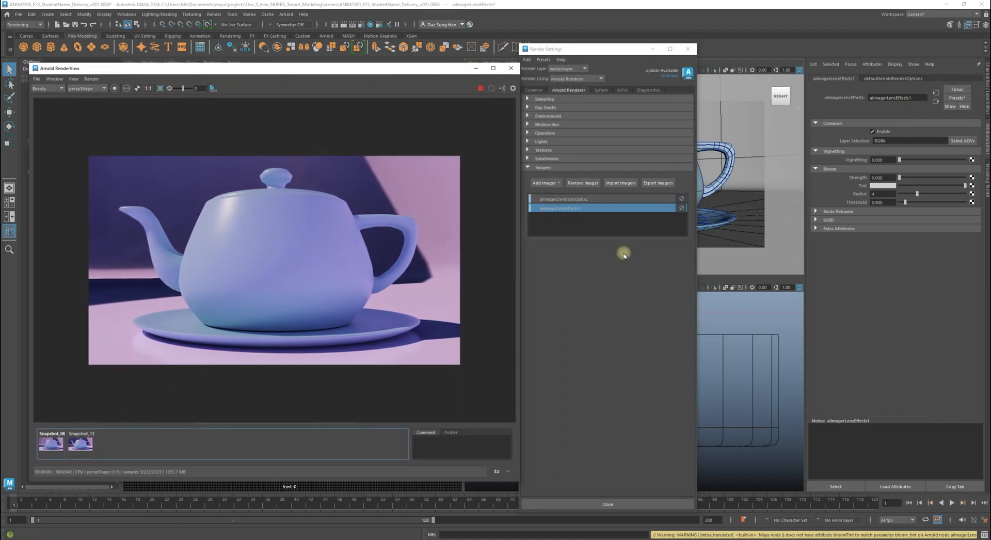
left_click_drag(563, 52, 598, 45)
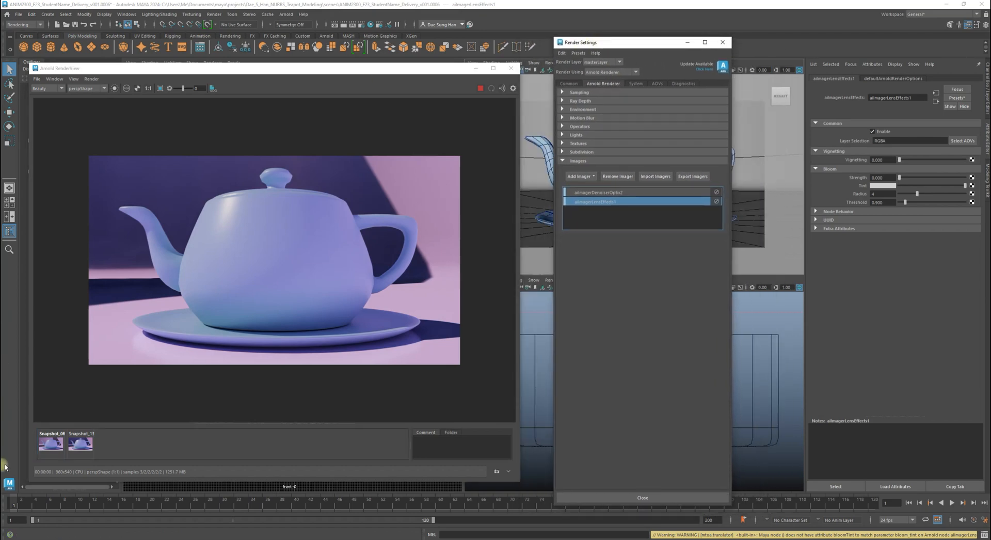
left_click(85, 447)
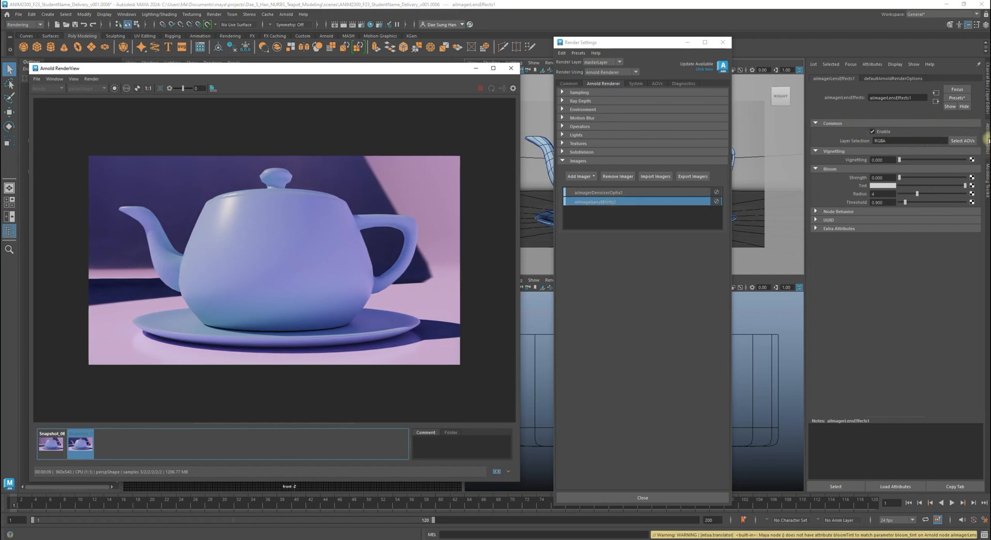
left_click(988, 111)
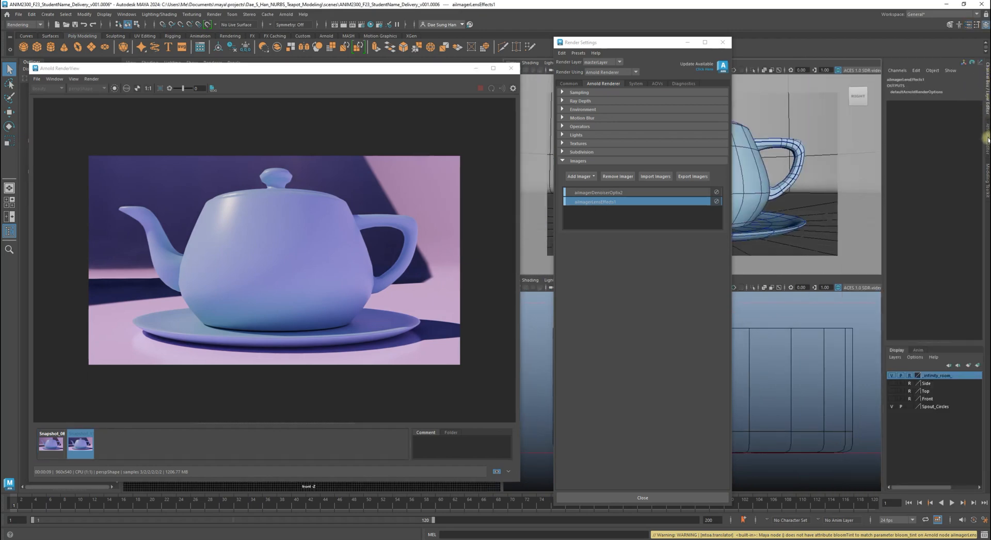
left_click(988, 140)
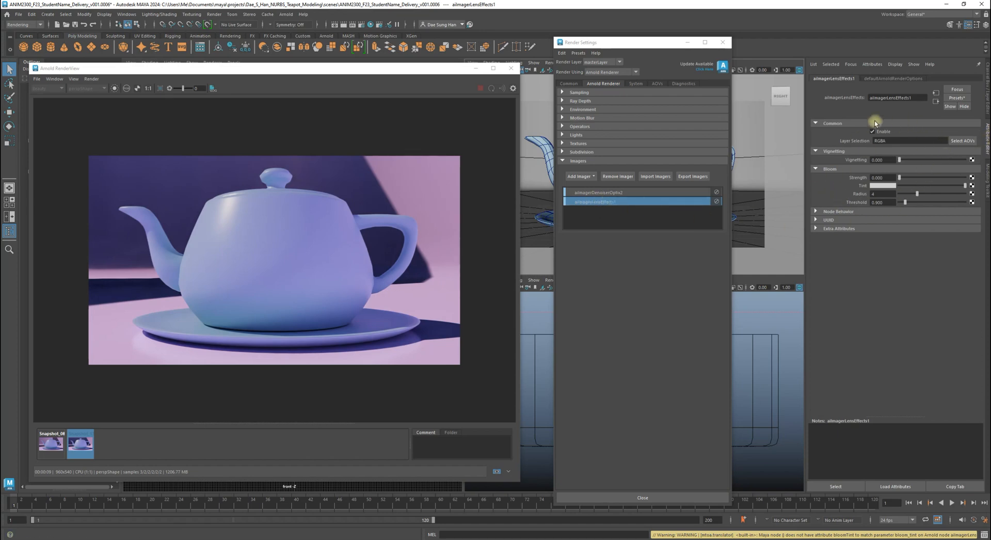
Set the Lens Effects imager's bloom strength to 3
double_click(879, 177)
left_click_drag(901, 178, 911, 179)
double_click(878, 178)
type("3")
key("Return")
left_click_drag(421, 68, 435, 65)
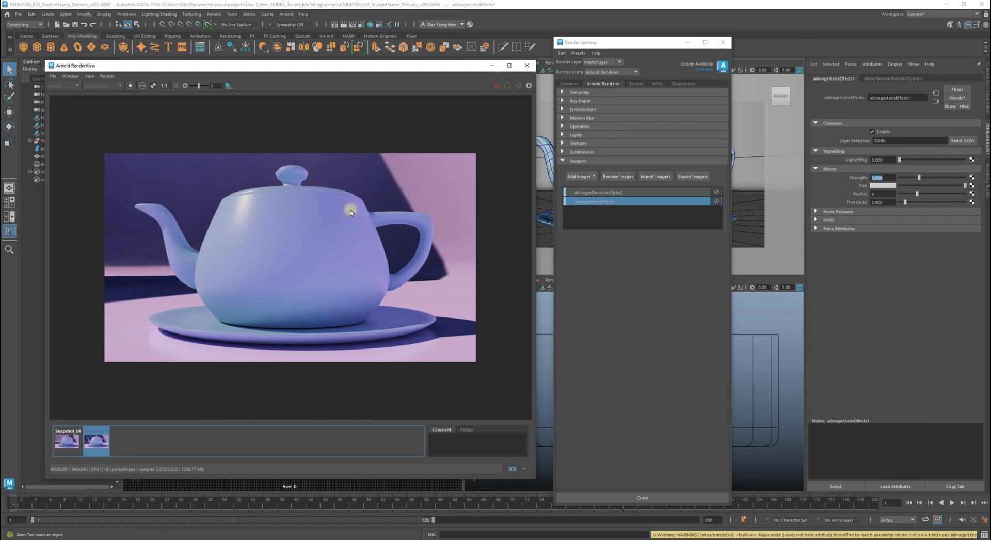
Compare the highlight on the teapot between the live render with bloom and the second snapshot at real size
left_click(108, 77)
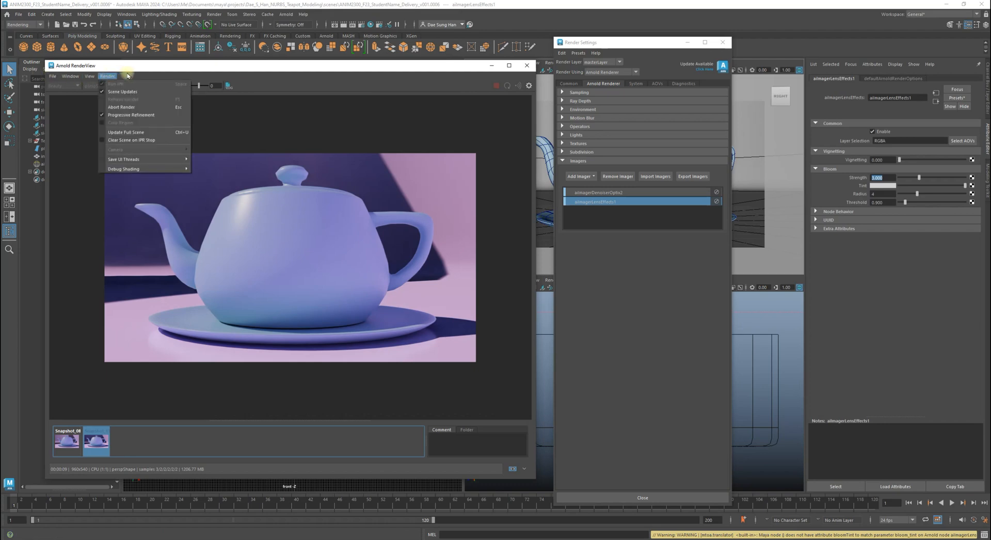
left_click(188, 72)
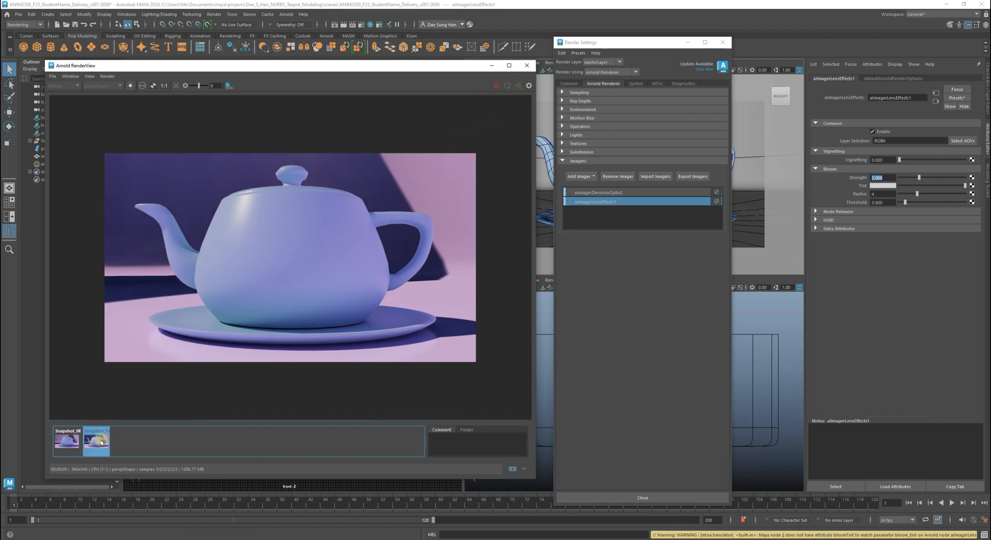
left_click(101, 442)
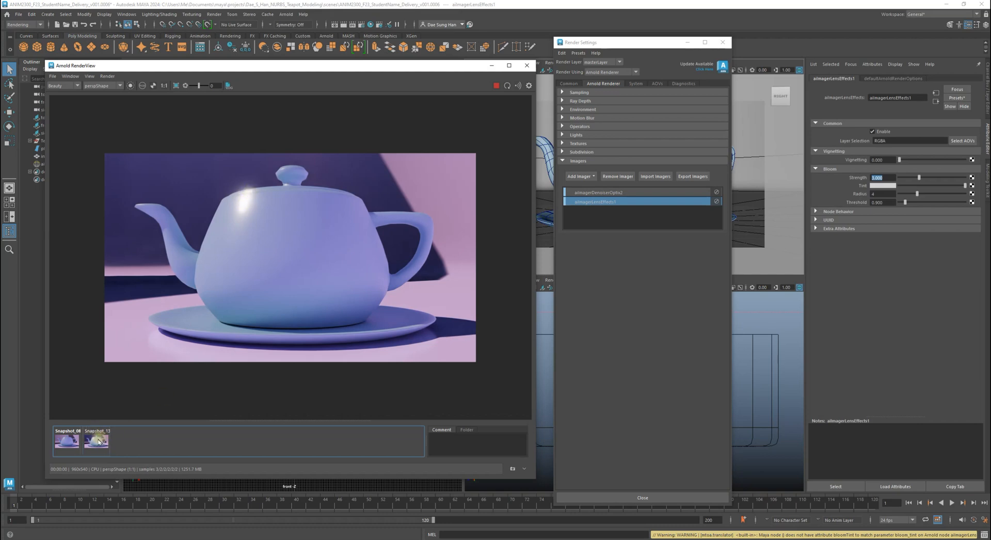
left_click(99, 442)
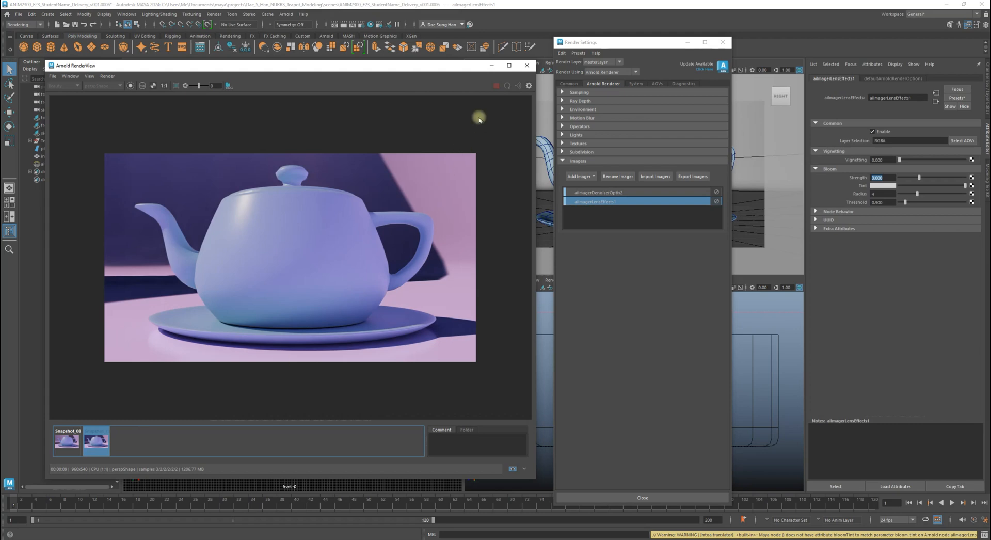
left_click(99, 440)
right_click_drag(280, 261, 340, 266, "alt")
left_click(163, 86)
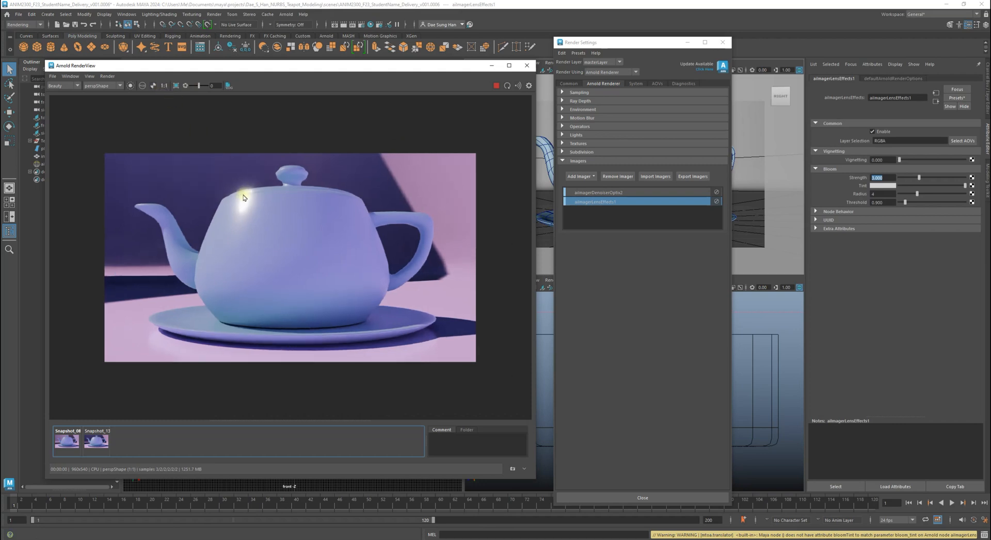
left_click(94, 441)
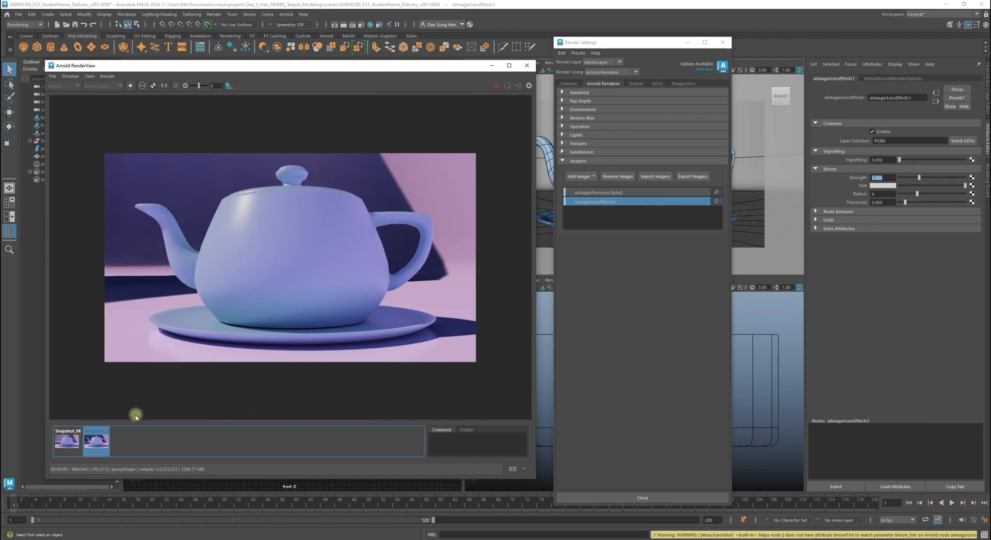
left_click(96, 441)
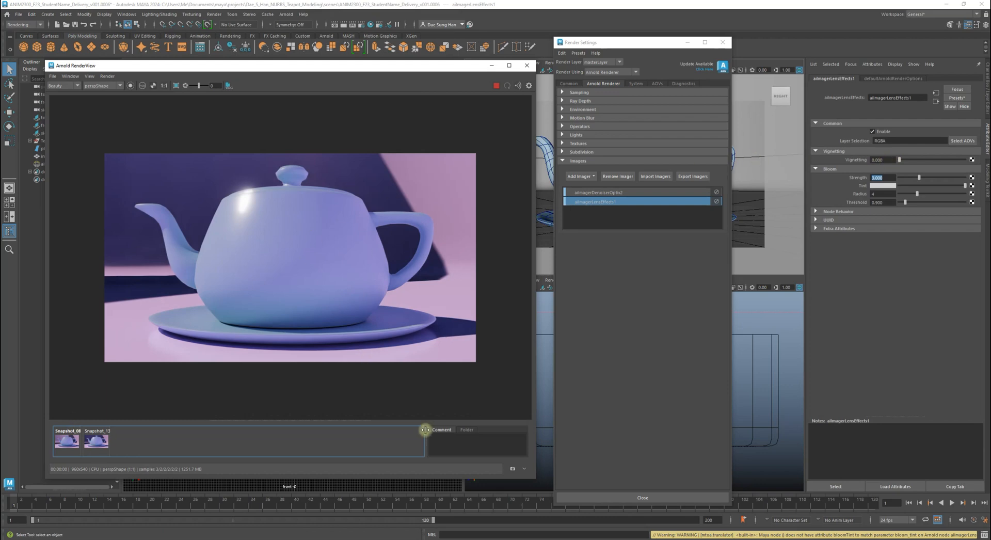
Store the bloom render as a third snapshot, compare it with the earlier ones and return to the live render
left_click(512, 470)
left_click(75, 441)
left_click(97, 439)
left_click(127, 441)
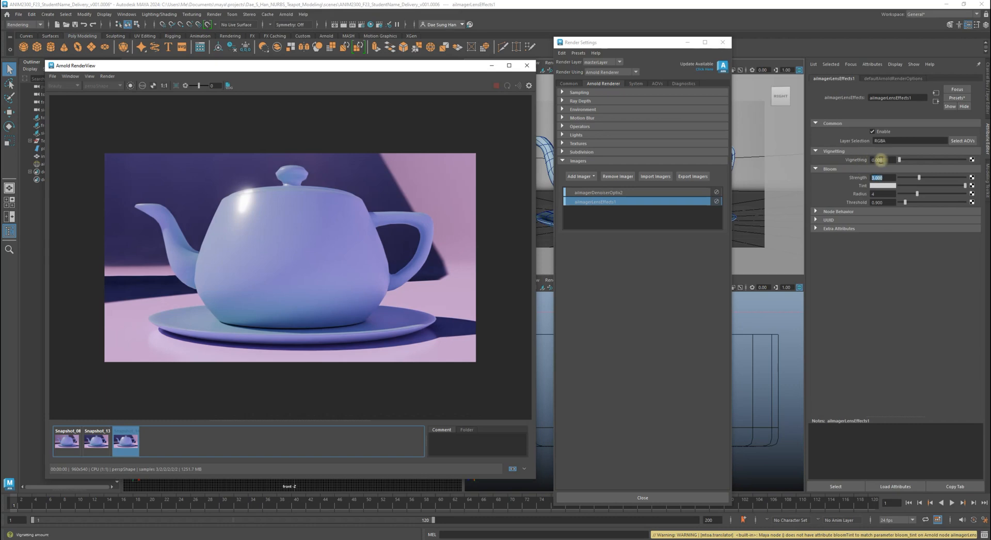
left_click(889, 160)
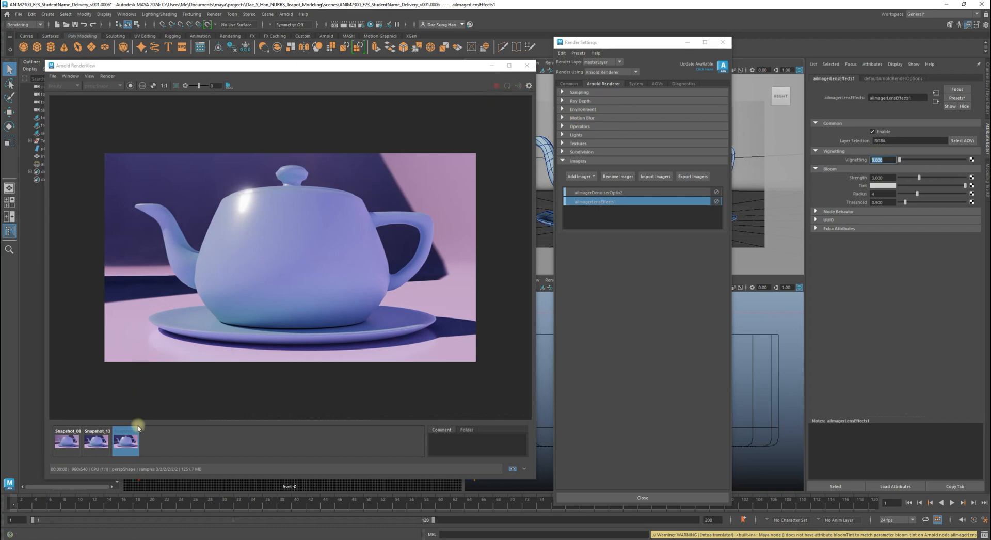
left_click(129, 440)
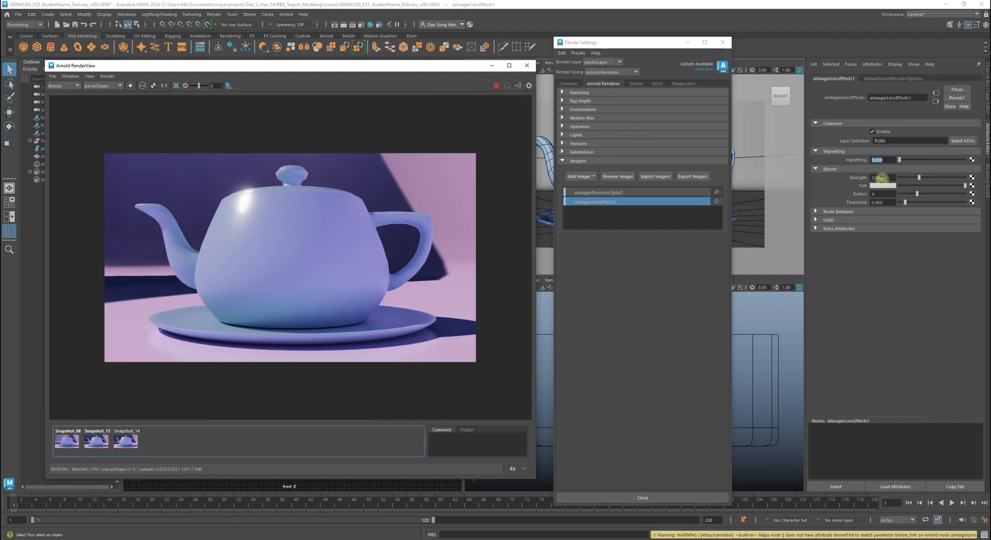
Try a Lens Effects vignetting of 1 and compare the live render with the third snapshot
left_click_drag(892, 161, 847, 157)
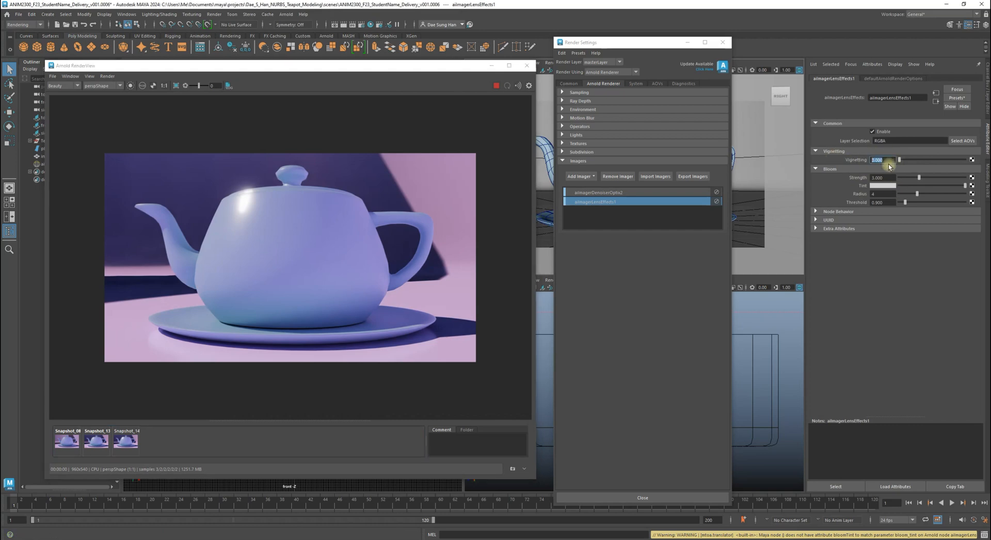
type("1")
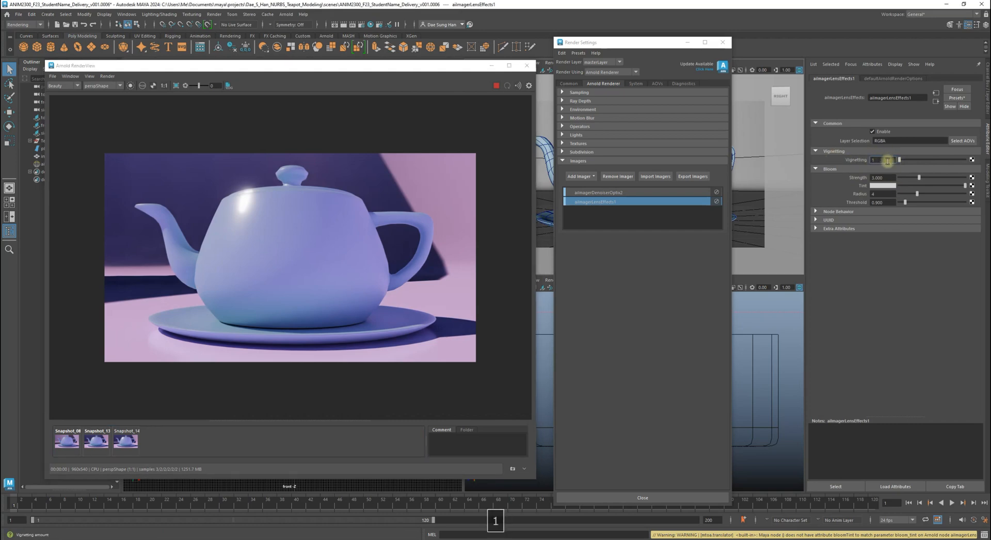
key("Return")
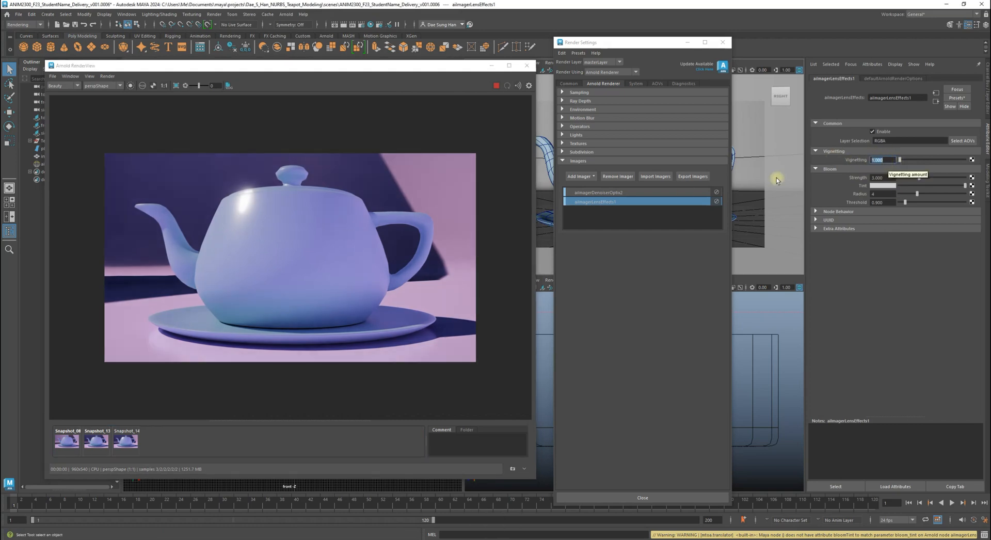
left_click(126, 442)
left_click(126, 443)
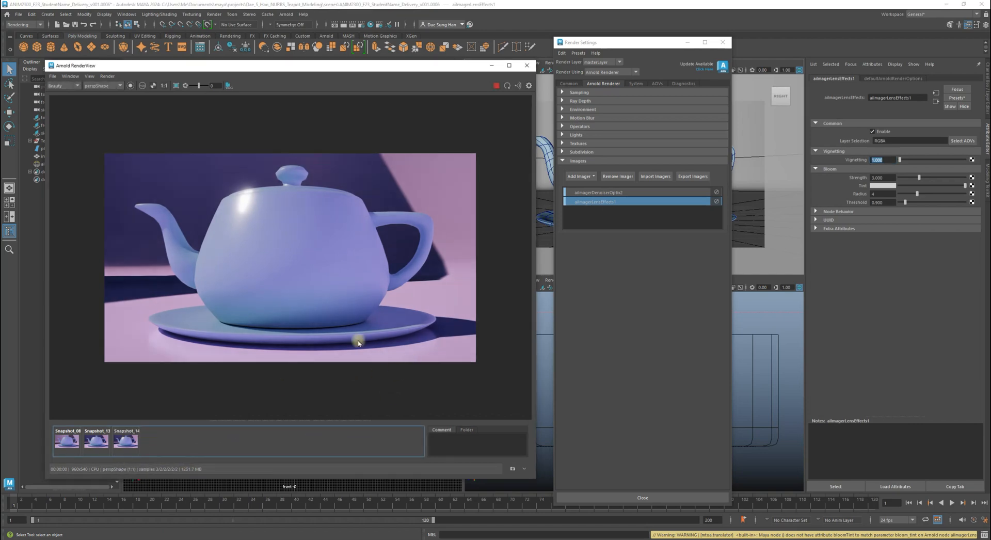
left_click(125, 442)
left_click(125, 442)
Try stronger Lens Effects vignetting on the teapot render, first at 1.5 and finally at 2
left_click(886, 160)
type("1.5")
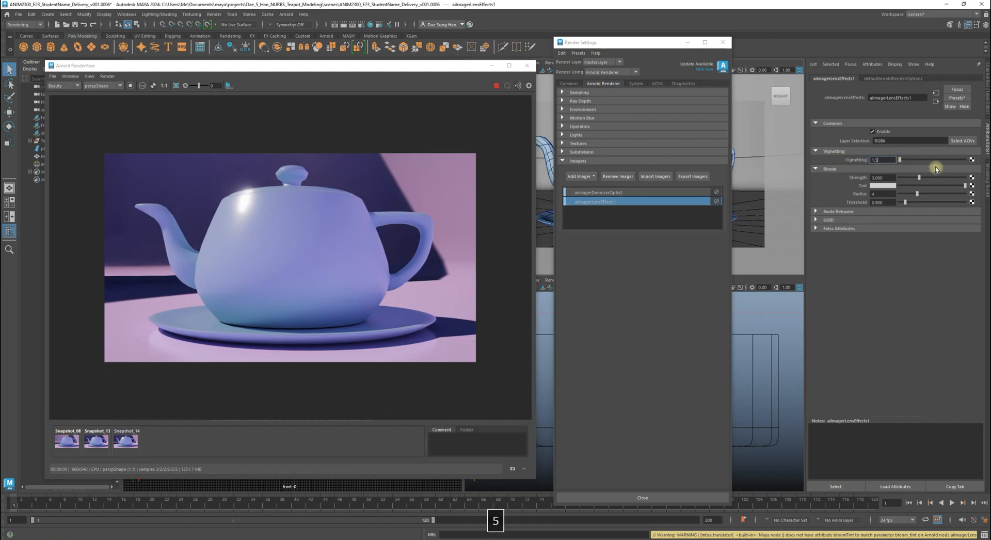
key("Return")
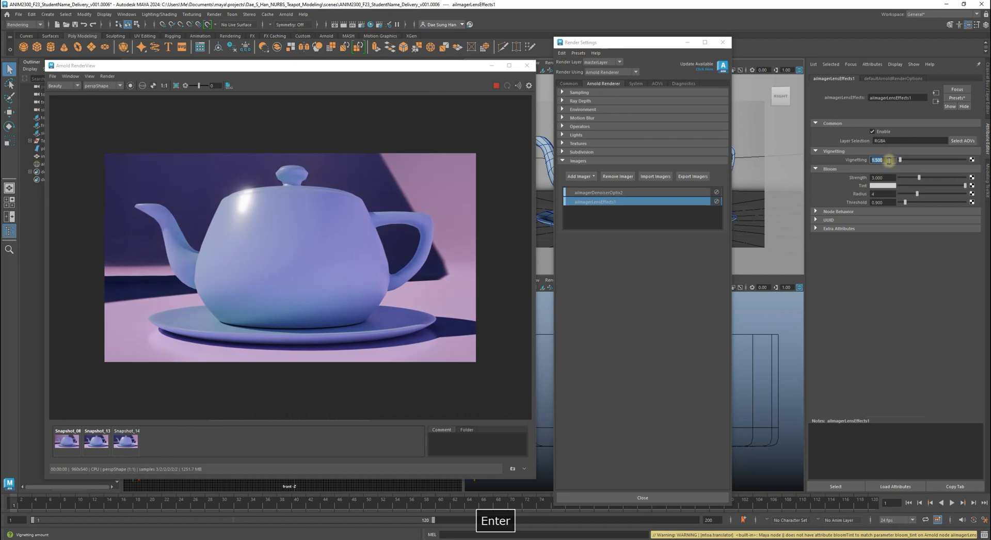
type("2")
key("Return")
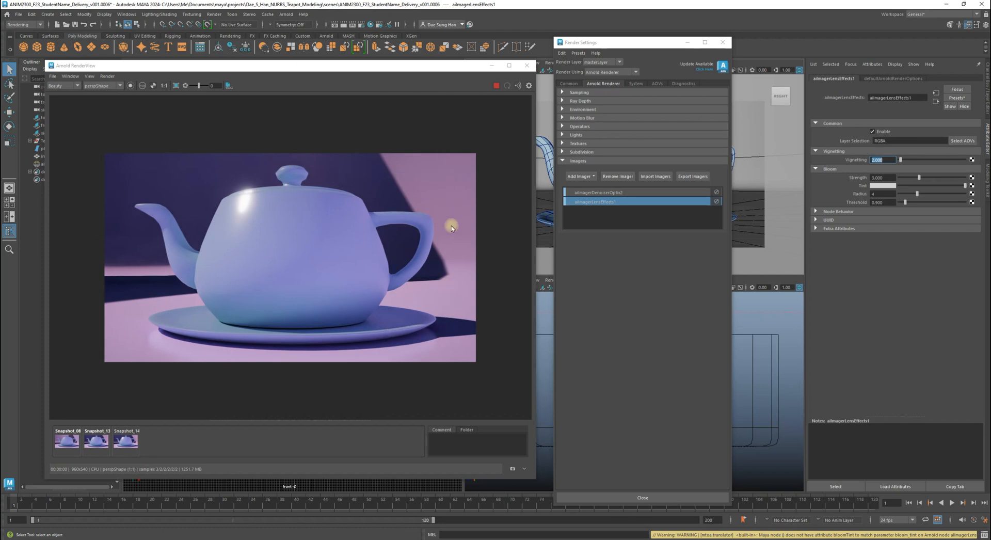
Switch repeatedly between the third snapshot and the live render to examine how vignetting darkens the image edges
left_click(126, 440)
left_click(128, 438)
left_click(127, 438)
left_click(127, 438)
left_click(128, 437)
left_click(127, 439)
left_click(126, 438)
left_click(127, 439)
left_click(126, 438)
left_click(127, 439)
Recheck Lens Effects vignetting at 1 against the third snapshot and reset the value to 0
left_click_drag(893, 161, 838, 145)
type("1")
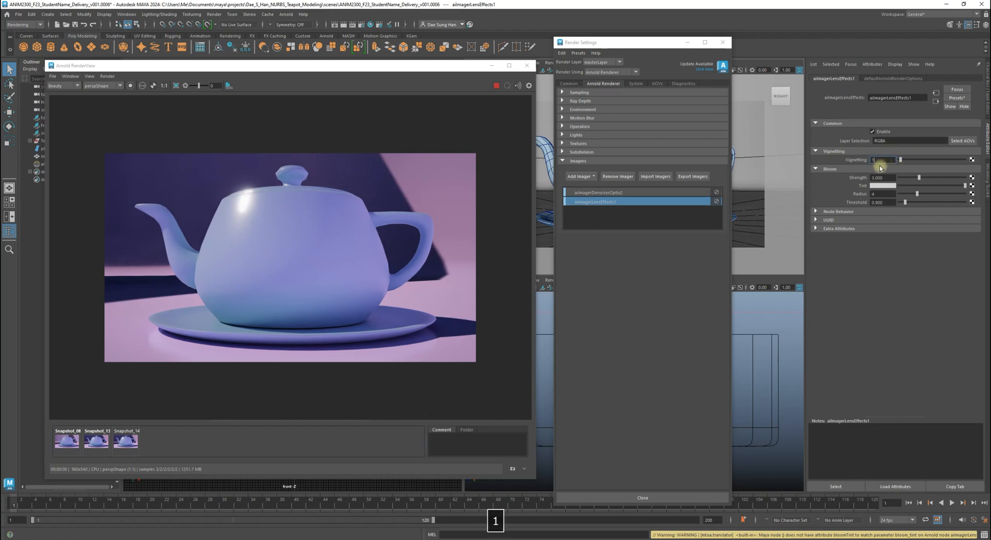
key("Return")
left_click(128, 443)
left_click(128, 443)
left_click(128, 443)
left_click(128, 443)
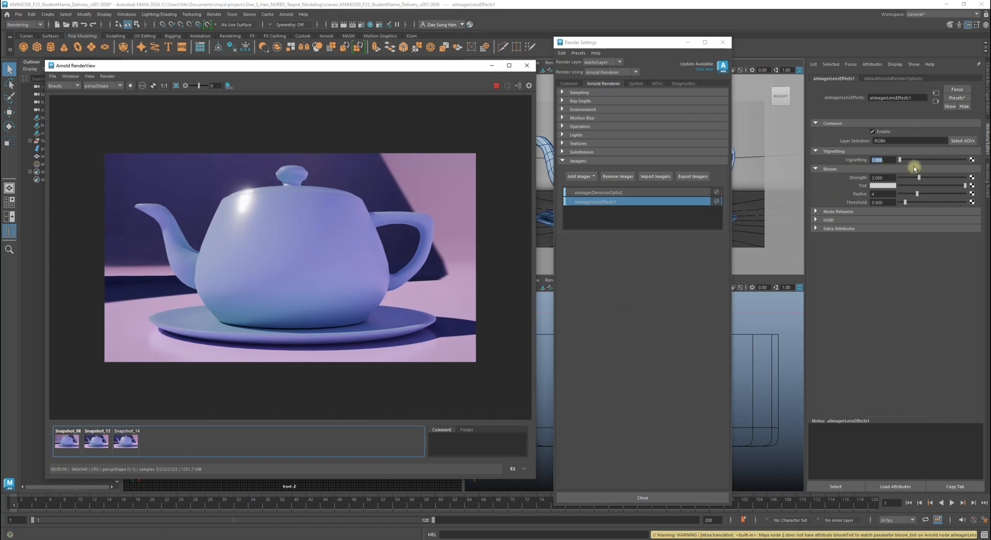
type("0")
key("Return")
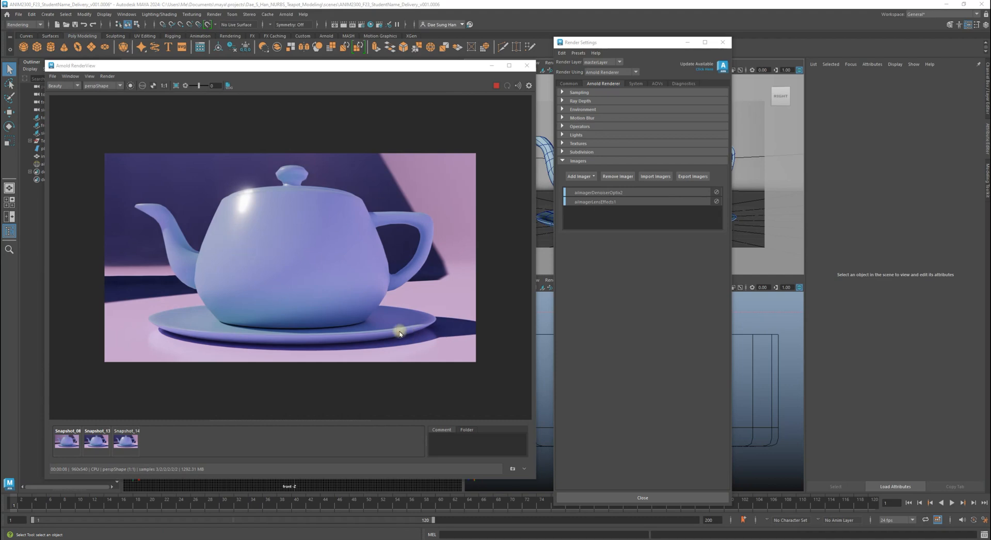
Add an Exposure imager to the Arnold imagers and set its exposure to 0.4
left_click(581, 176)
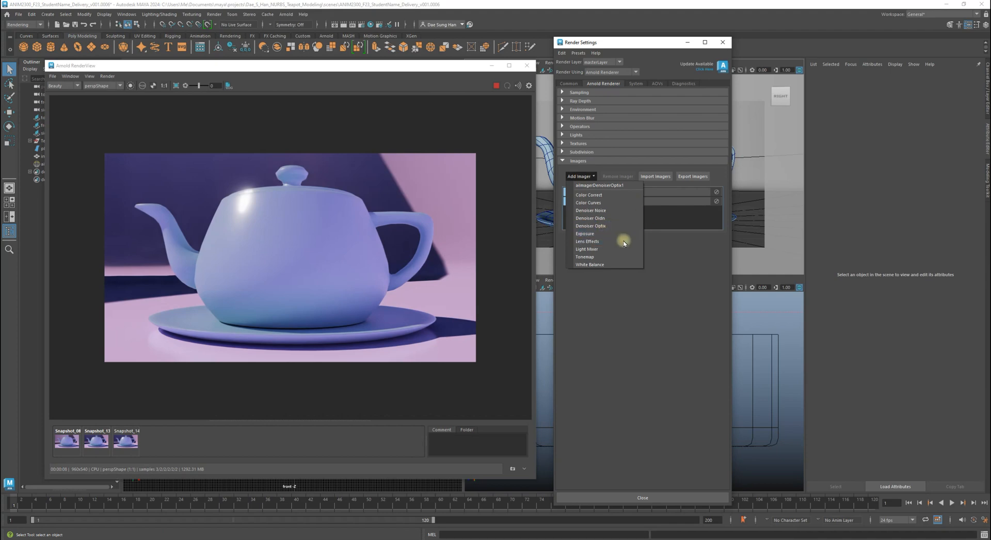
left_click(595, 235)
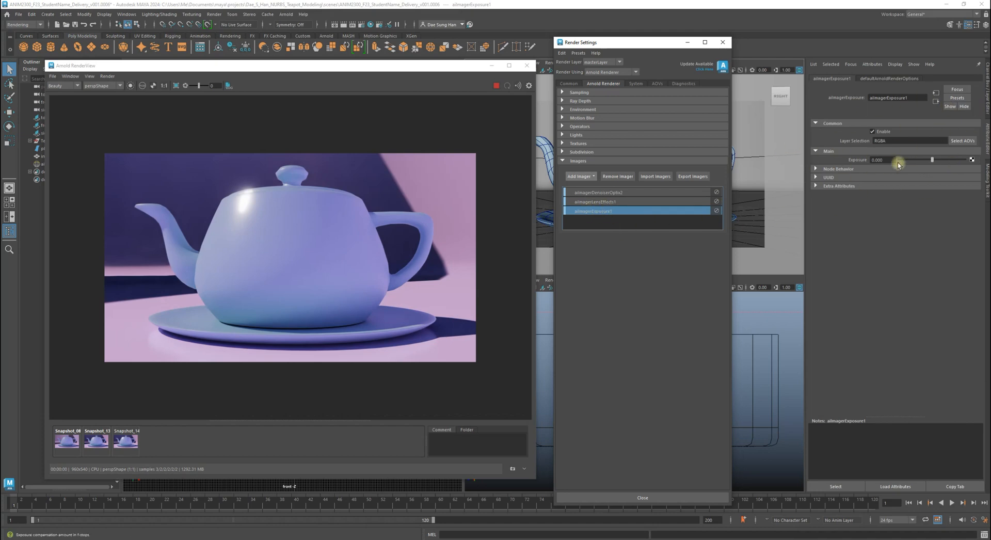
left_click_drag(933, 160, 934, 161)
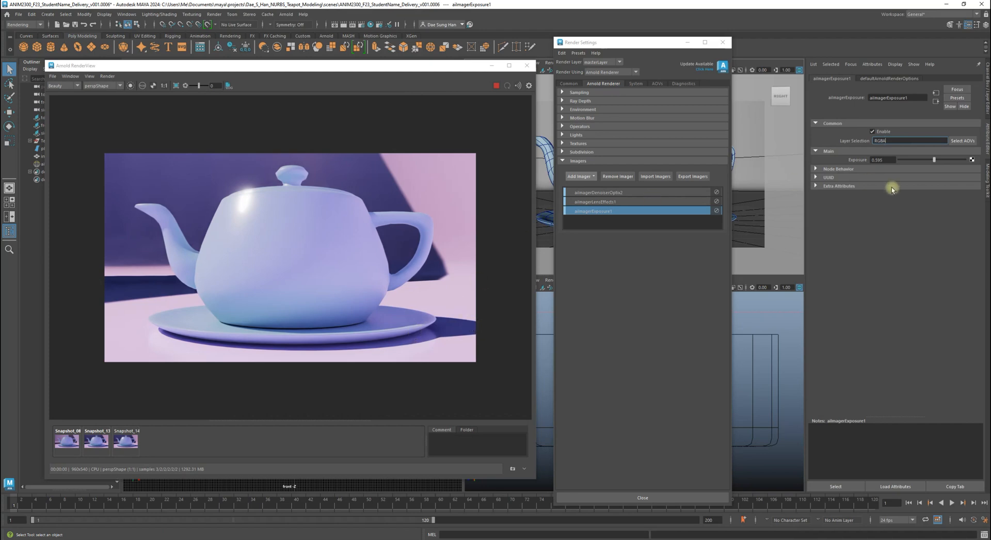
left_click(895, 159)
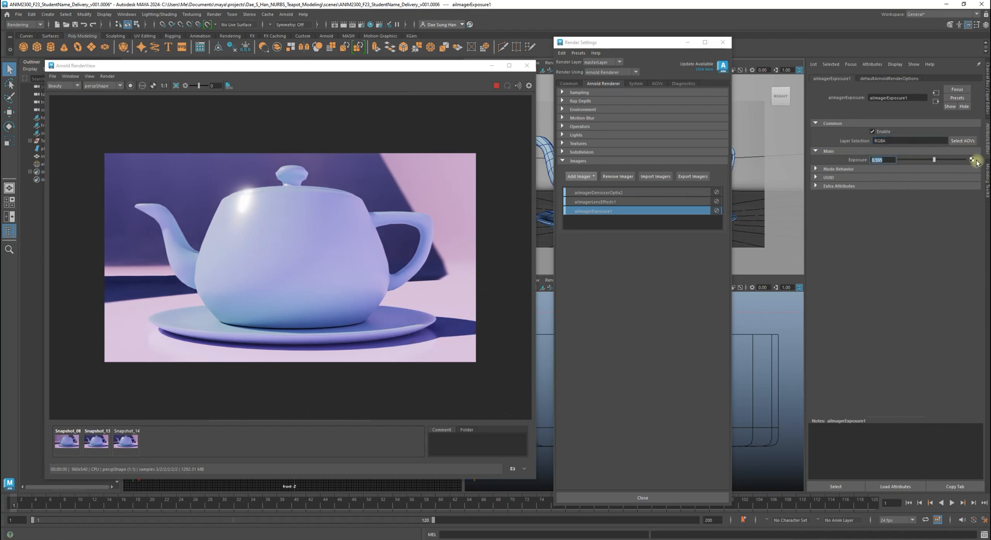
type(".4")
key("Return")
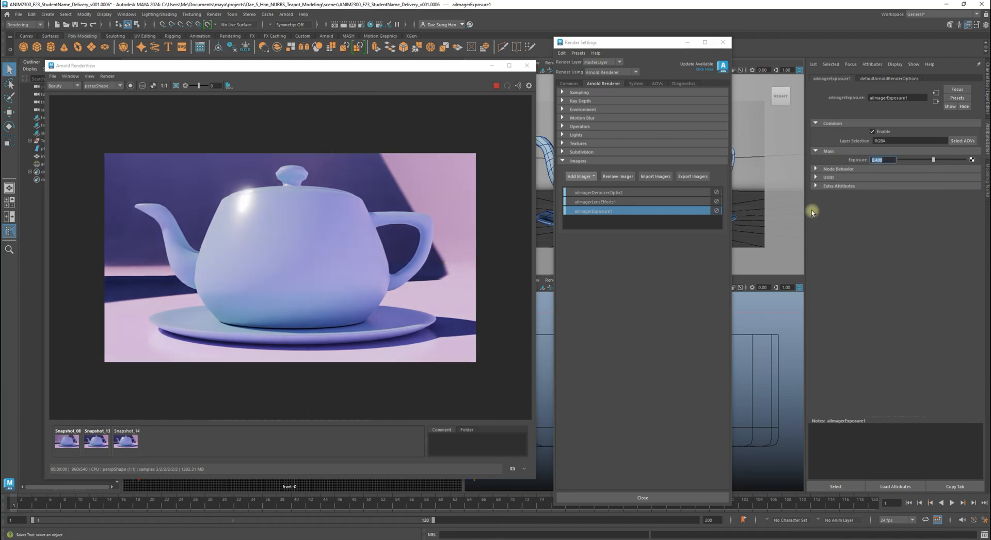
Compare the brighter live render with the third snapshot and store it as a fourth snapshot
left_click(126, 440)
left_click(130, 443)
left_click(132, 443)
left_click(132, 443)
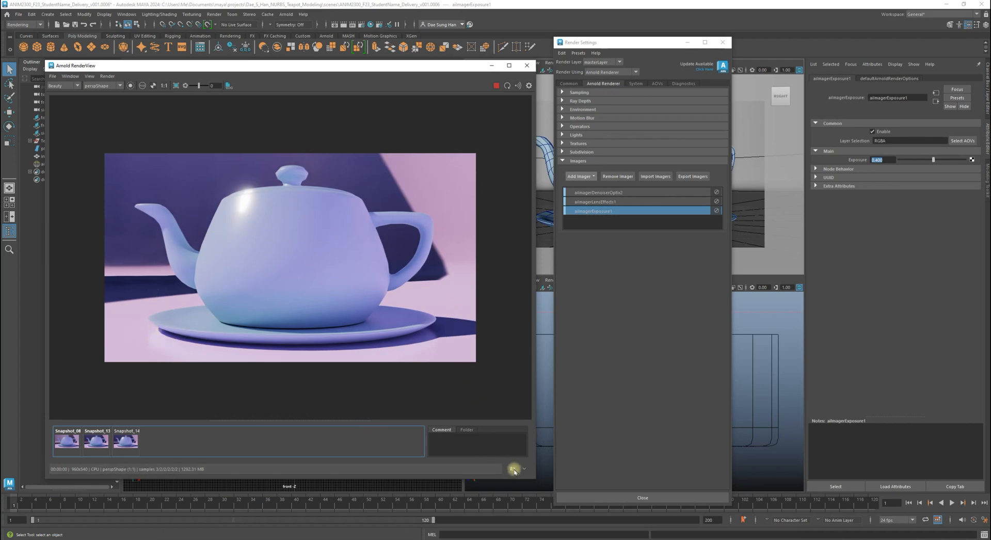
left_click(513, 469)
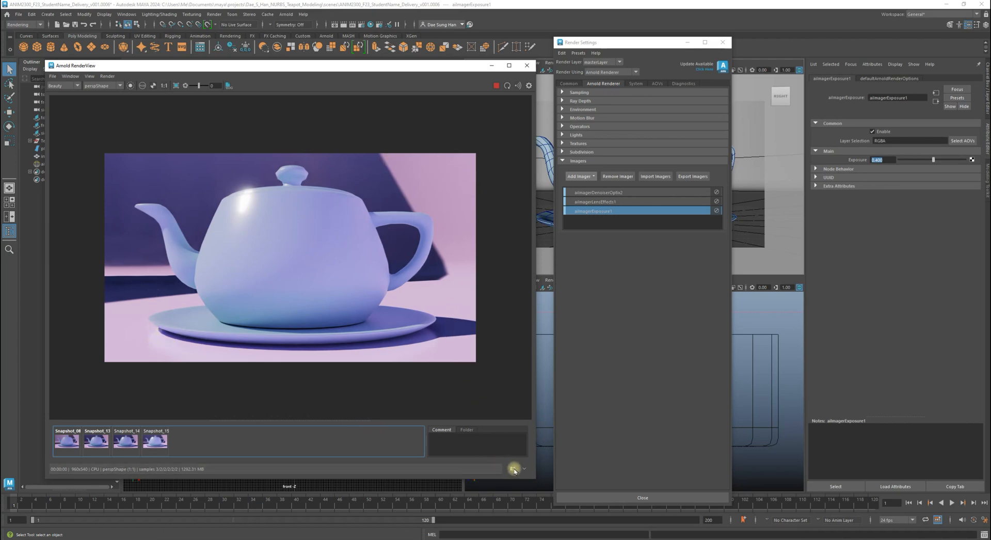
Bring up the Lens Effects imager's attributes again and set its vignetting to 1.5
left_click(606, 201)
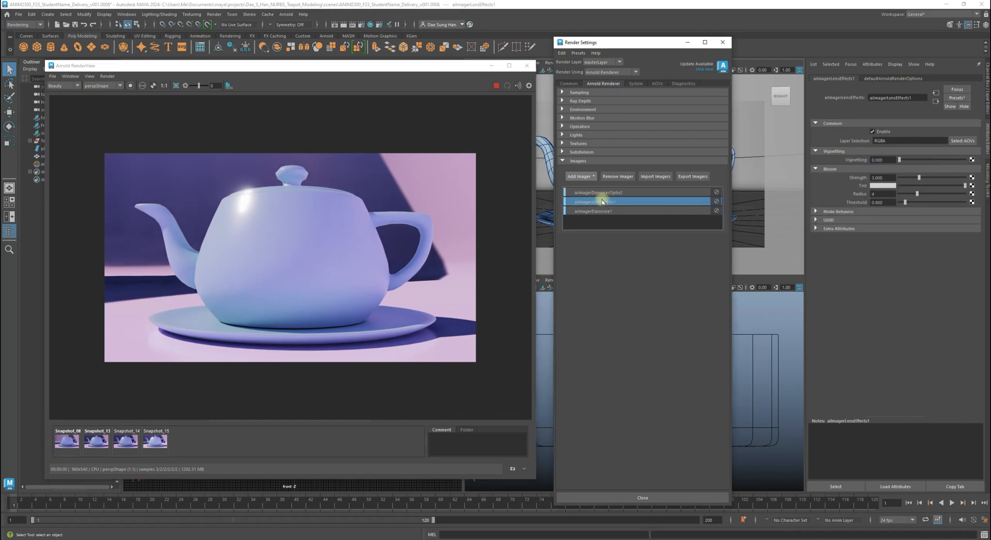
left_click(858, 161)
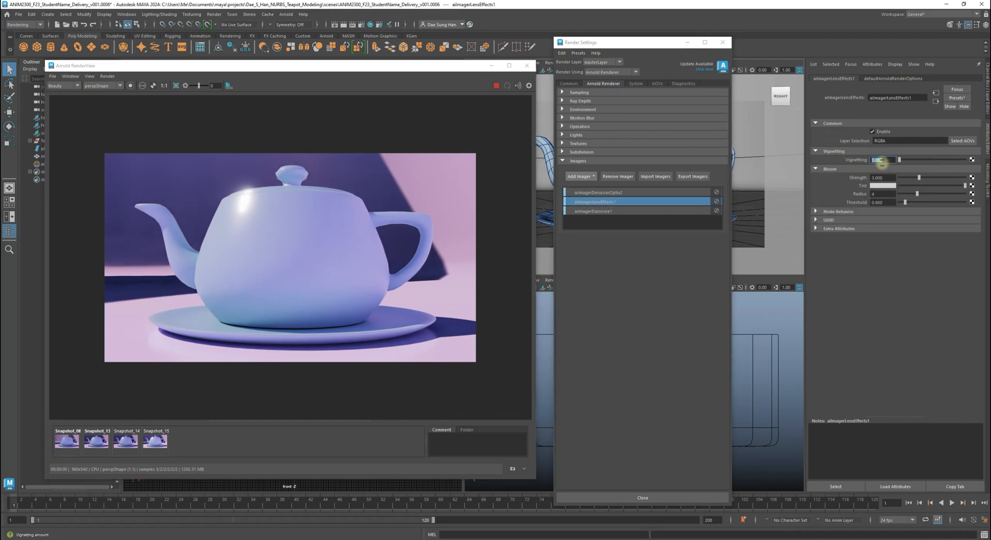
type("1")
key("Return")
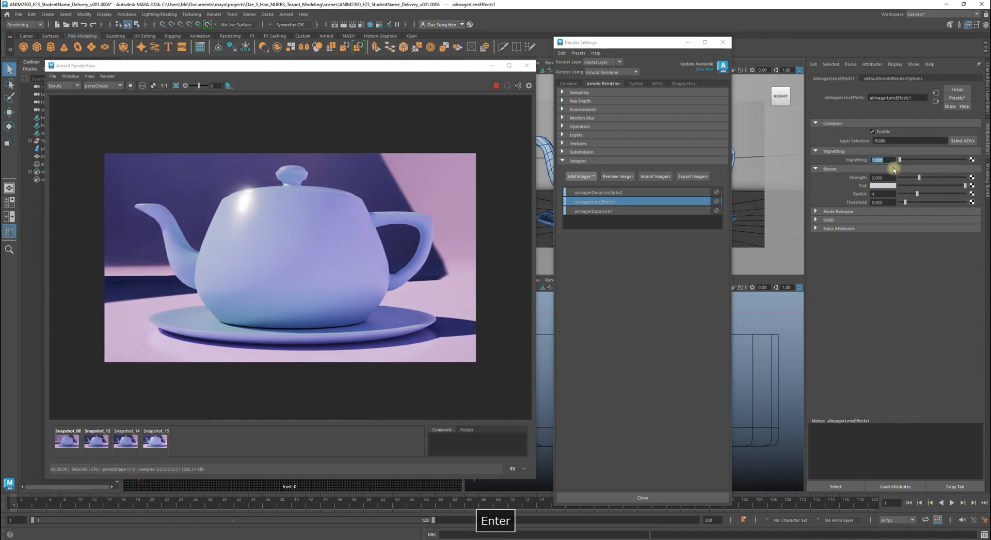
type("1.")
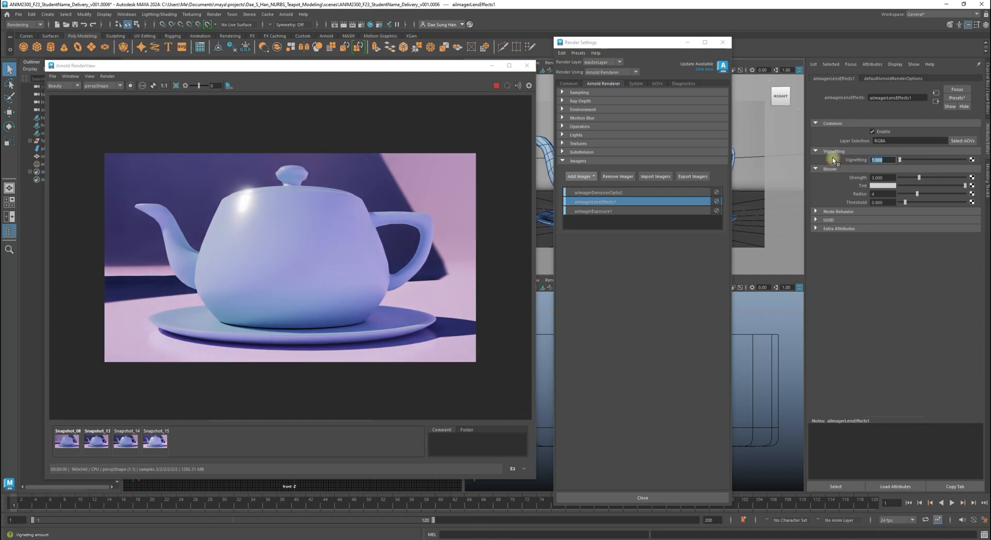
type("5")
key("Return")
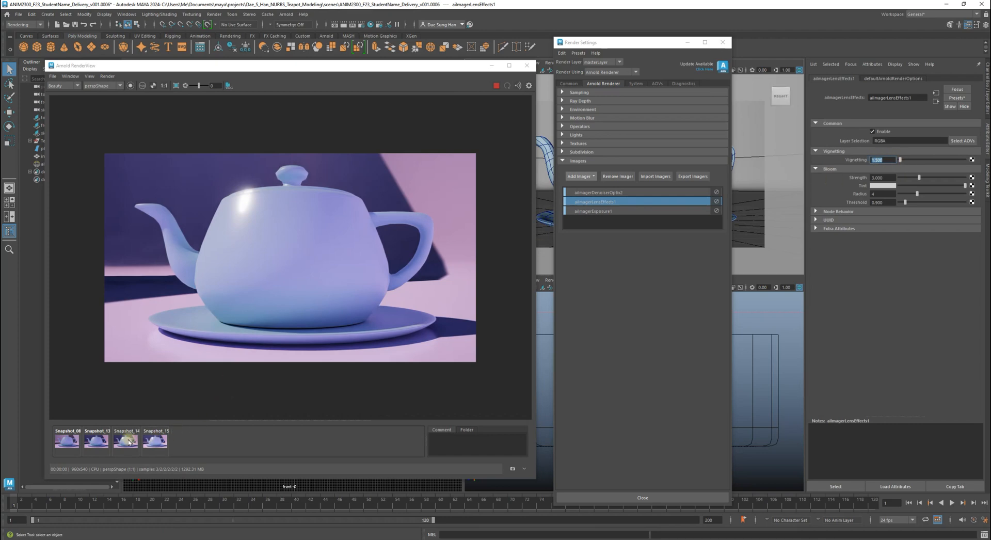
Compare the vignetted live render with the fourth snapshot and store it as a fifth snapshot
left_click(158, 443)
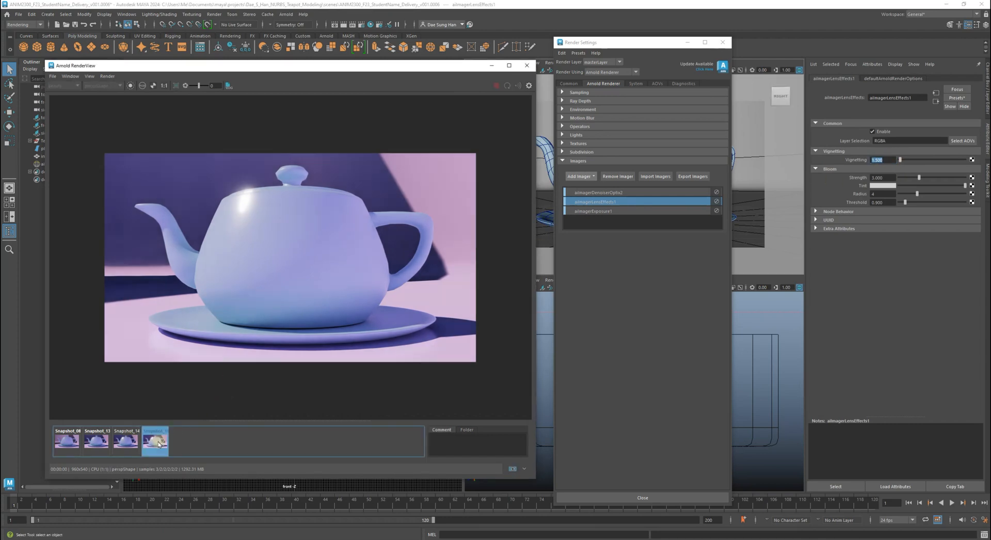
left_click(154, 442)
left_click(154, 443)
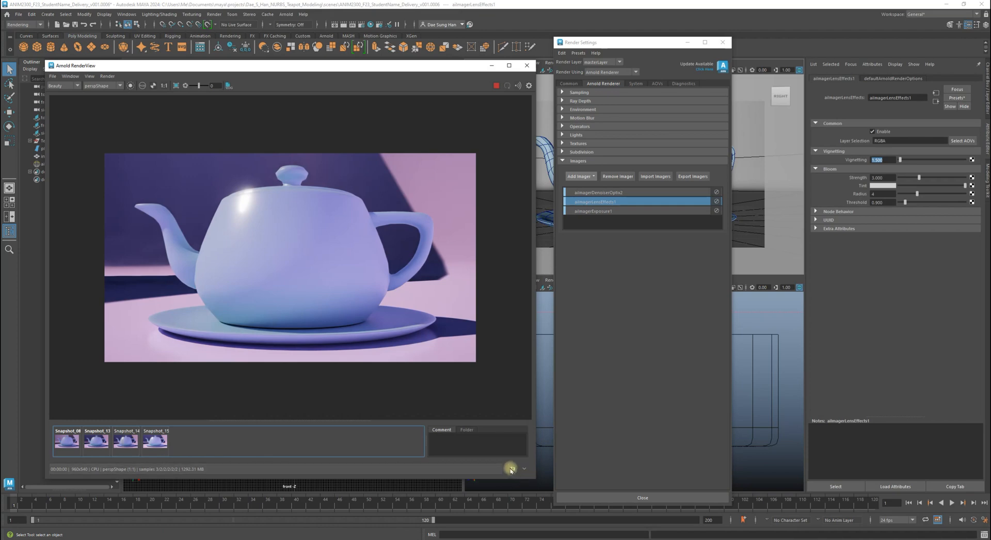
left_click(511, 468)
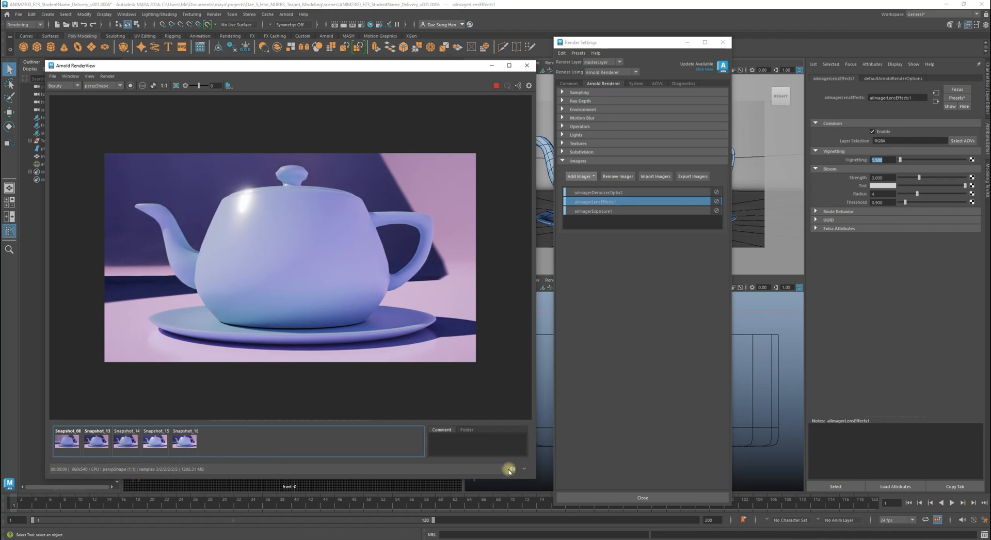
Review the second through fifth snapshots in turn to compare denoising, bloom, exposure and vignetting
left_click(123, 440)
left_click(98, 442)
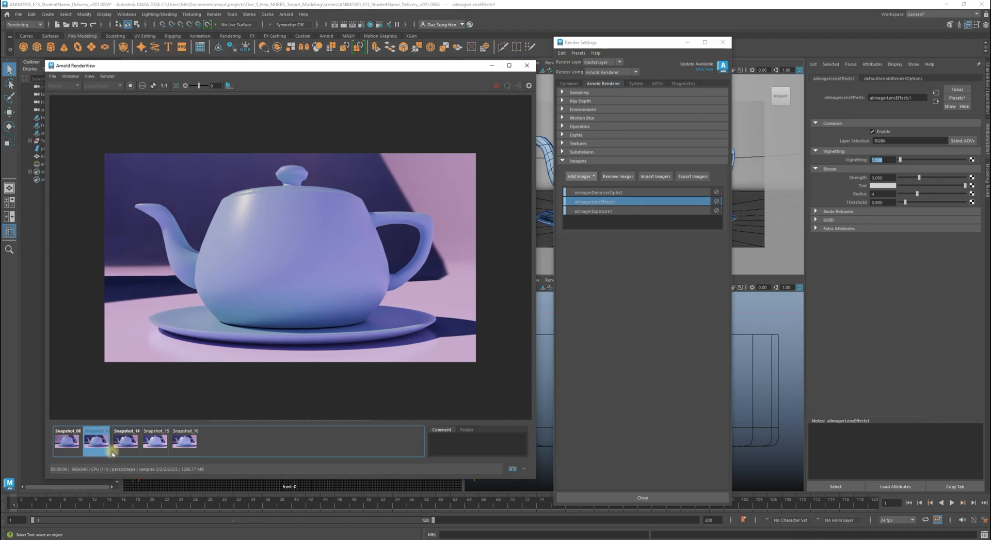
left_click(124, 440)
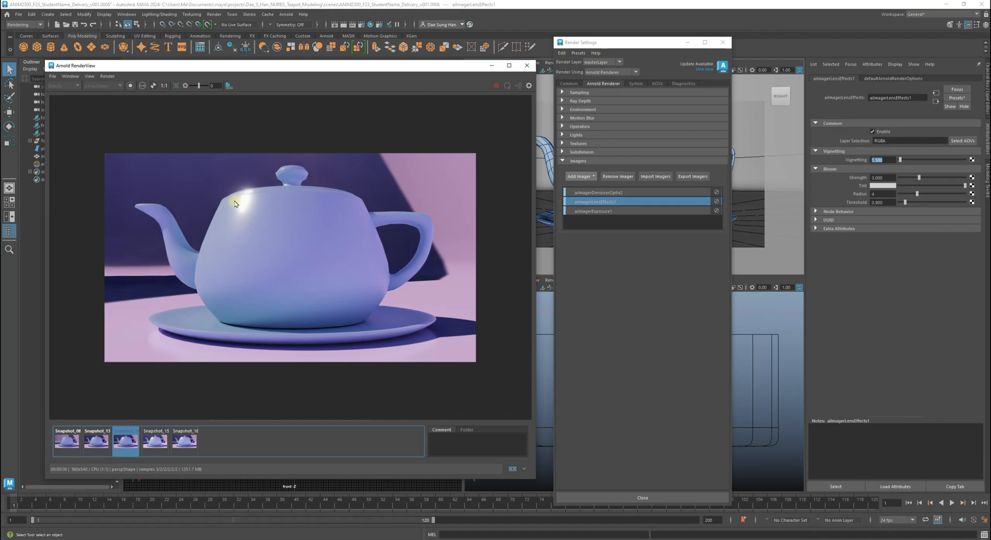
left_click(156, 440)
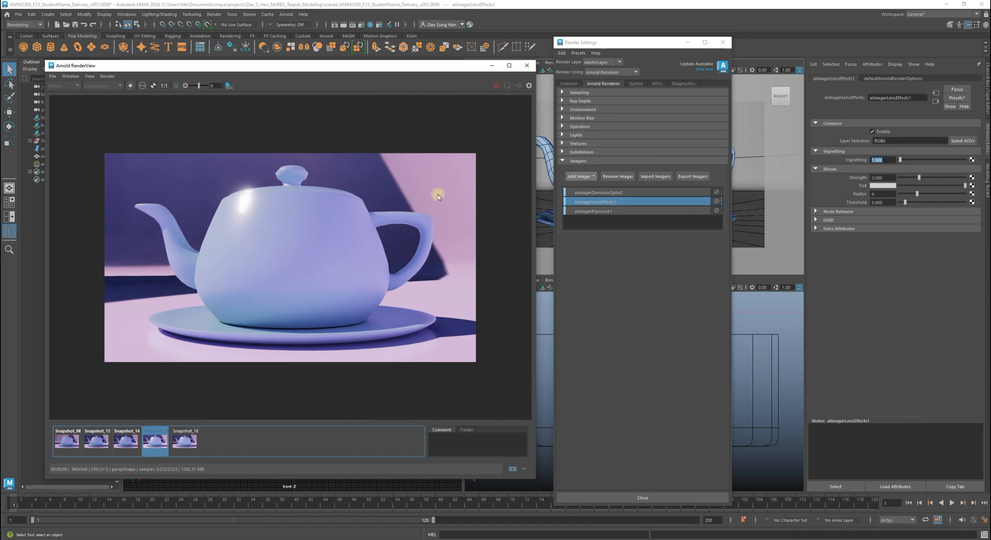
left_click(186, 440)
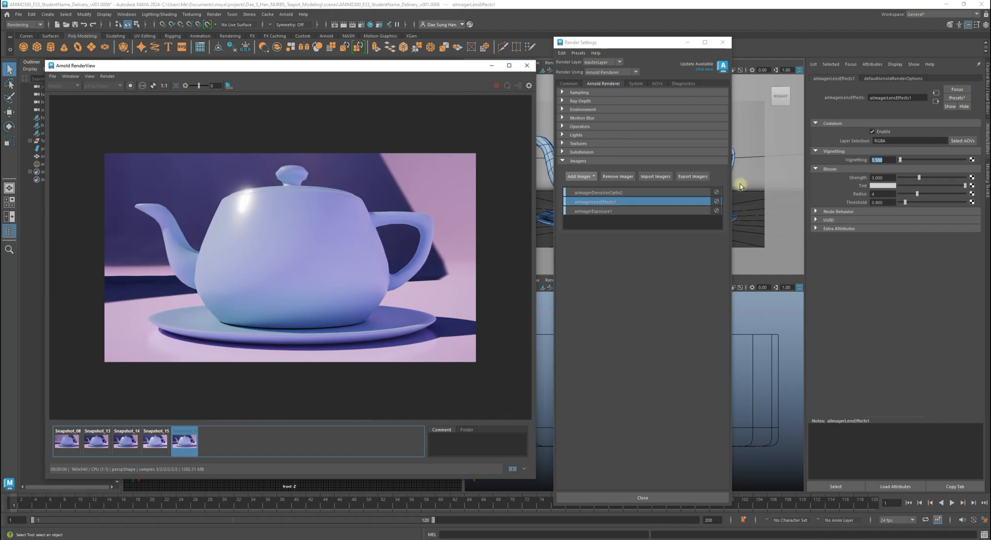
Try a Lens Effects vignetting of 2 and compare the live render with the fifth snapshot
left_click(599, 203)
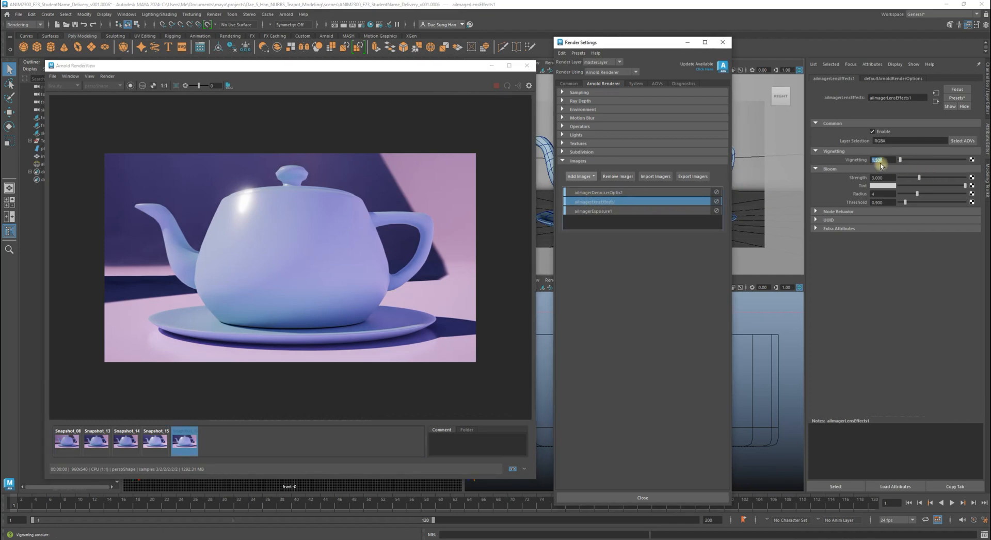
left_click(890, 160)
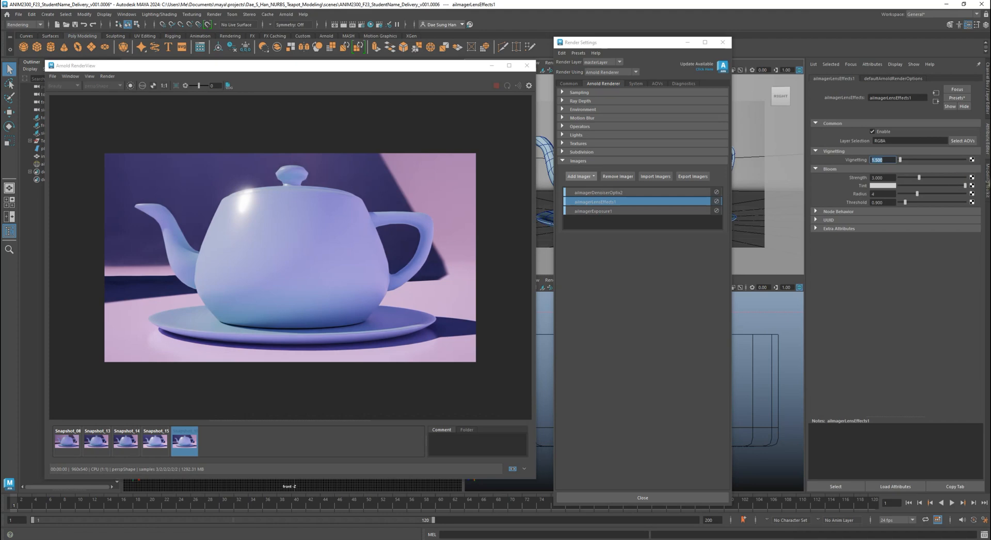
type("2")
key("Return")
left_click(191, 443)
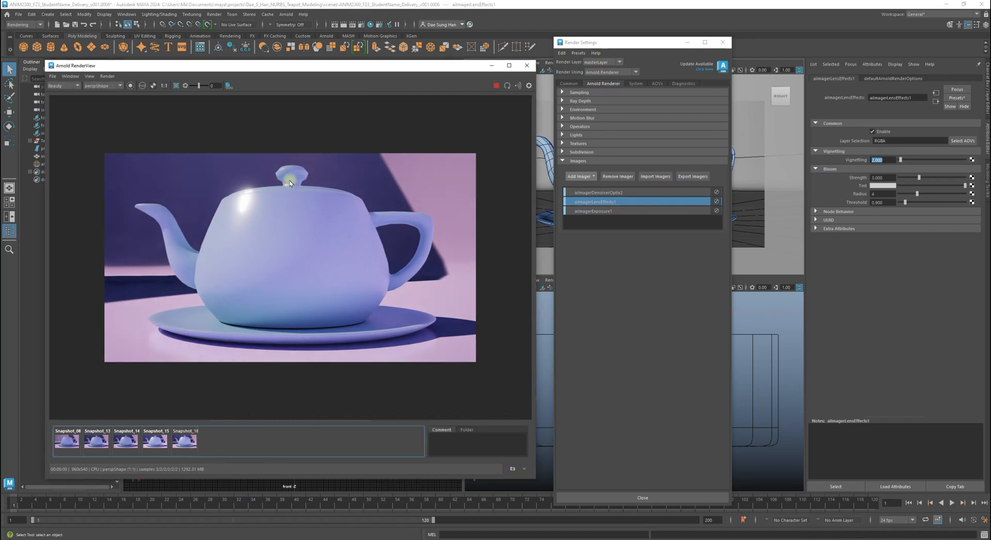
left_click(186, 440)
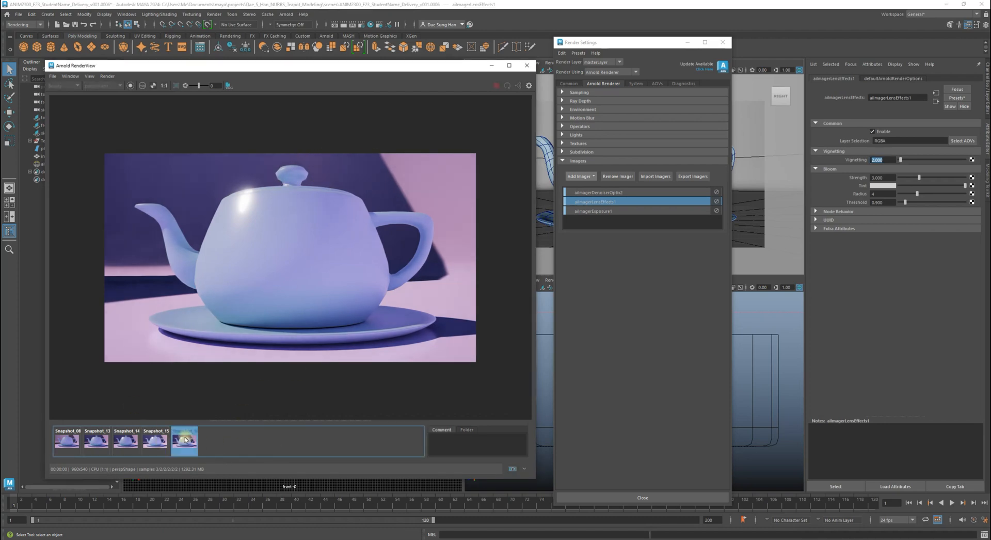
left_click(186, 441)
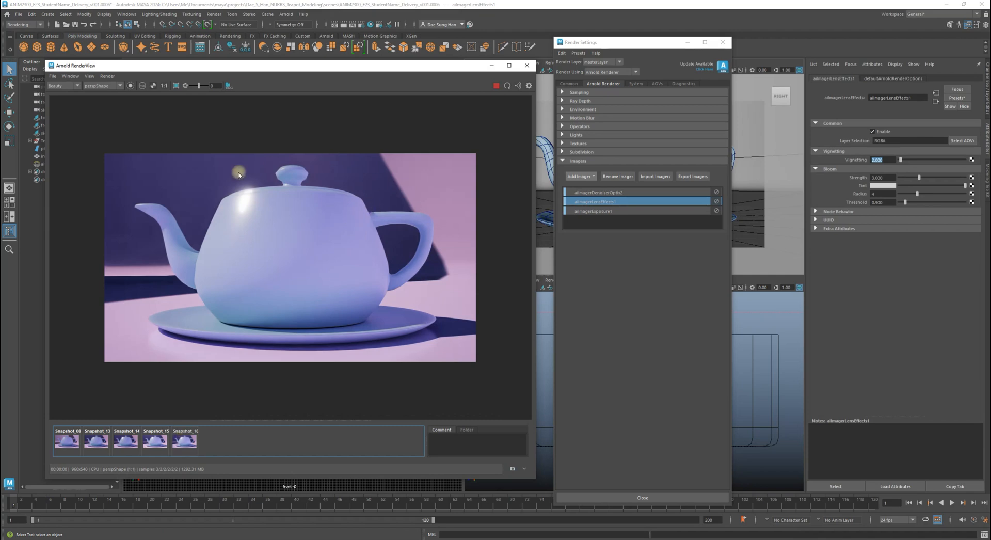
Try Lens Effects vignetting values of 3 and 0, and settle on 4
left_click_drag(893, 161, 847, 160)
type("3")
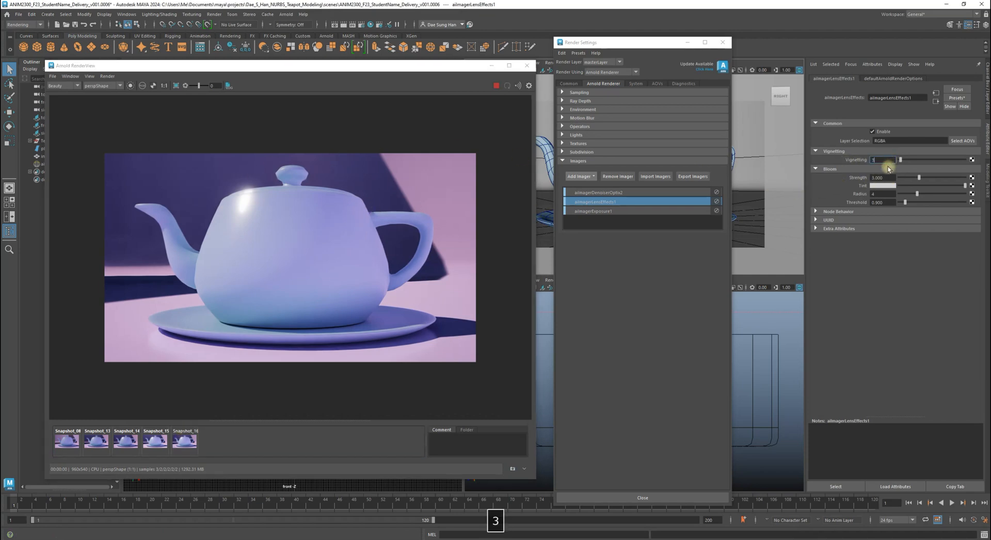
key("Return")
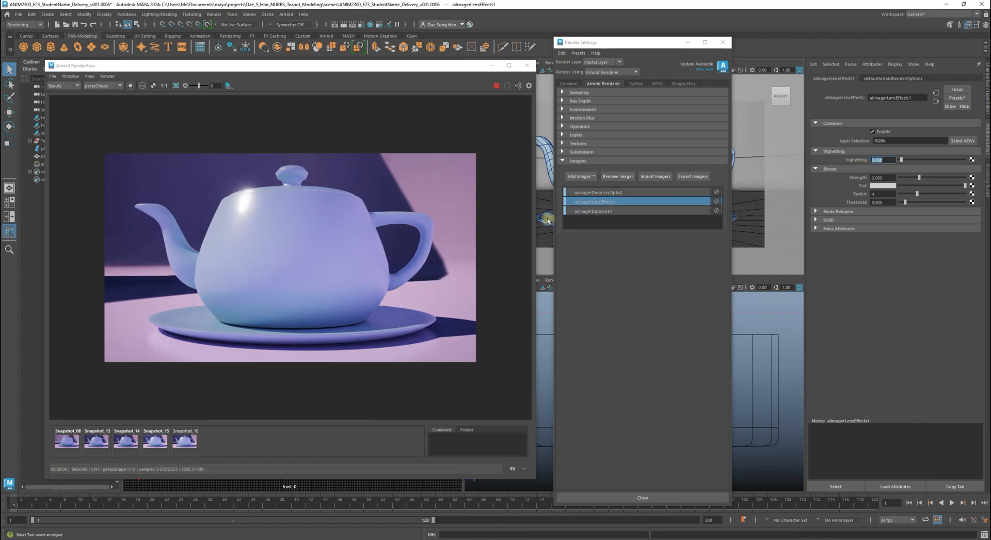
type("0")
key("Return")
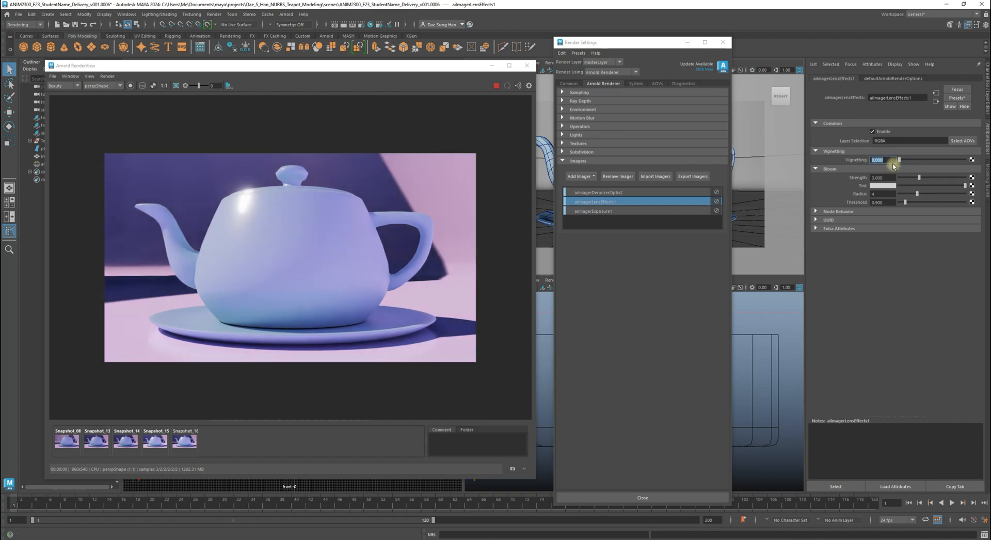
type("4")
key("Return")
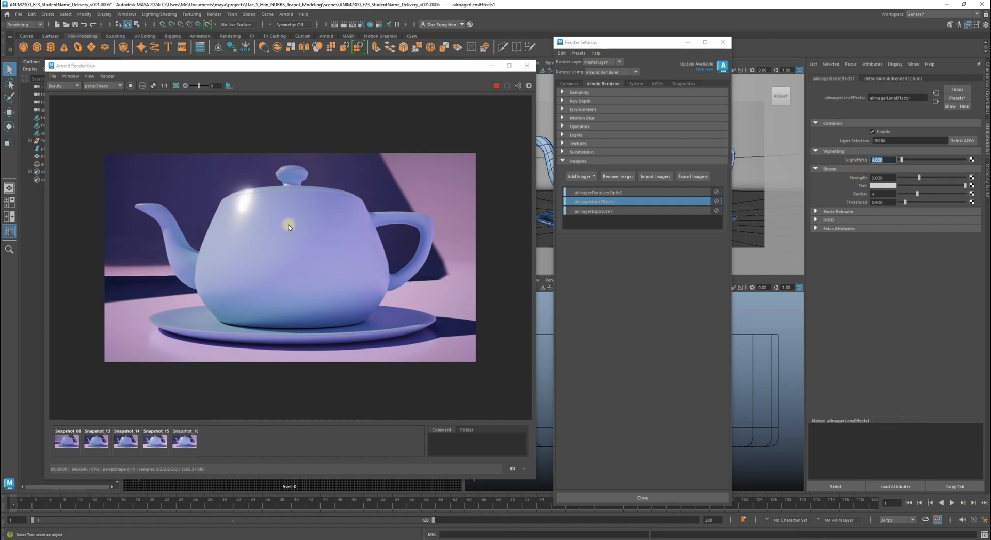
Raise the Exposure imager's exposure in stages through 0.5 and 0.6 to 0.7
left_click(597, 211)
left_click(883, 160)
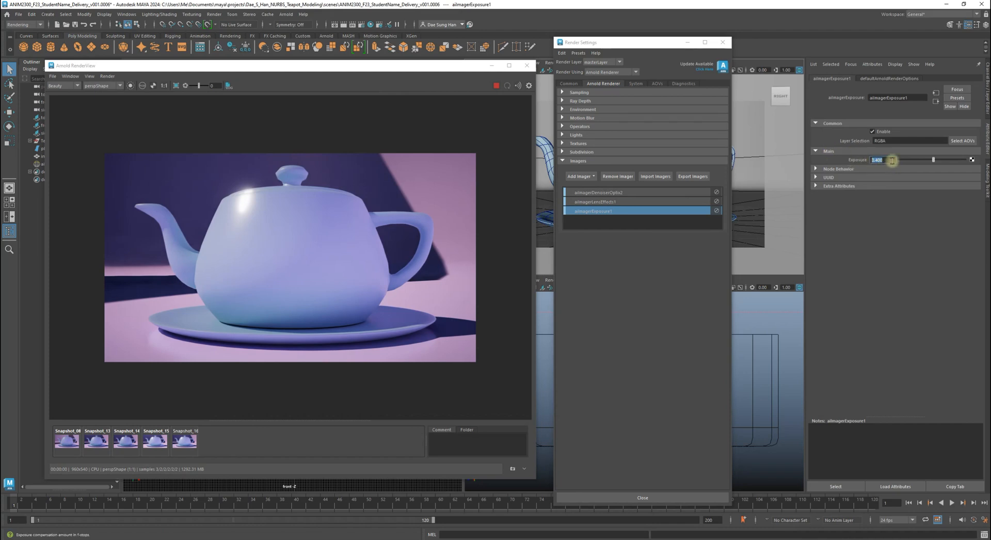
type("0.5")
key("Return")
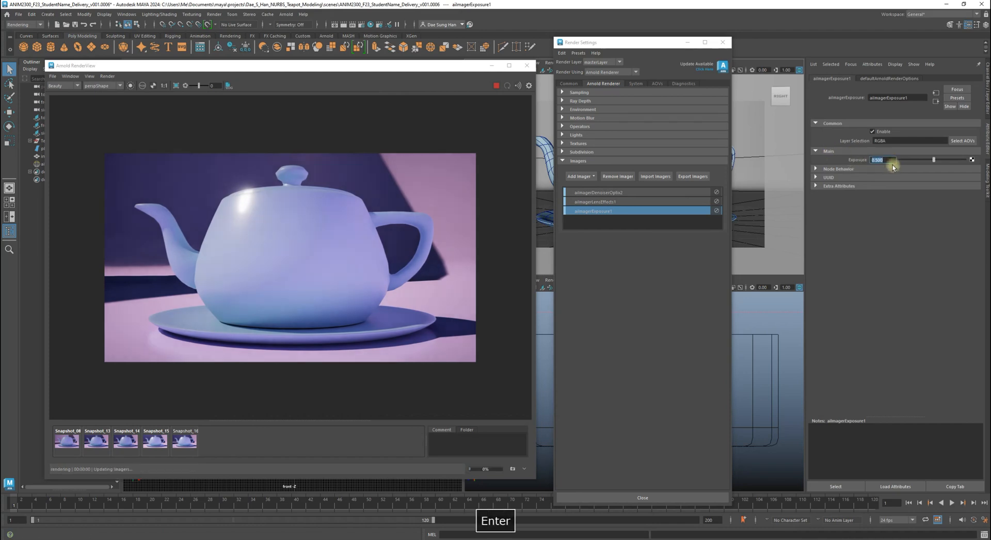
type(".6")
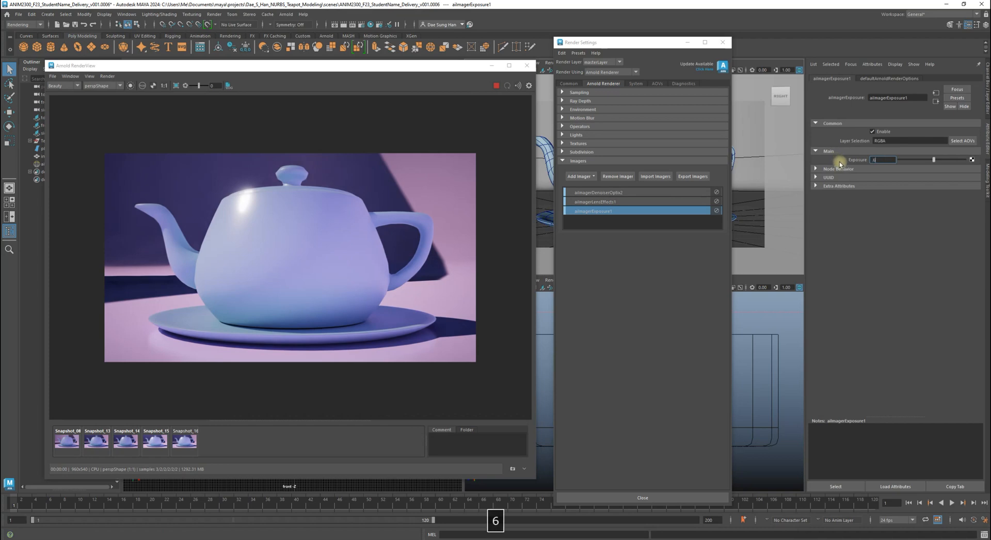
key("Return")
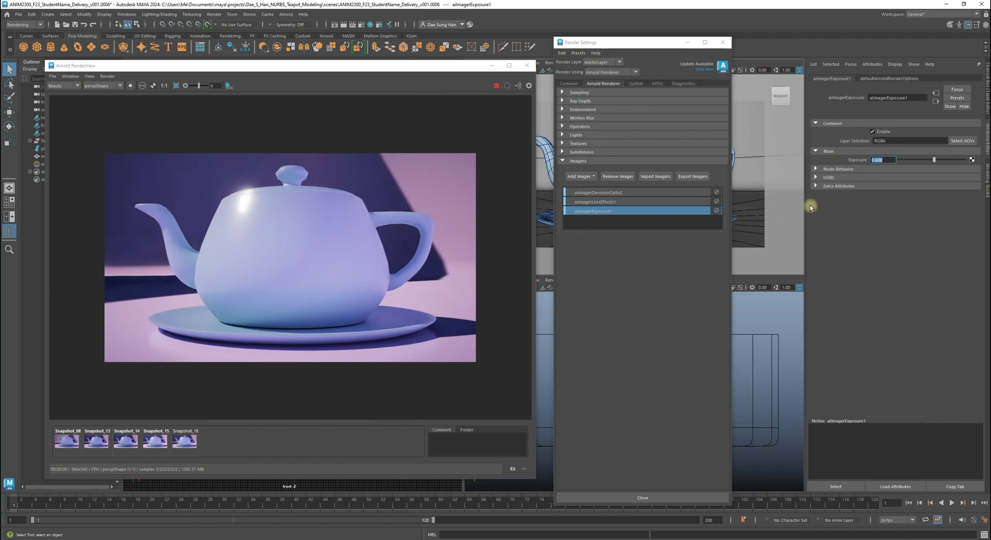
type(".7")
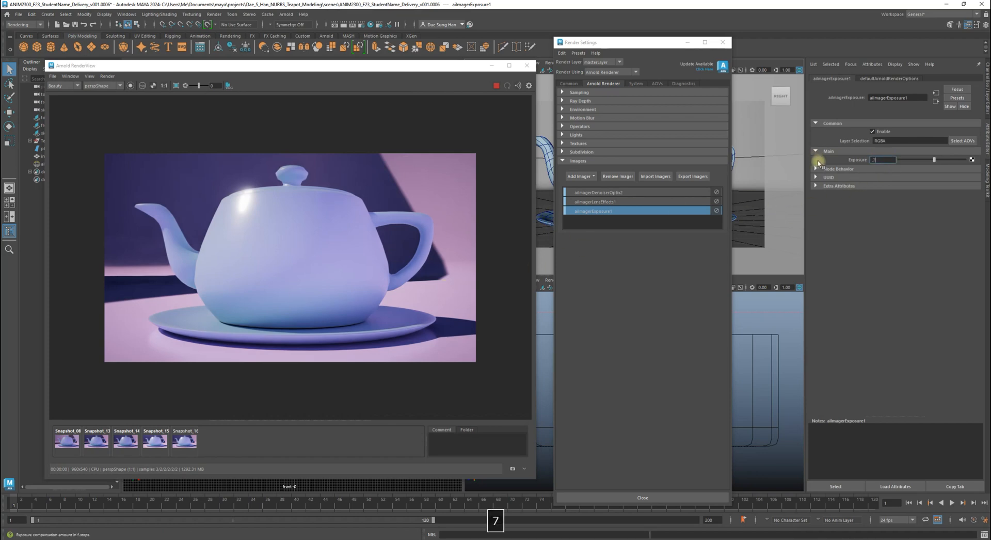
key("Return")
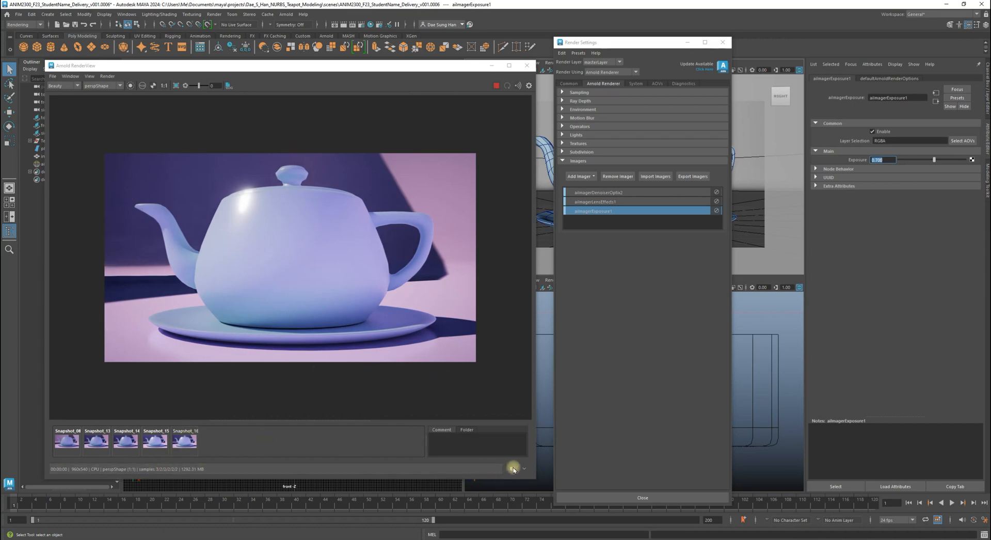
Store the brightened live render as a sixth snapshot and compare the live render repeatedly with the second snapshot
left_click(512, 470)
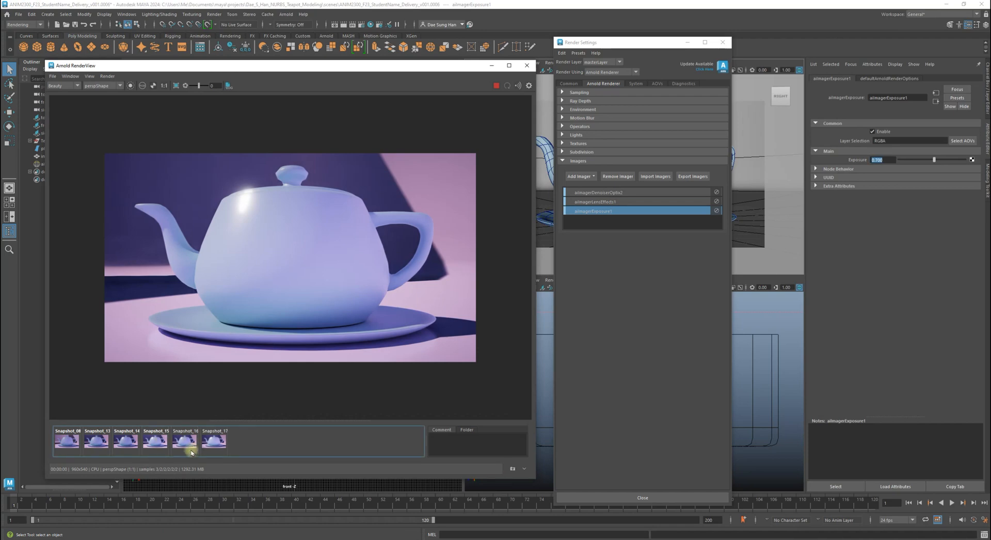
left_click(101, 444)
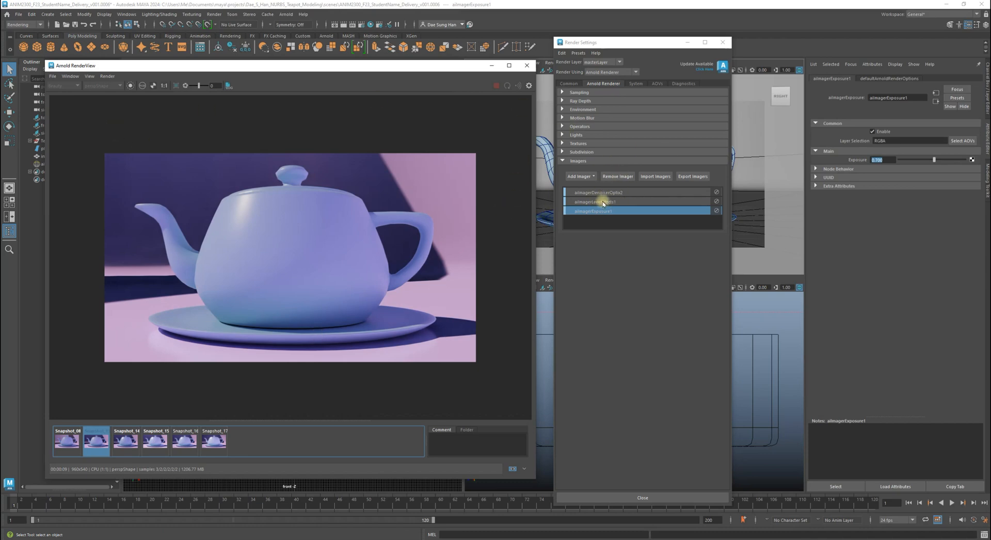
left_click(98, 439)
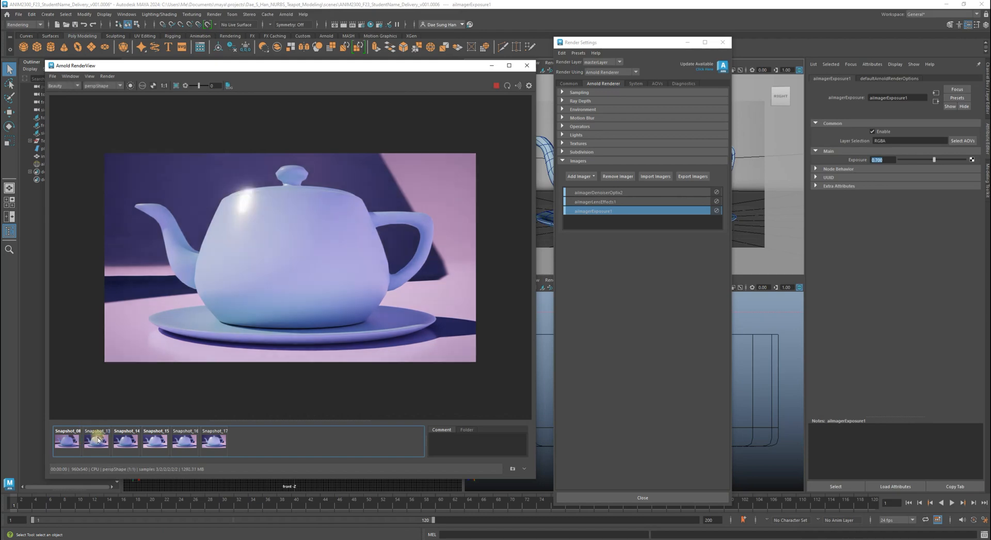
left_click(98, 440)
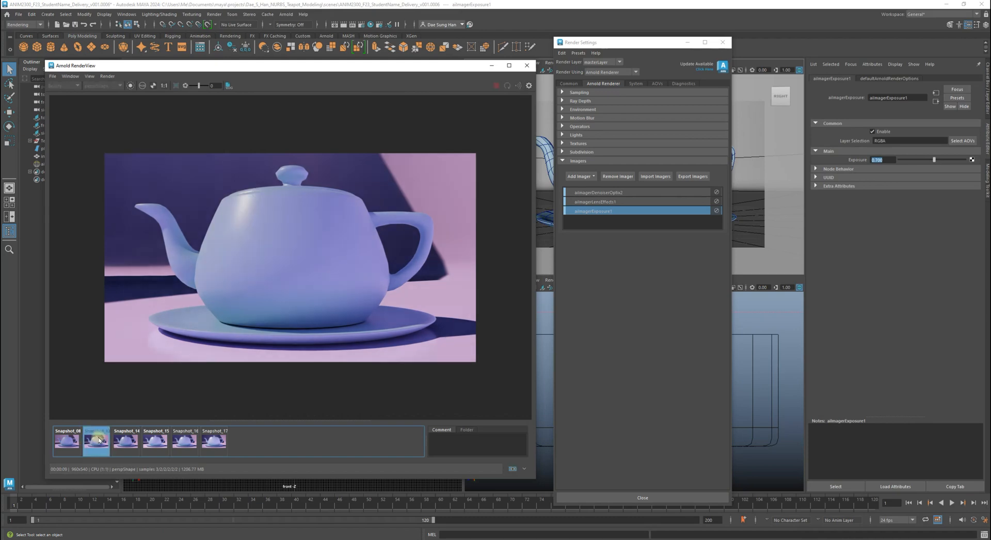
left_click(99, 440)
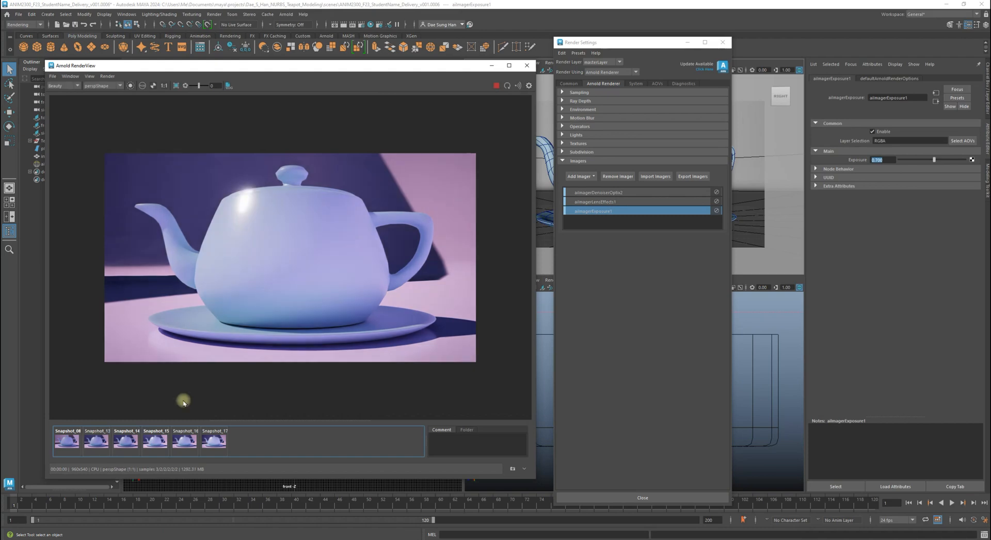
left_click(99, 440)
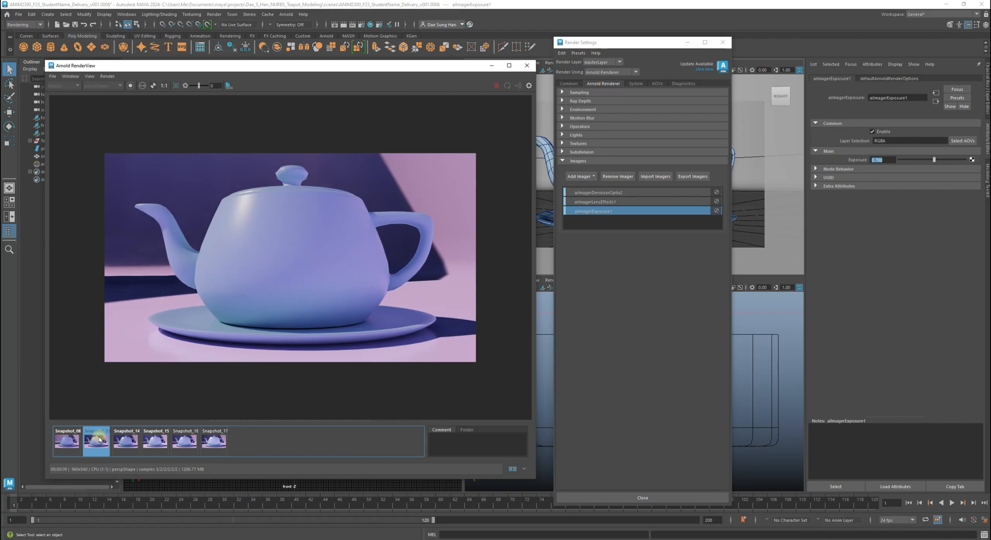
left_click(99, 440)
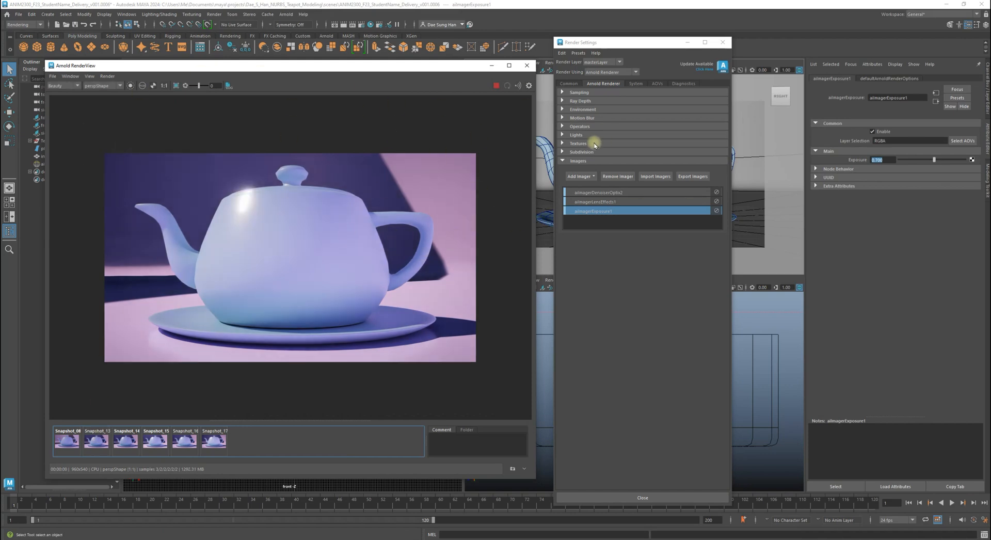
Review the attributes of the Lens Effects and Exposure imagers, keeping the exposure at 0.7
left_click(599, 202)
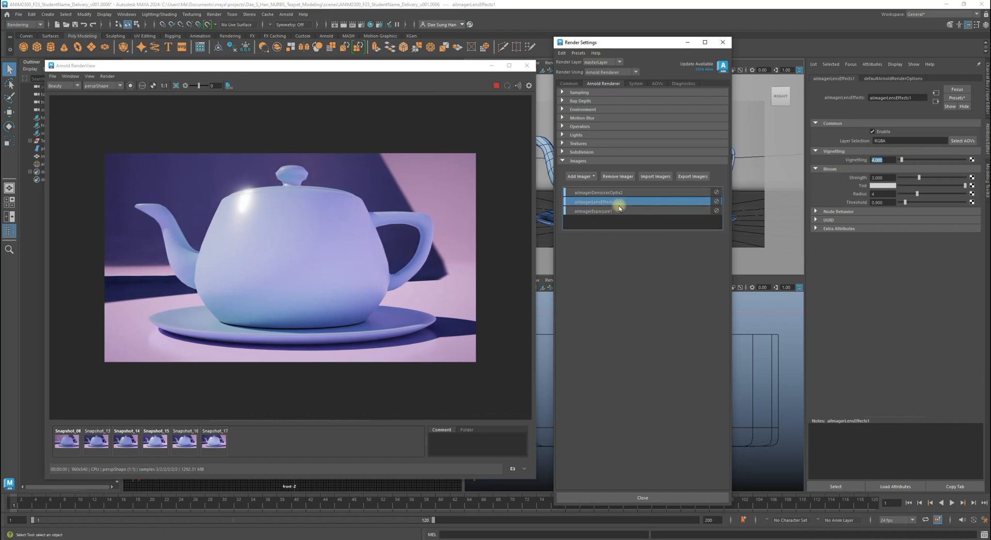
left_click(596, 211)
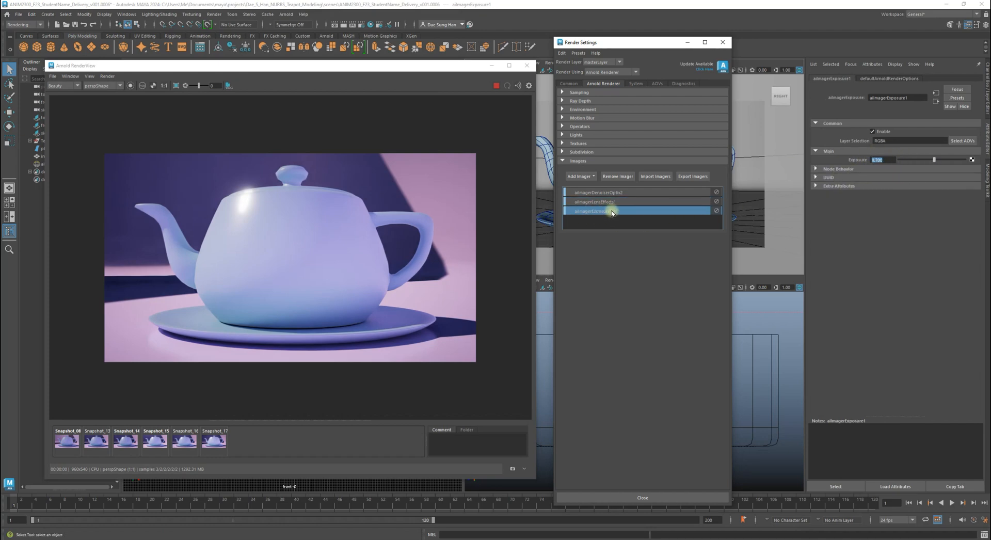
type("0.7")
key("Return")
left_click(612, 203)
left_click_drag(891, 159, 847, 154)
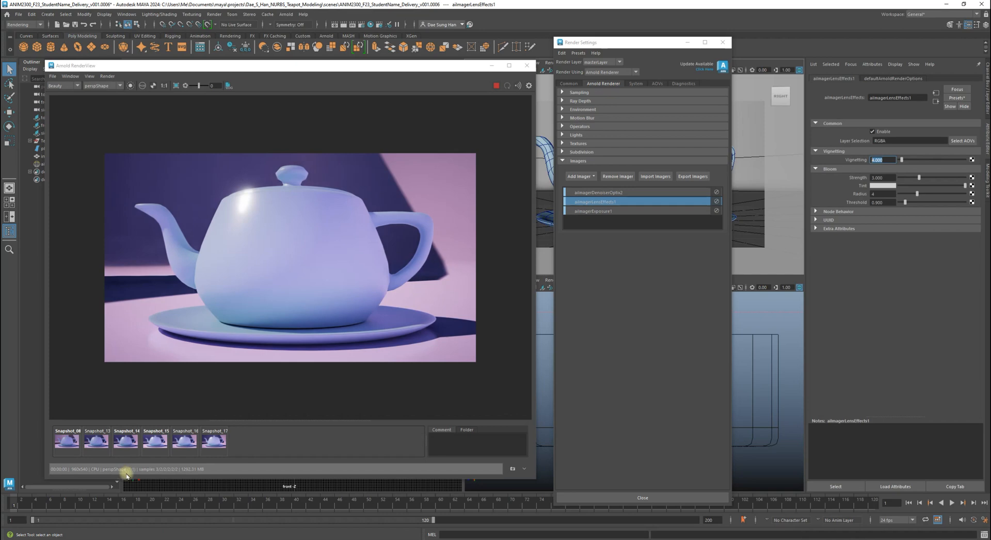
Compare the live render with the second snapshot and with the first snapshot
left_click(97, 441)
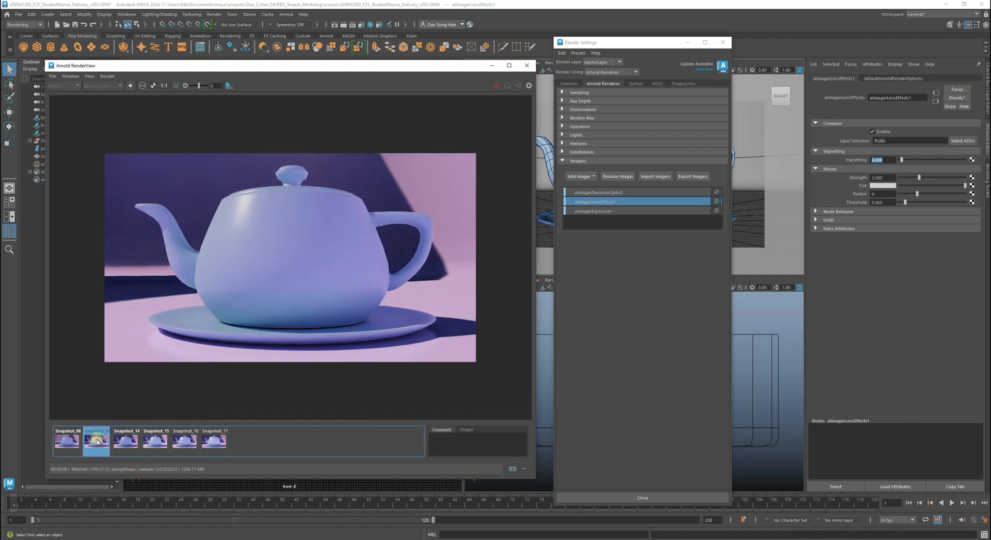
left_click(97, 442)
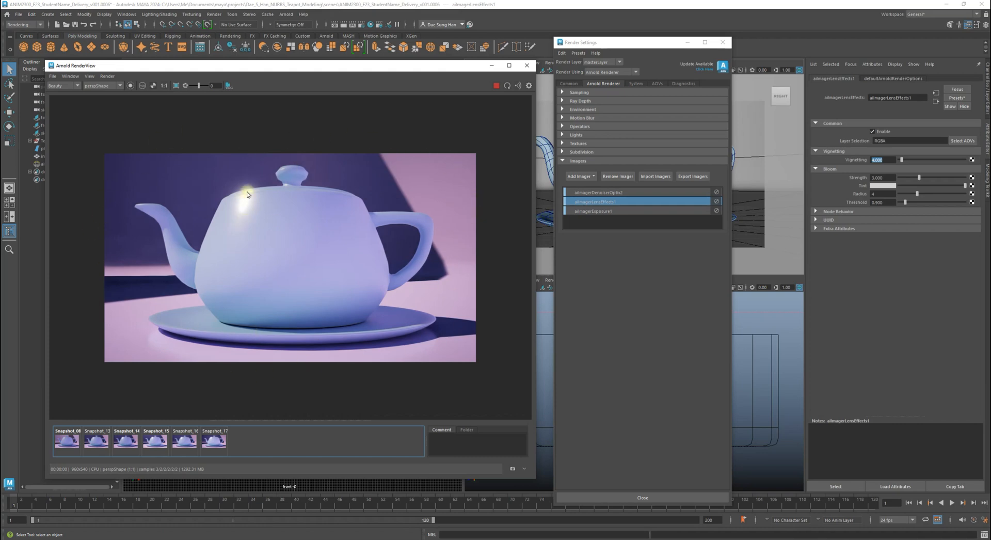
left_click(66, 439)
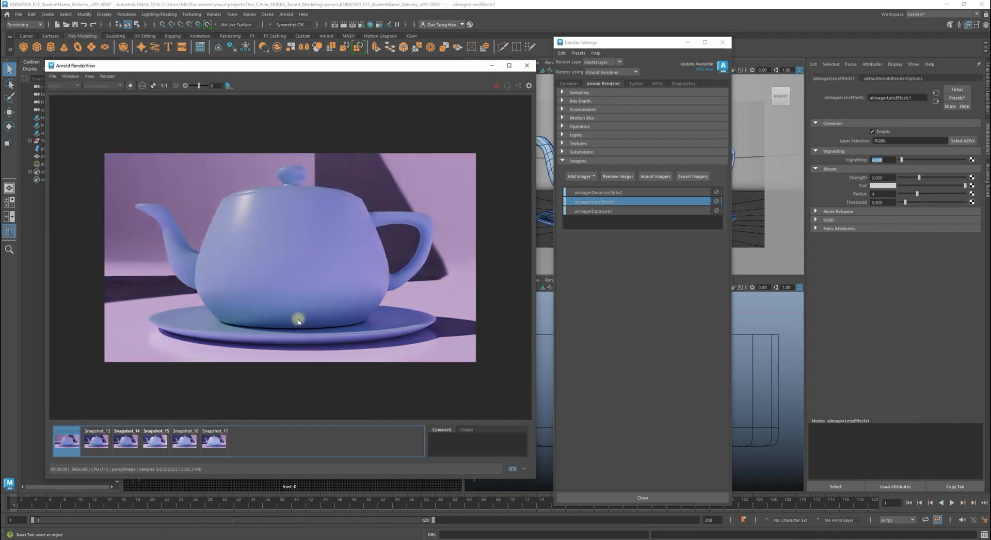
left_click(66, 441)
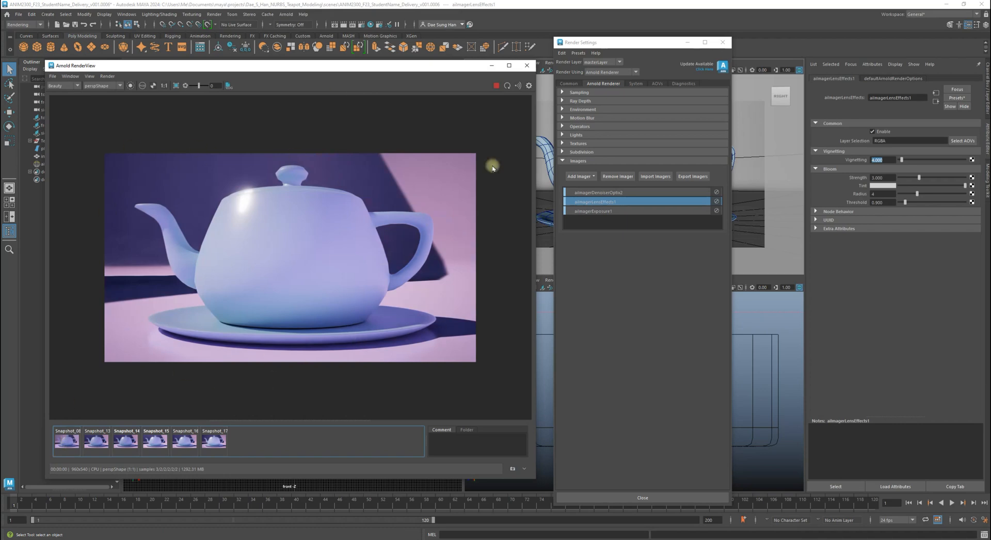
Move the render view aside to inspect the scene's objects in the Outliner, and bring it back beside the render settings
left_click(634, 296)
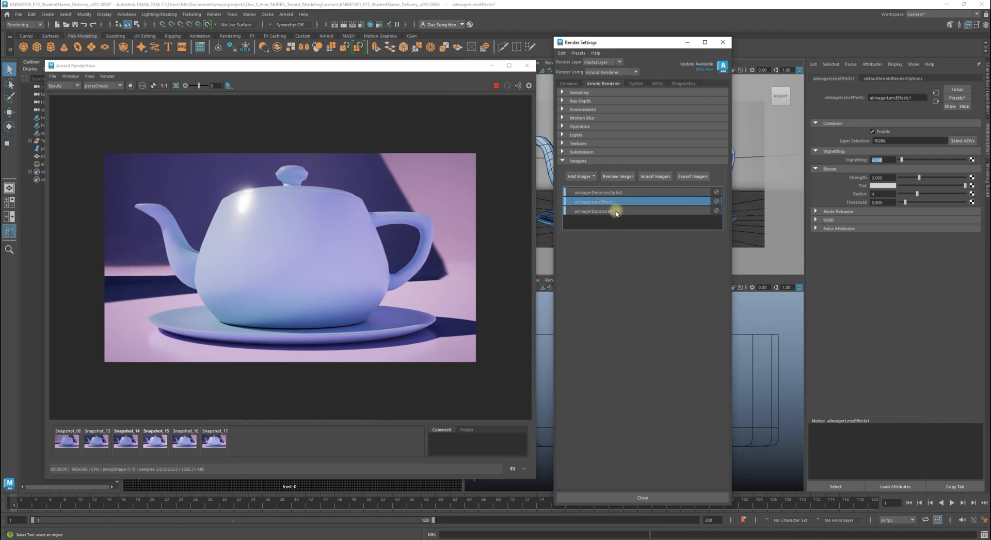
left_click_drag(310, 66, 372, 63)
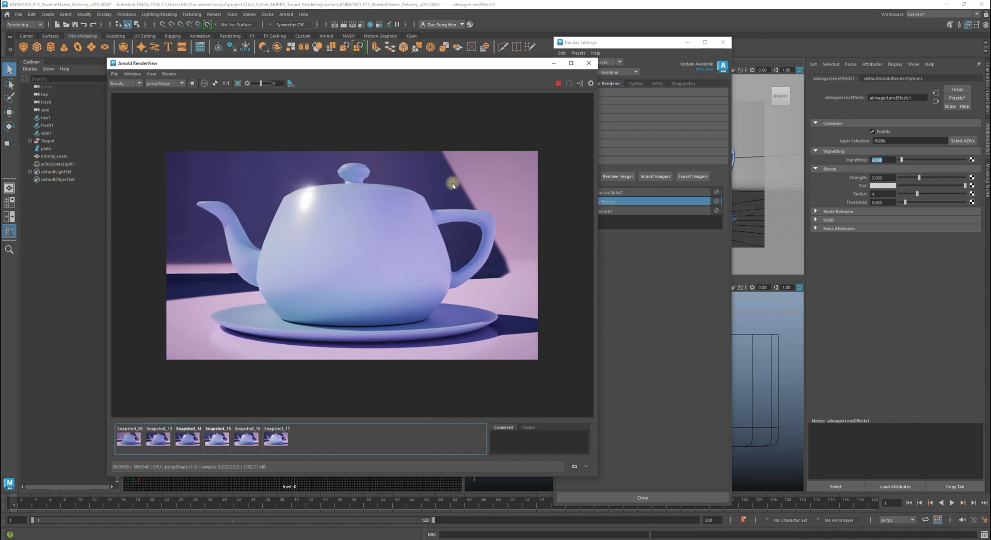
left_click_drag(279, 68, 187, 296)
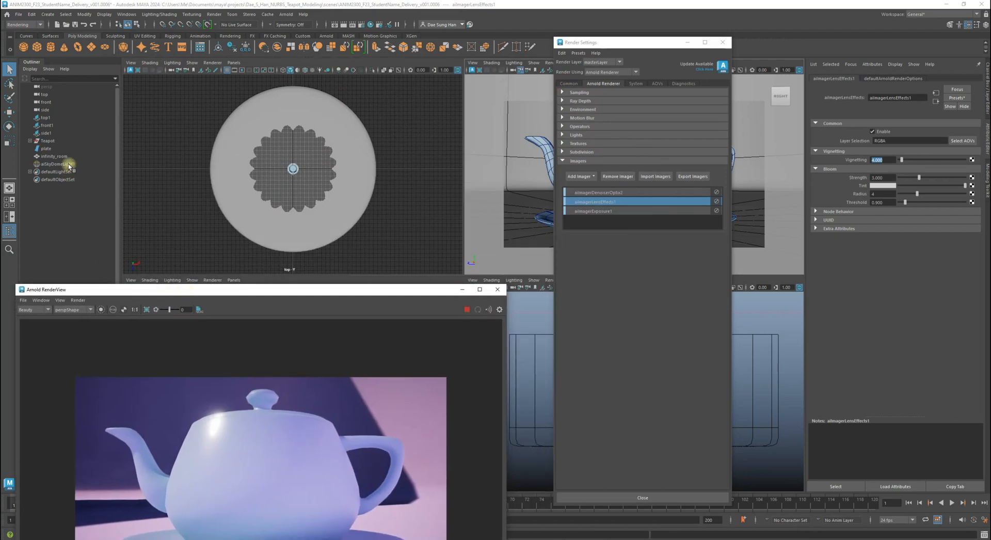
left_click_drag(186, 290, 319, 55)
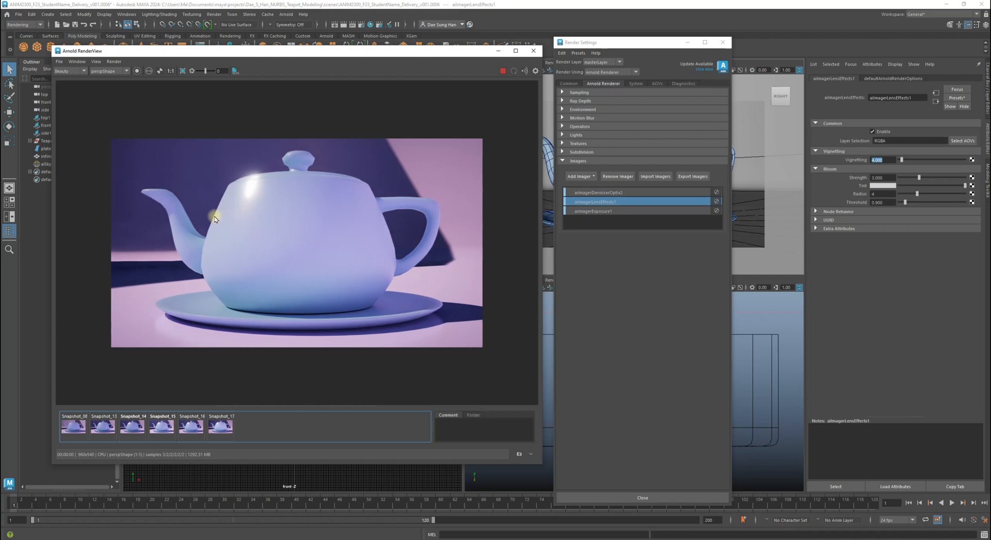
left_click(622, 226)
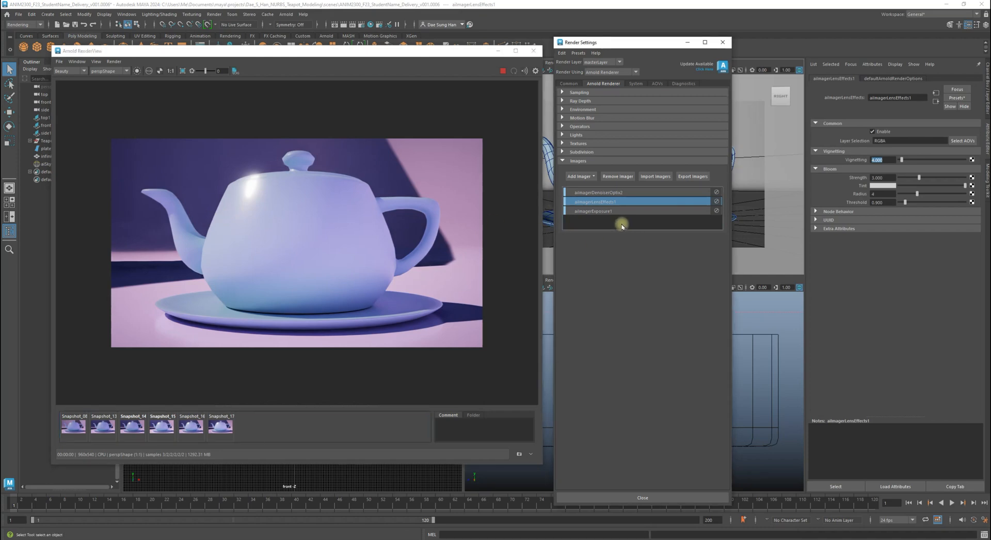